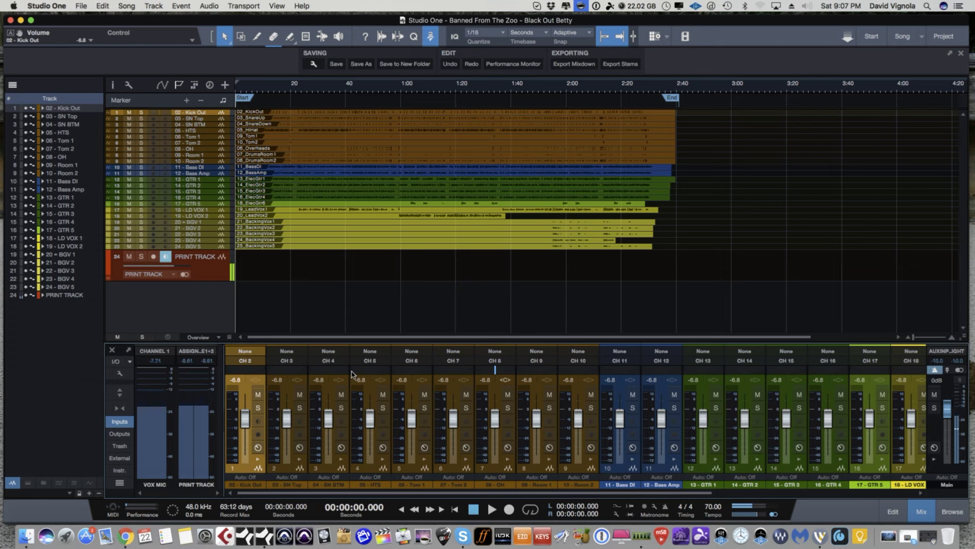
Move the playback cursor to an early point in the song, a little before 40 seconds, and play it back
{"action": "left_click", "coordinate": [288, 84]}
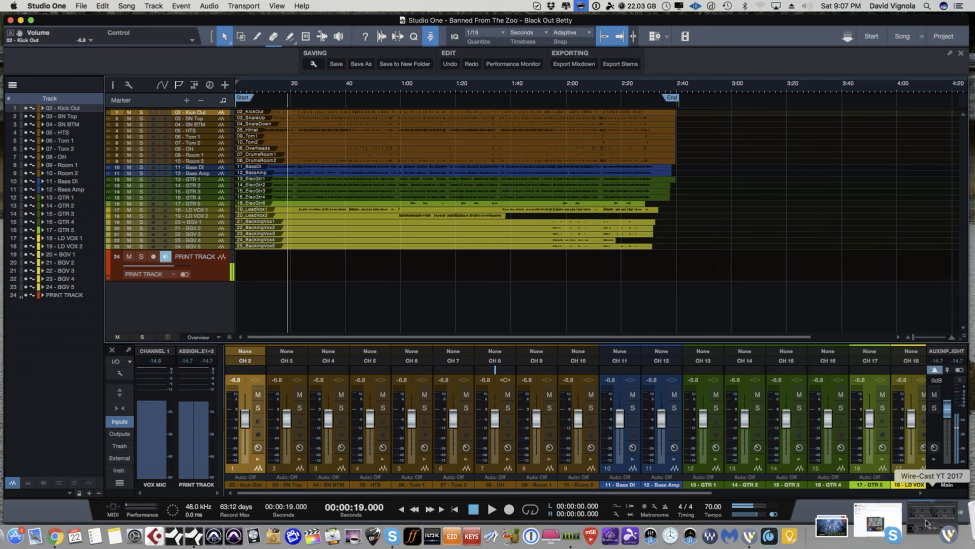
{"action": "left_click", "coordinate": [927, 523]}
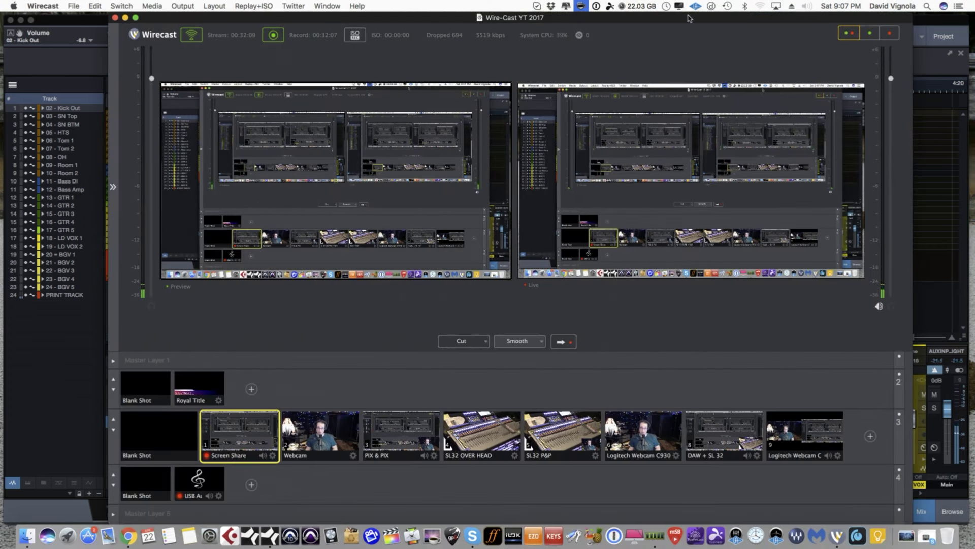
{"action": "key", "text": "super+m"}
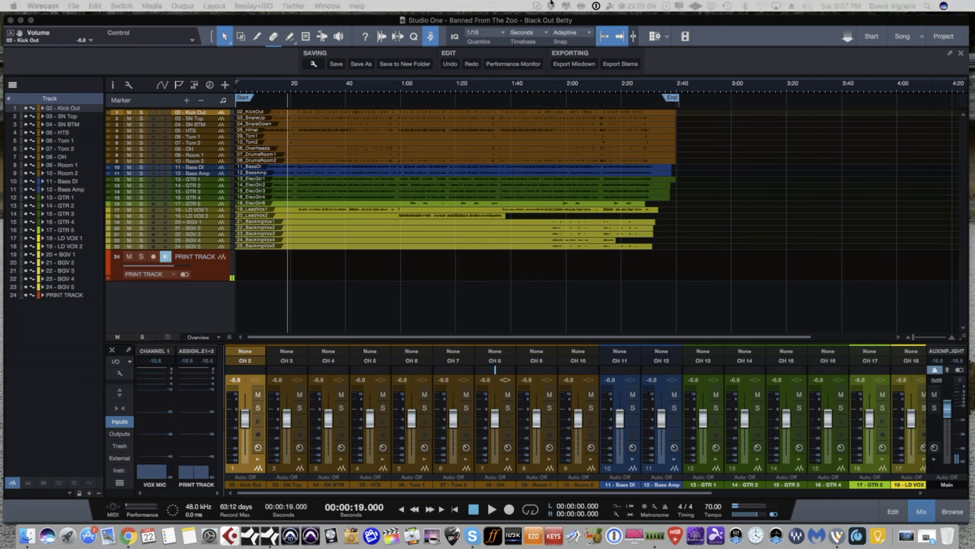
{"action": "left_click", "coordinate": [314, 90]}
{"action": "key", "text": "space"}
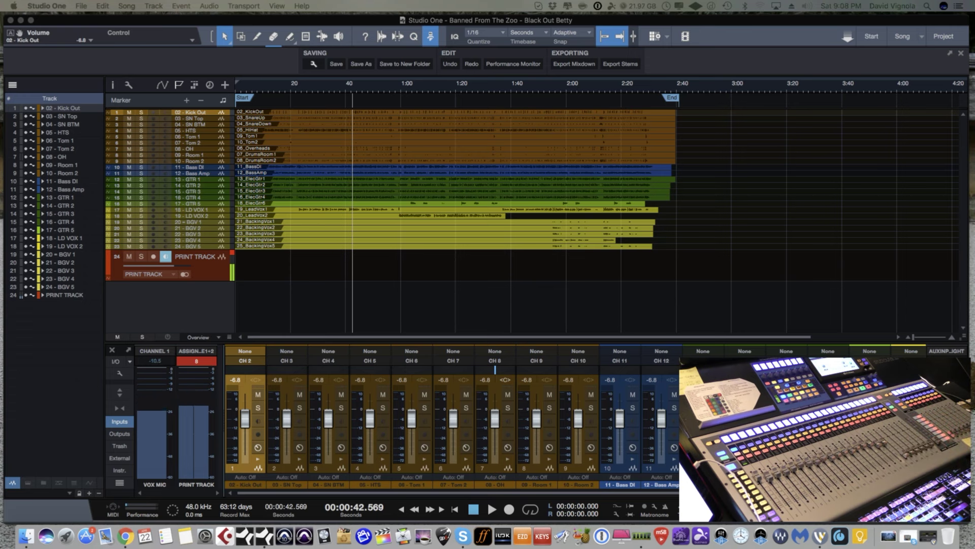
Reset the clip indicator on the PRINT TRACK input and slightly narrow the console's inputs section
{"action": "left_click", "coordinate": [193, 364]}
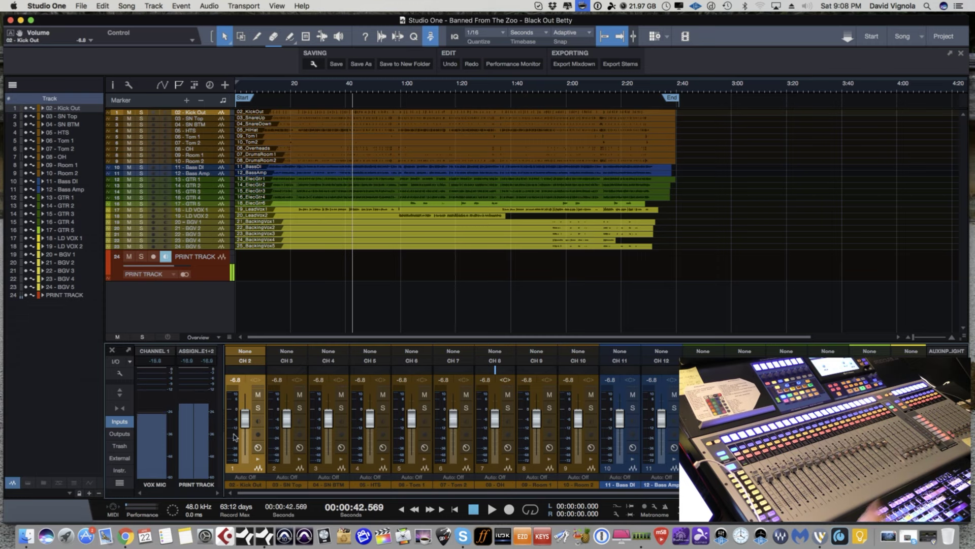
{"action": "left_click_drag", "start_coordinate": [216, 425], "coordinate": [218, 425]}
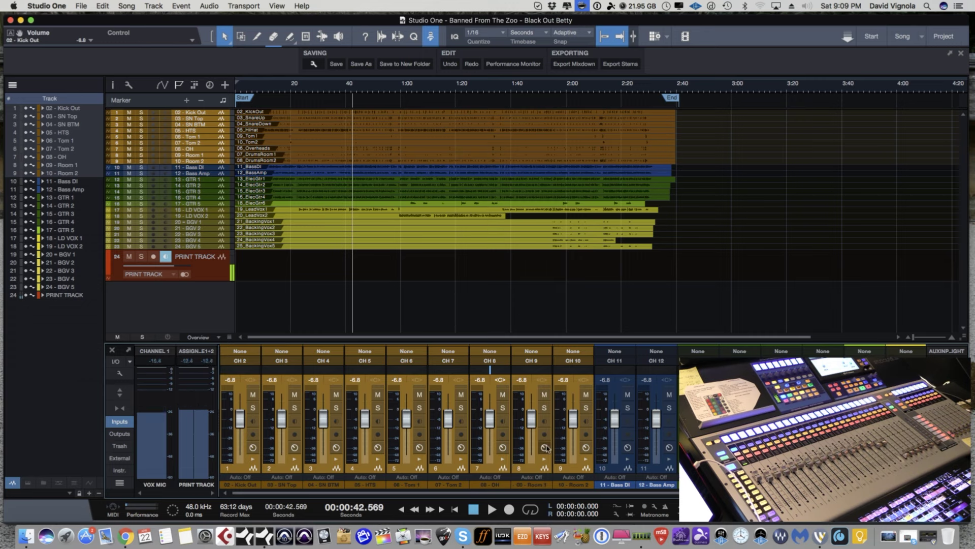
Go through the console channels by selecting the bass, guitar and lead vocal channels, and return to the Kick Out channel
{"action": "left_click", "coordinate": [622, 465]}
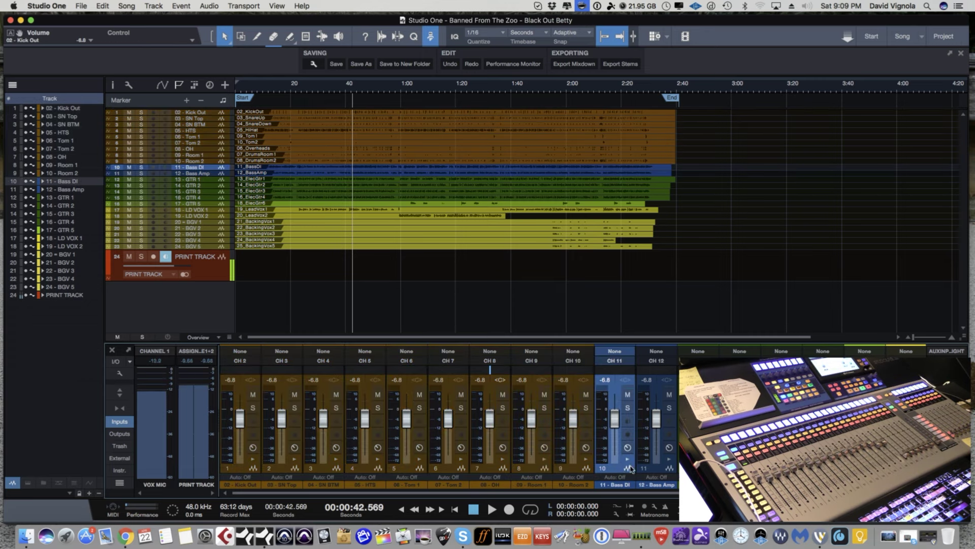
{"action": "left_click", "coordinate": [668, 469], "text": "shift"}
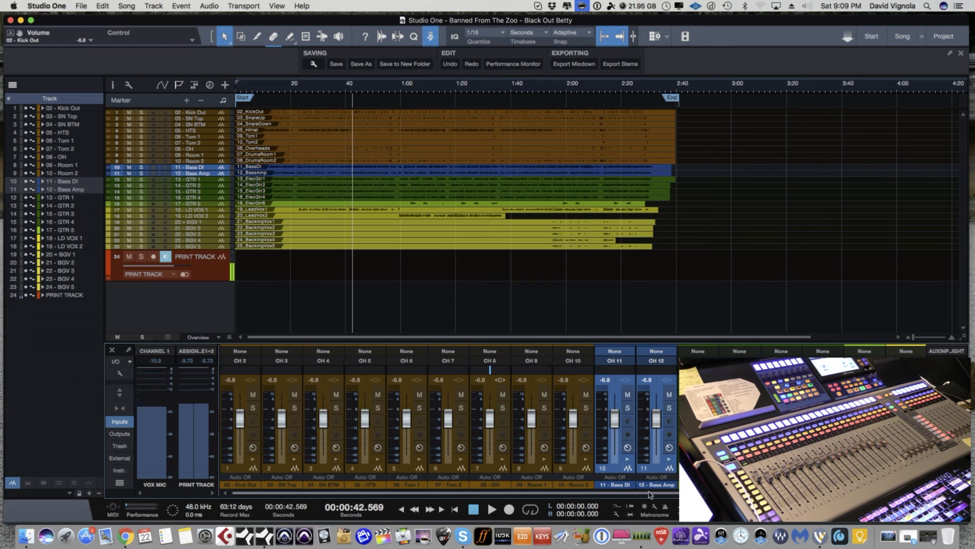
{"action": "scroll", "coordinate": [649, 496], "scroll_direction": "right", "scroll_amount": 3}
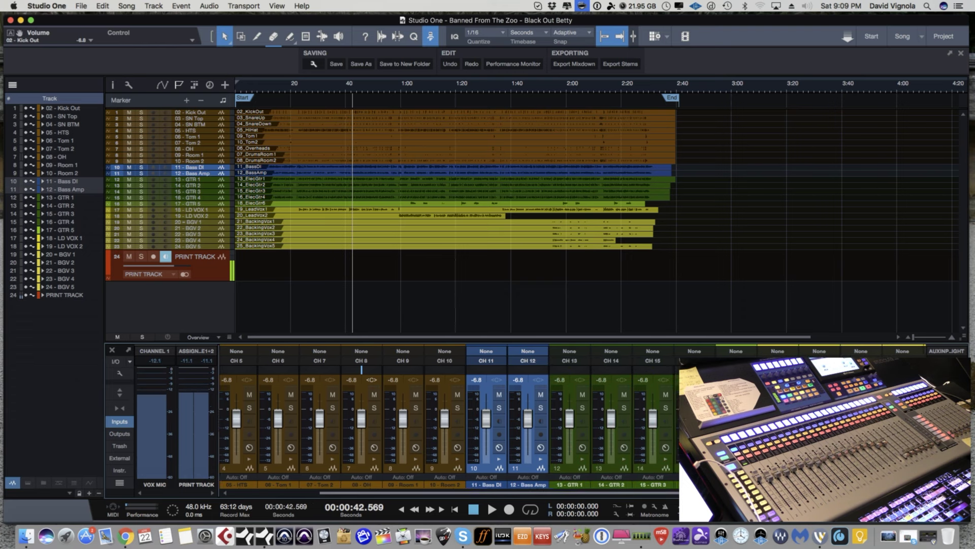
{"action": "left_click", "coordinate": [573, 468]}
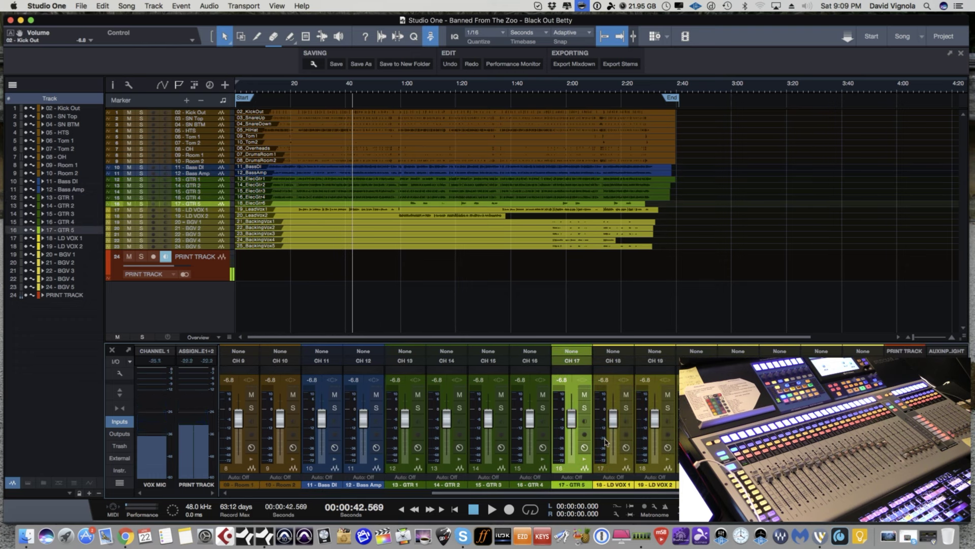
{"action": "left_click", "coordinate": [623, 463]}
{"action": "left_click", "coordinate": [658, 465]}
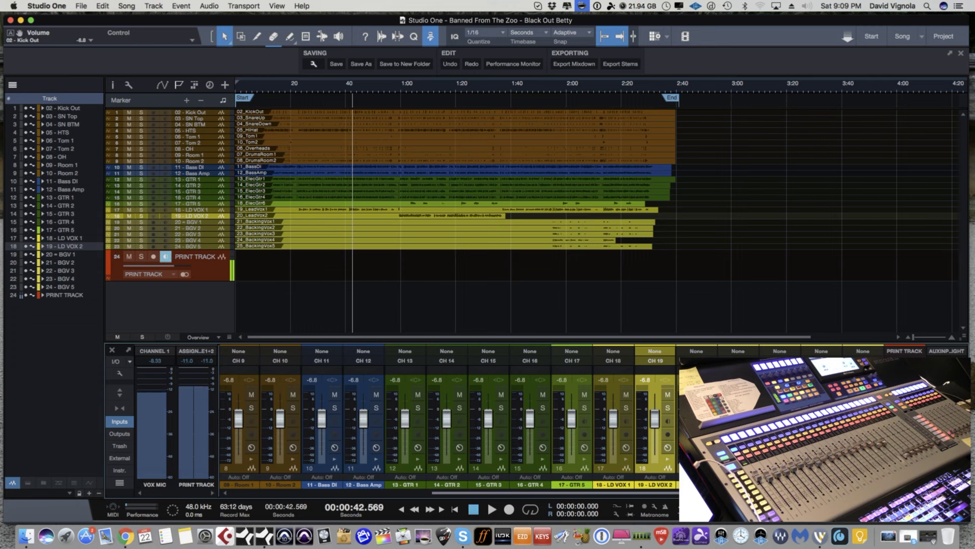
{"action": "left_click_drag", "start_coordinate": [680, 492], "coordinate": [478, 488]}
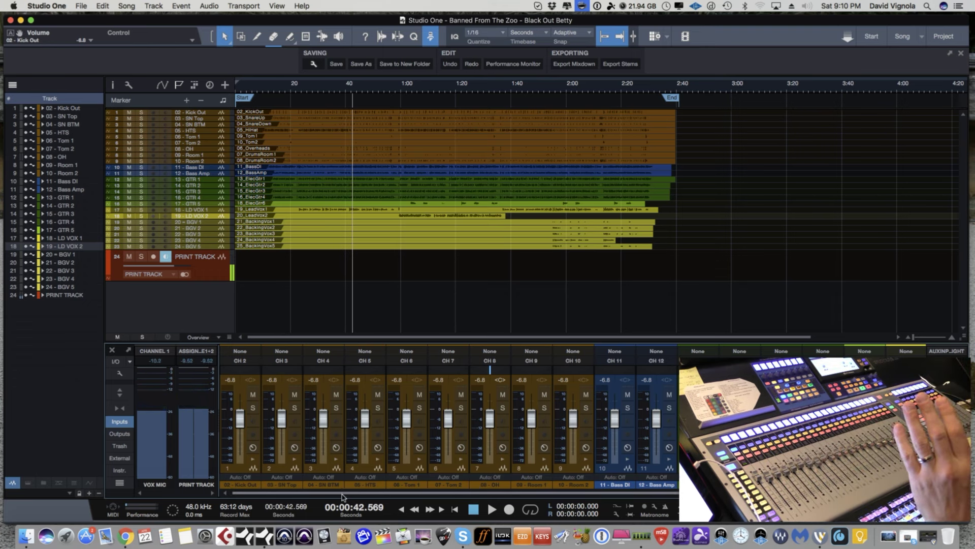
{"action": "left_click", "coordinate": [242, 468]}
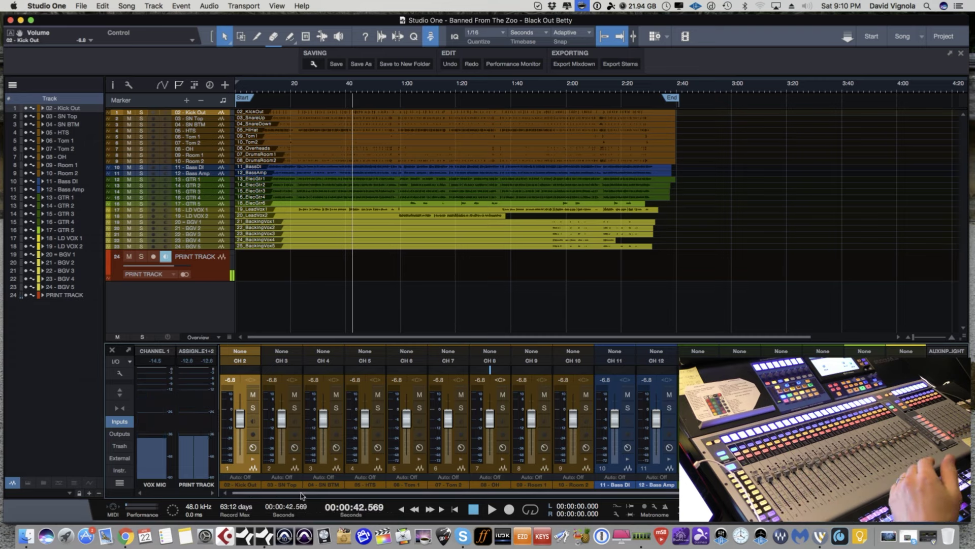
{"action": "left_click_drag", "start_coordinate": [304, 493], "coordinate": [277, 493]}
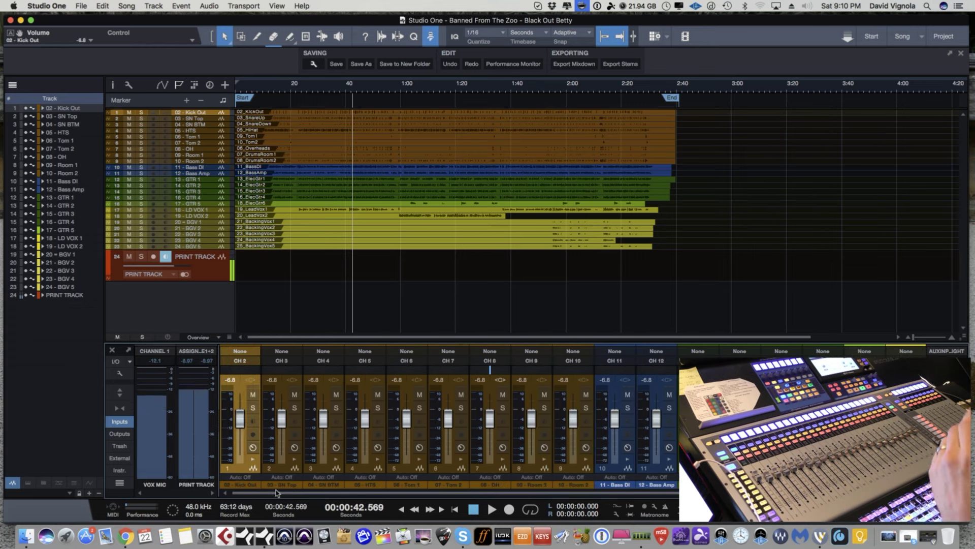
Open the preferences and review the audio setup for the StudioLive 32 device
{"action": "left_click", "coordinate": [29, 7]}
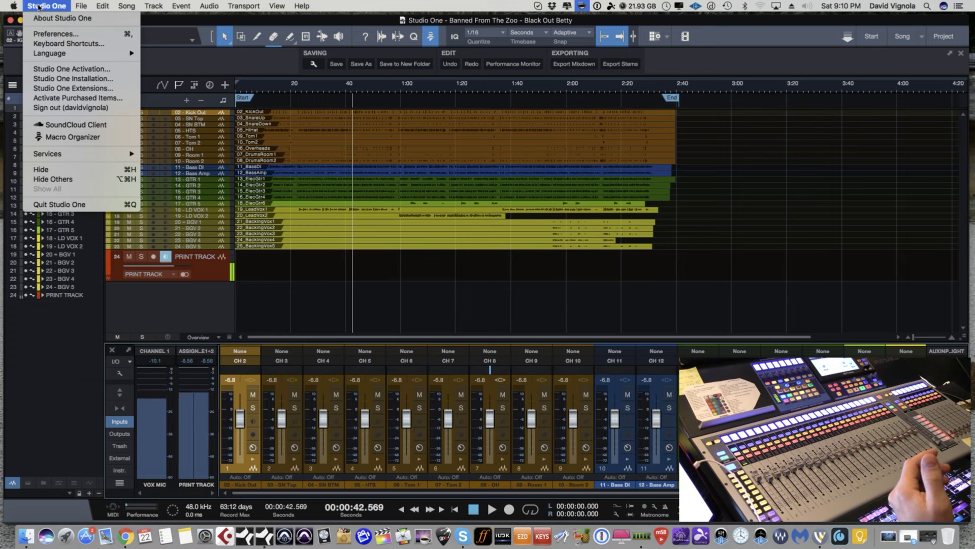
{"action": "left_click", "coordinate": [37, 35]}
{"action": "left_click_drag", "start_coordinate": [182, 104], "coordinate": [190, 46]}
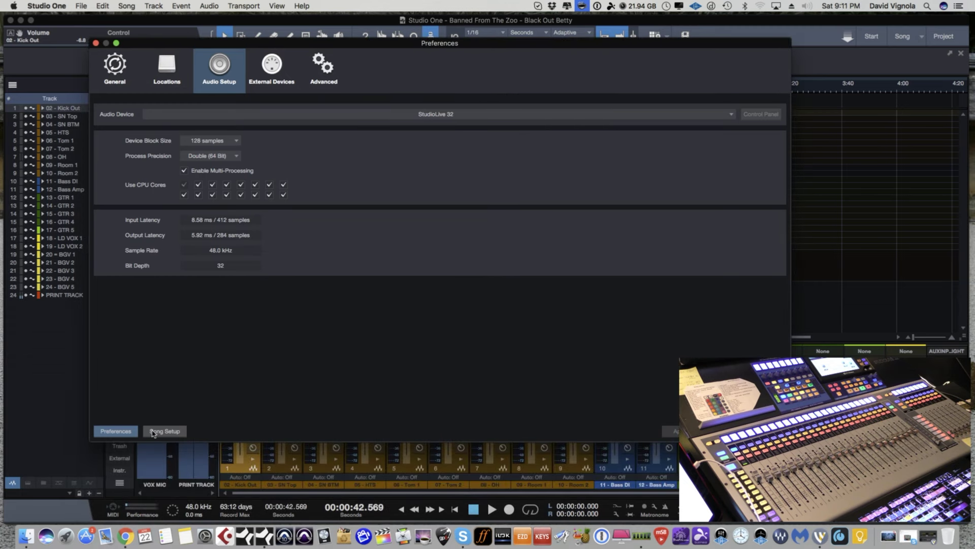
Examine the song's audio output routing from Main through Sub 1 and its input routing, and close the song setup
{"action": "left_click", "coordinate": [154, 432]}
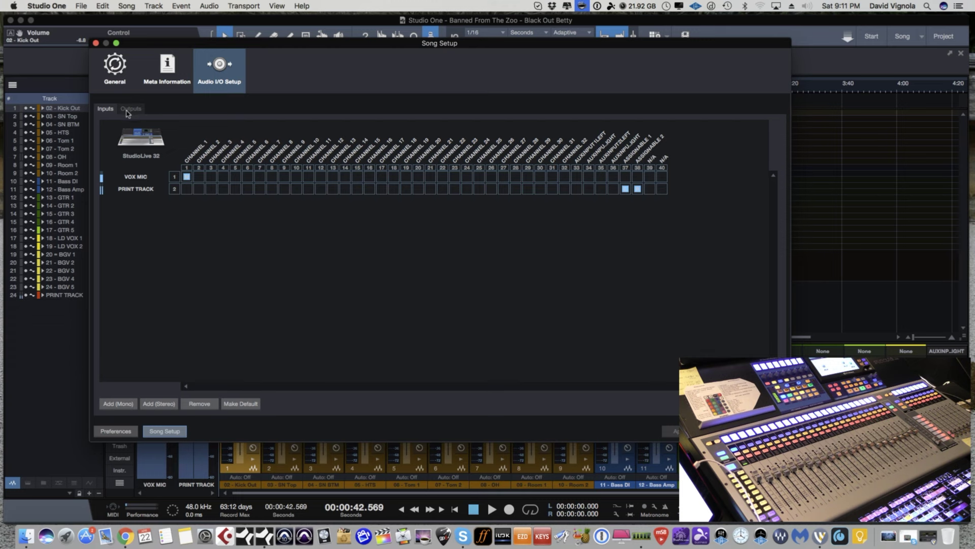
{"action": "left_click", "coordinate": [130, 108]}
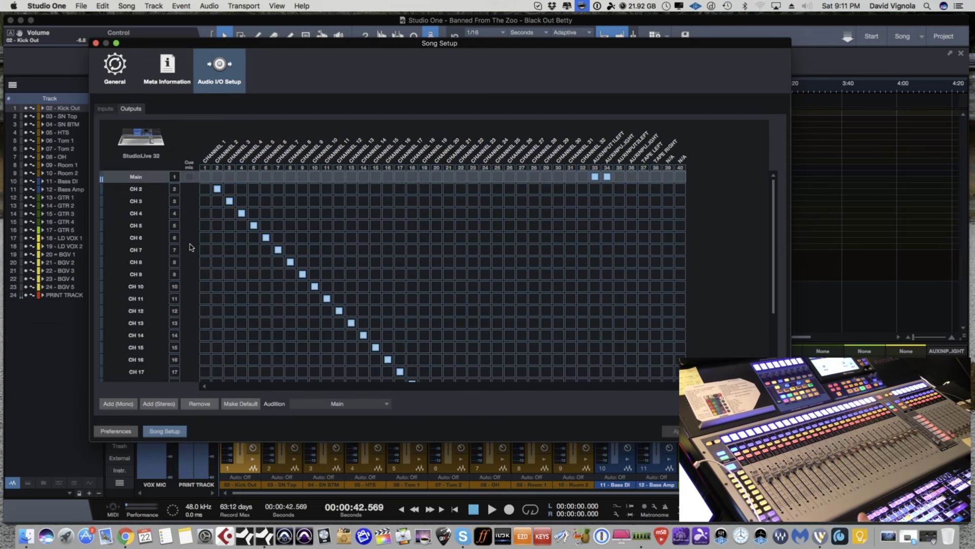
{"action": "scroll", "coordinate": [191, 247], "scroll_direction": "down", "scroll_amount": 4}
{"action": "scroll", "coordinate": [190, 247], "scroll_direction": "up", "scroll_amount": 4}
{"action": "scroll", "coordinate": [143, 195], "scroll_direction": "down", "scroll_amount": 4}
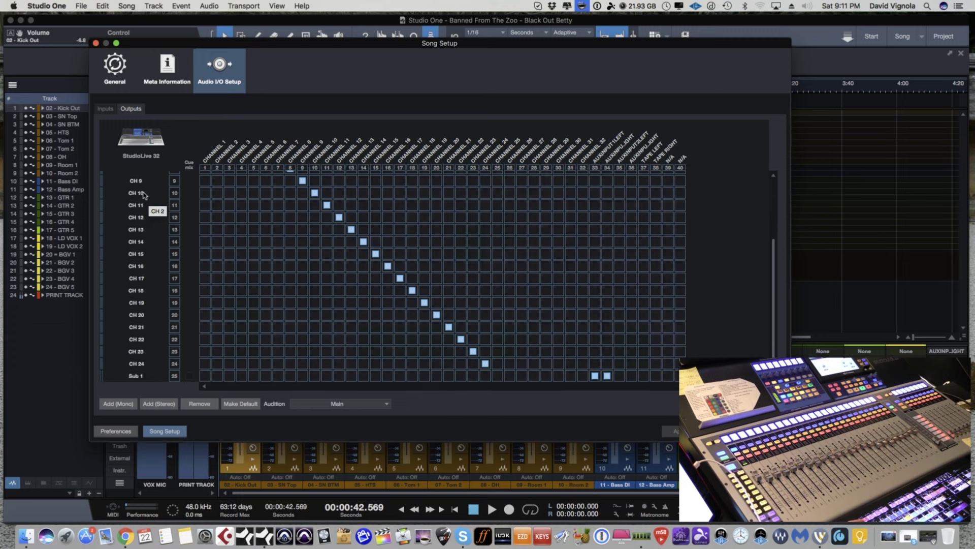
{"action": "scroll", "coordinate": [149, 325], "scroll_direction": "up", "scroll_amount": 4}
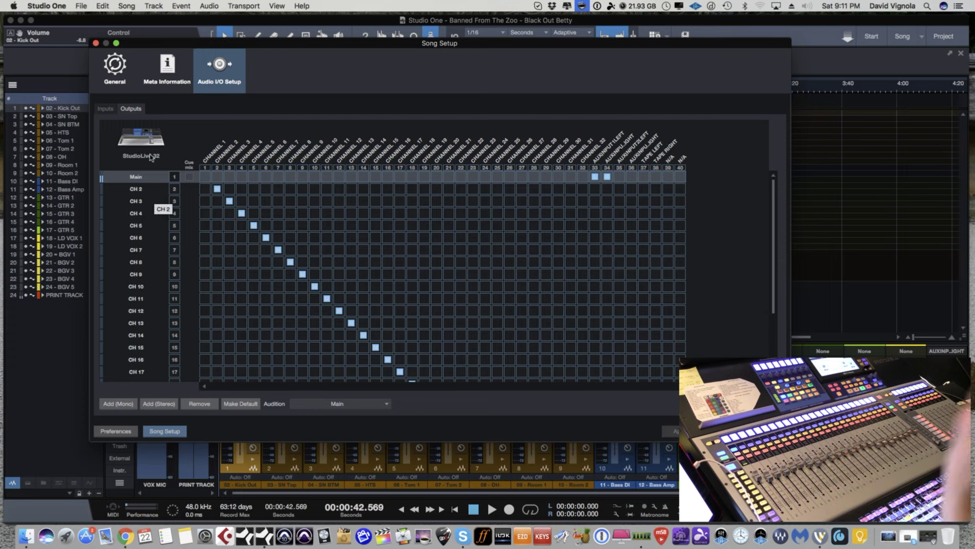
{"action": "left_click", "coordinate": [105, 108]}
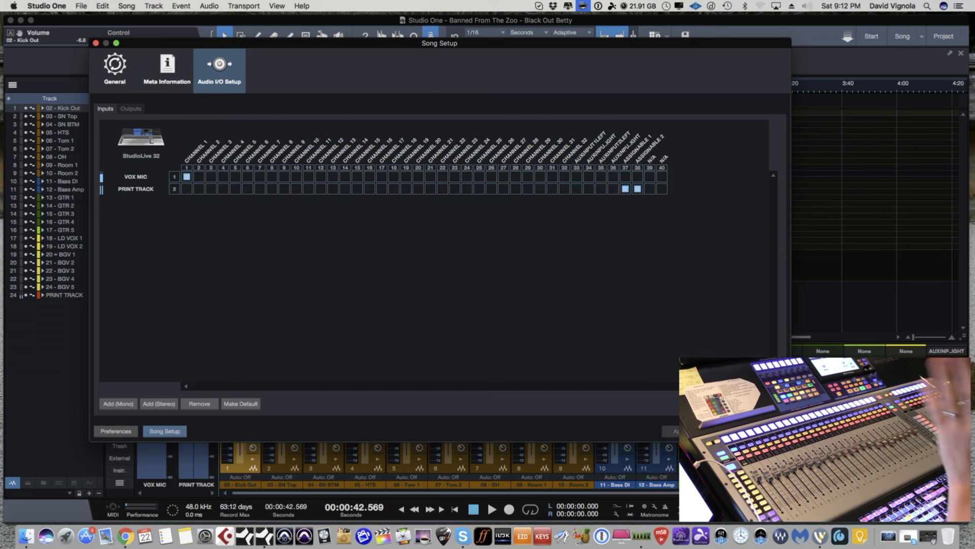
{"action": "key", "text": "Escape"}
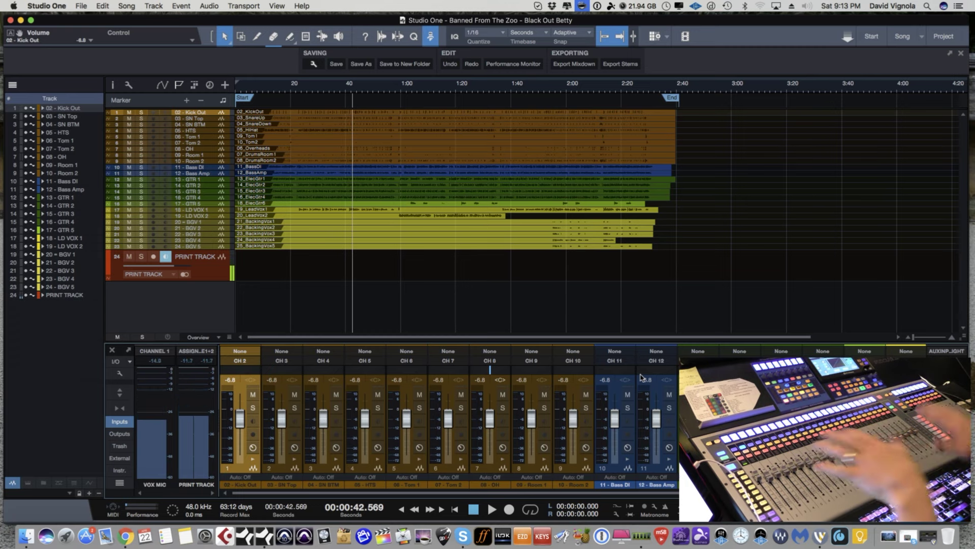
Arm the PRINT TRACK, start playback at 11 seconds and record the mix onto it until about 30 seconds
{"action": "left_click", "coordinate": [206, 268]}
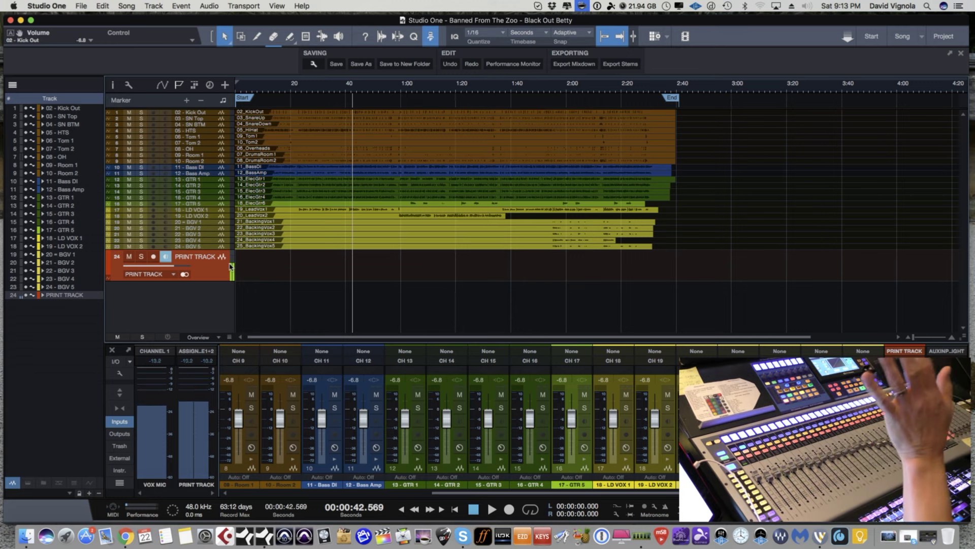
{"action": "left_click", "coordinate": [264, 89]}
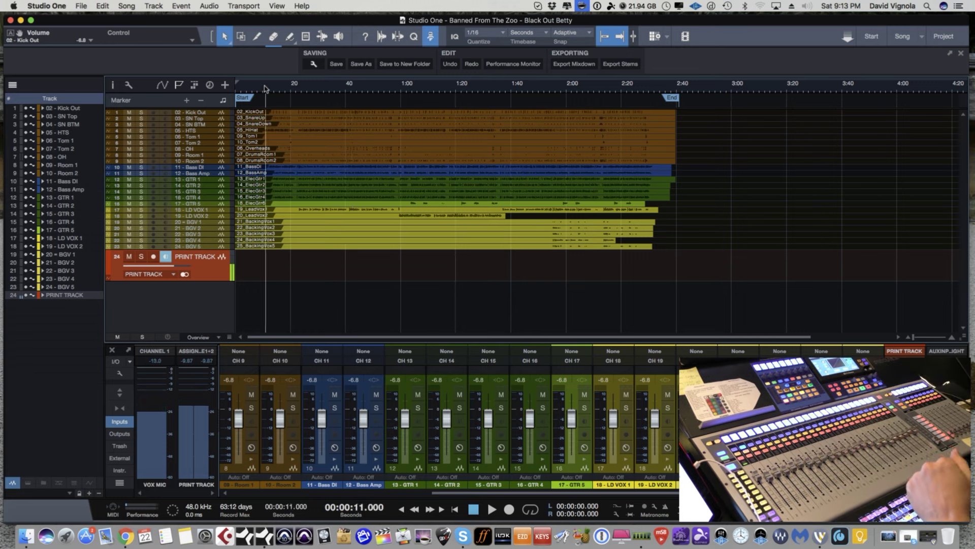
{"action": "left_click", "coordinate": [153, 256]}
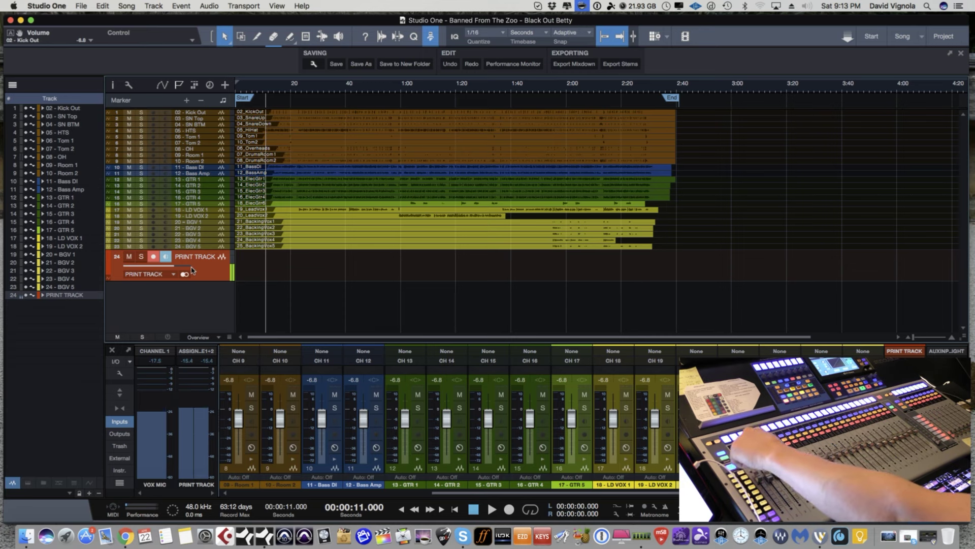
{"action": "key", "text": "space"}
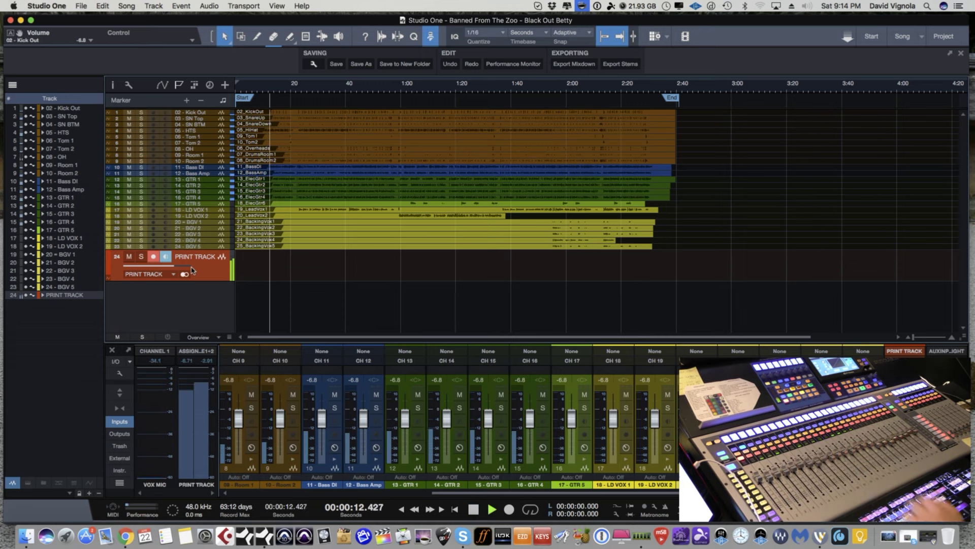
{"action": "left_click", "coordinate": [509, 509]}
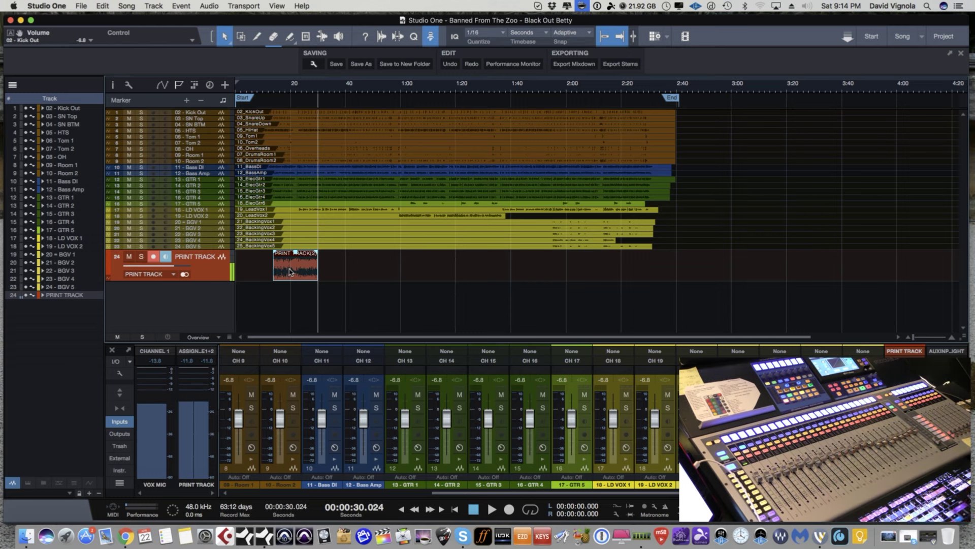
Turn off recording and monitoring on the soloed PRINT TRACK, and view the mixdown export settings without exporting
{"action": "left_click", "coordinate": [153, 256]}
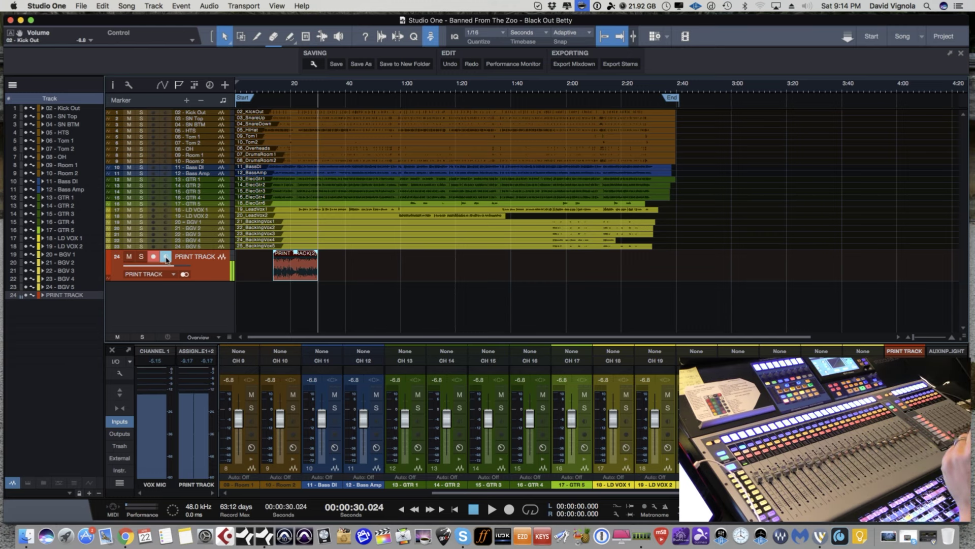
{"action": "left_click", "coordinate": [142, 257]}
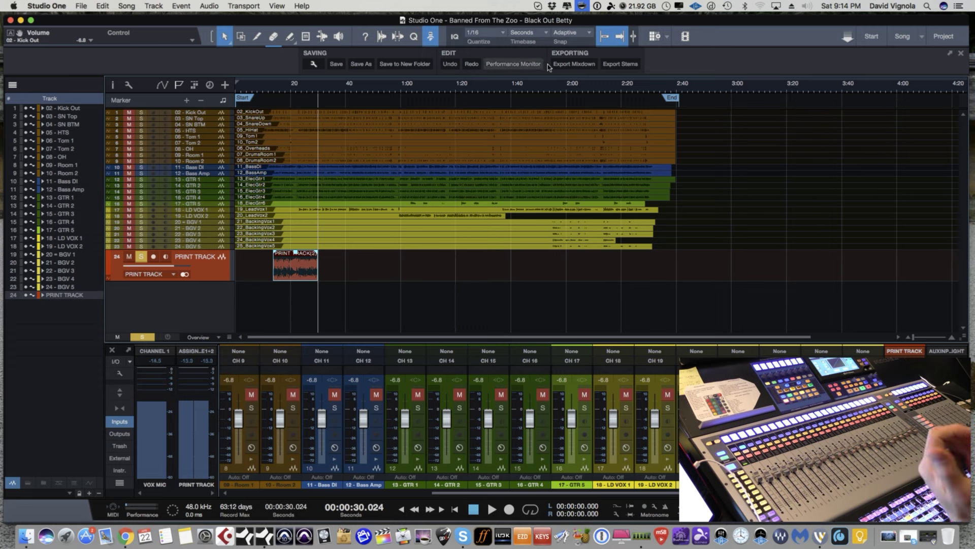
{"action": "left_click", "coordinate": [570, 64]}
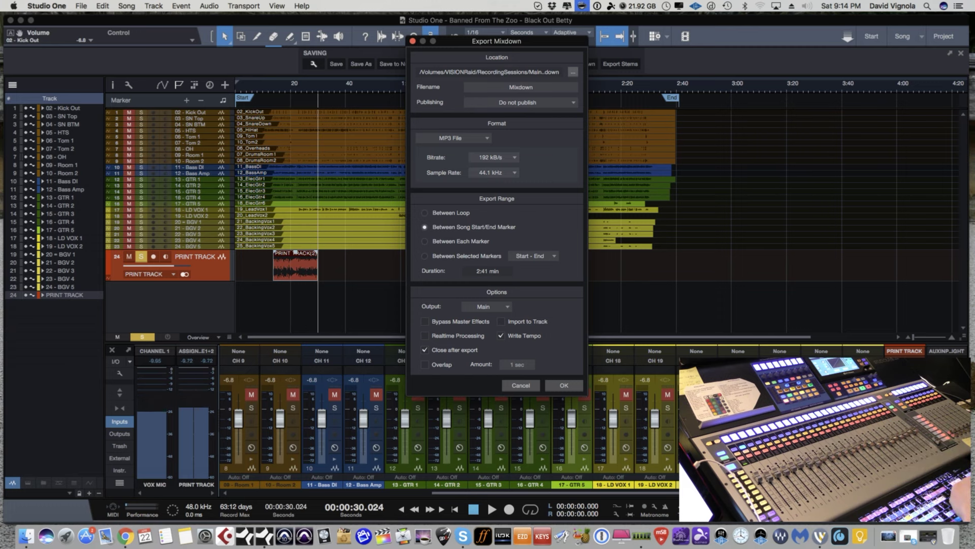
{"action": "left_click", "coordinate": [537, 385]}
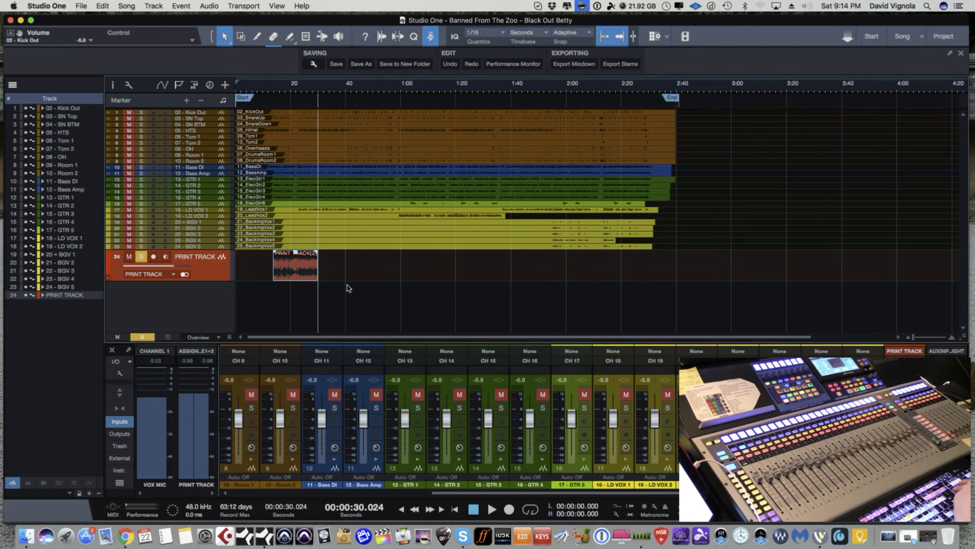
Undo the PRINT TRACK recording and turn off the track's solo
{"action": "key", "text": "super+z"}
{"action": "left_click", "coordinate": [142, 257]}
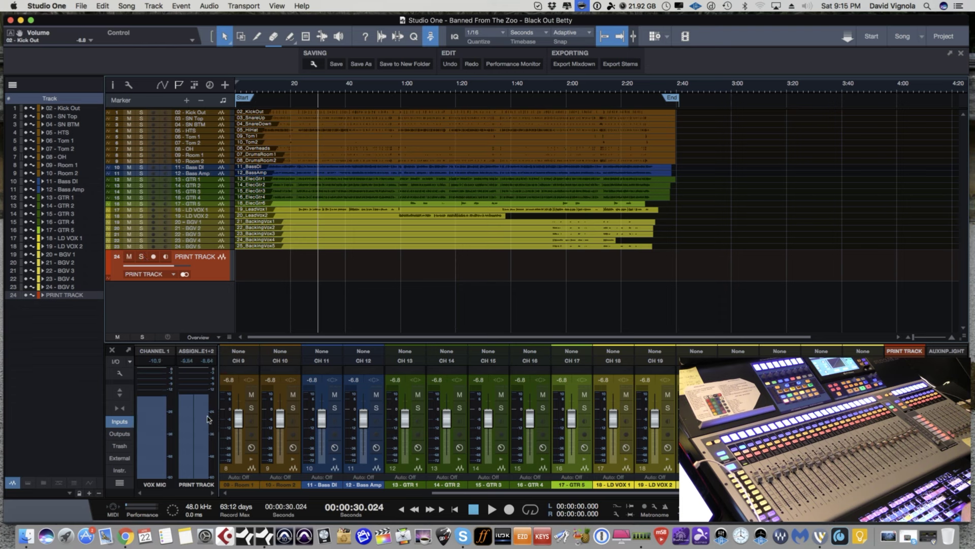
Narrow the console's inputs section and select all song channels from Kick Out through BGV 5
{"action": "left_click_drag", "start_coordinate": [218, 427], "coordinate": [159, 427]}
{"action": "left_click_drag", "start_coordinate": [468, 493], "coordinate": [294, 492]}
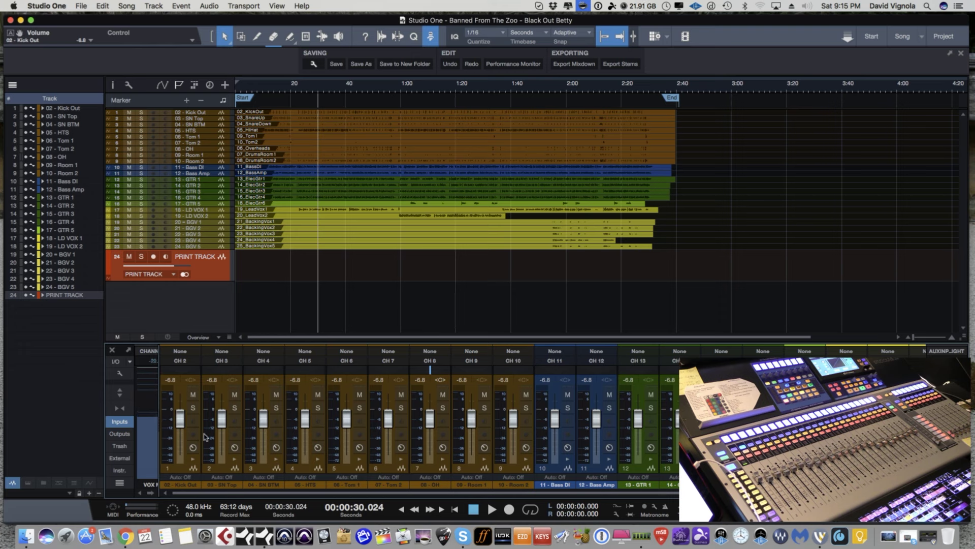
{"action": "left_click", "coordinate": [233, 469]}
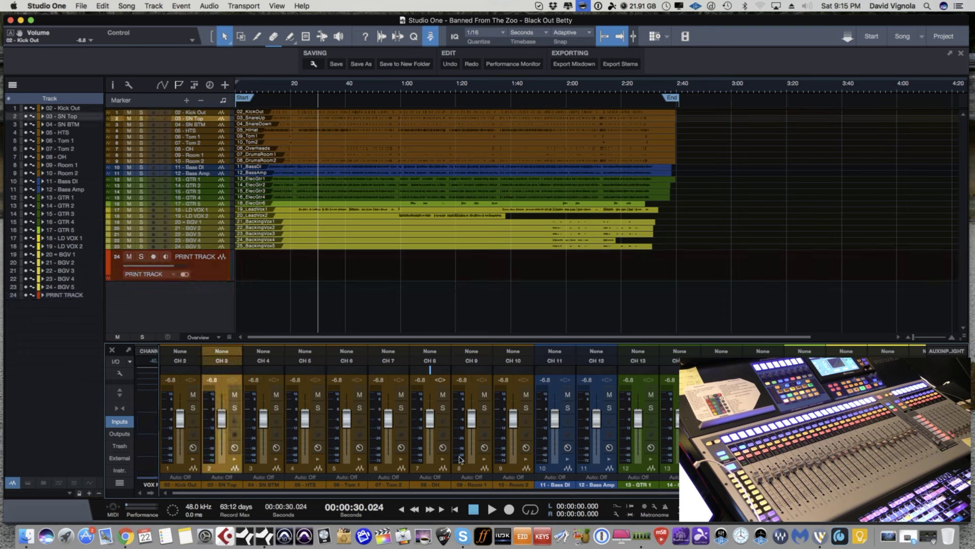
{"action": "left_click_drag", "start_coordinate": [549, 492], "coordinate": [666, 493]}
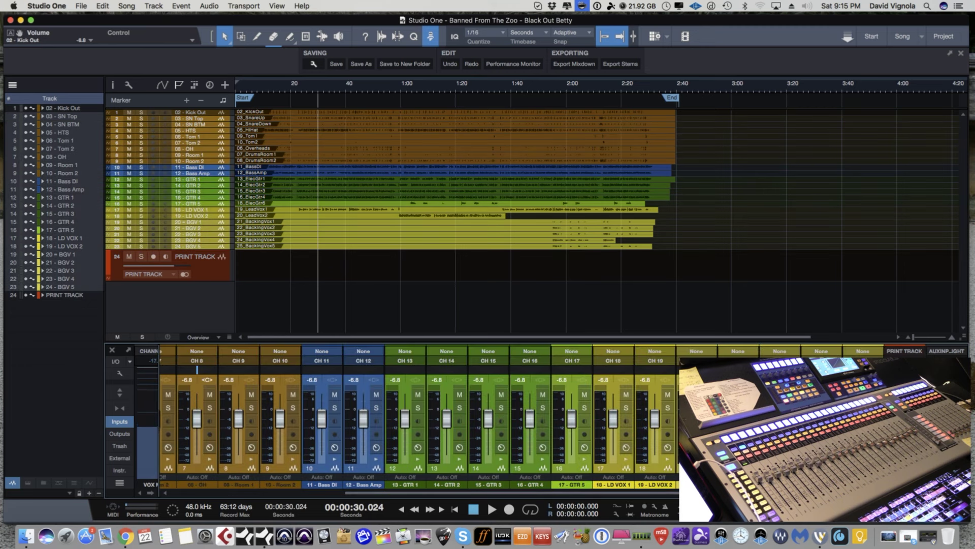
Mute every selected song channel except Kick Out, and loop playback between 31 and 53 seconds
{"action": "scroll", "coordinate": [512, 464], "scroll_direction": "left", "scroll_amount": 6}
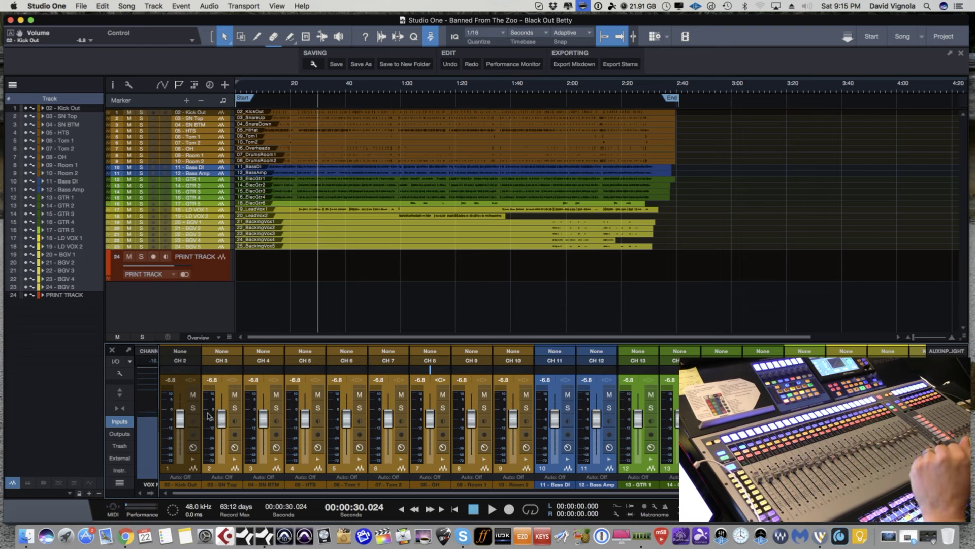
{"action": "left_click", "coordinate": [234, 395]}
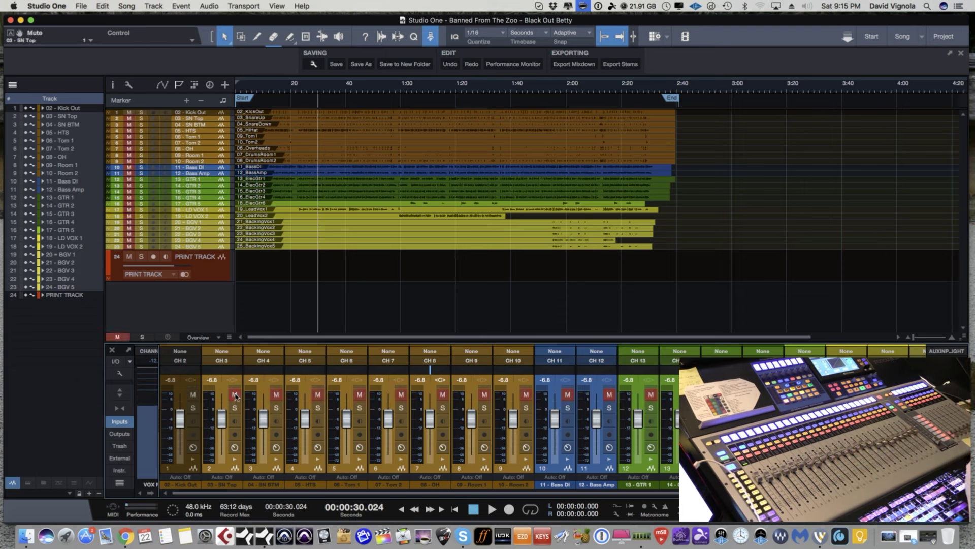
{"action": "left_click", "coordinate": [192, 465]}
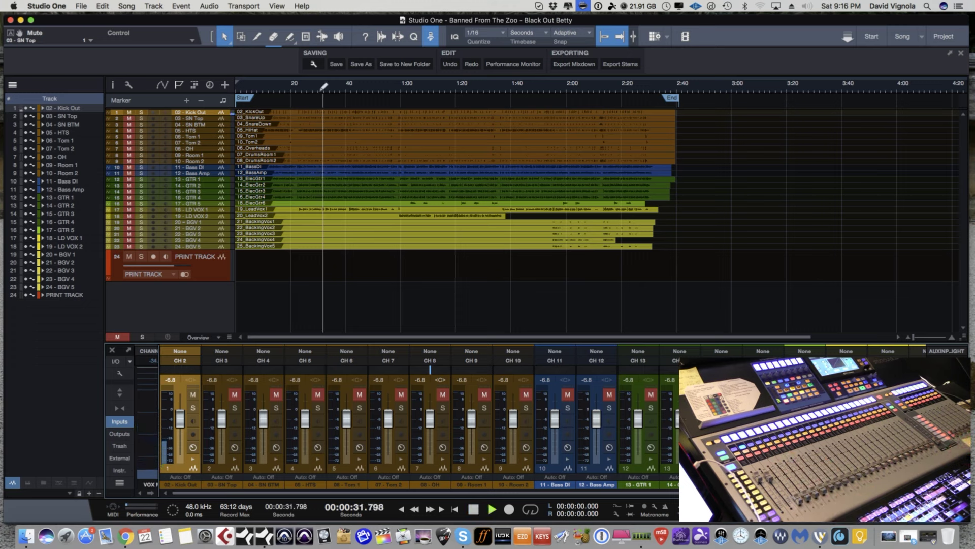
{"action": "left_click_drag", "start_coordinate": [323, 84], "coordinate": [382, 84]}
{"action": "left_click", "coordinate": [356, 83]}
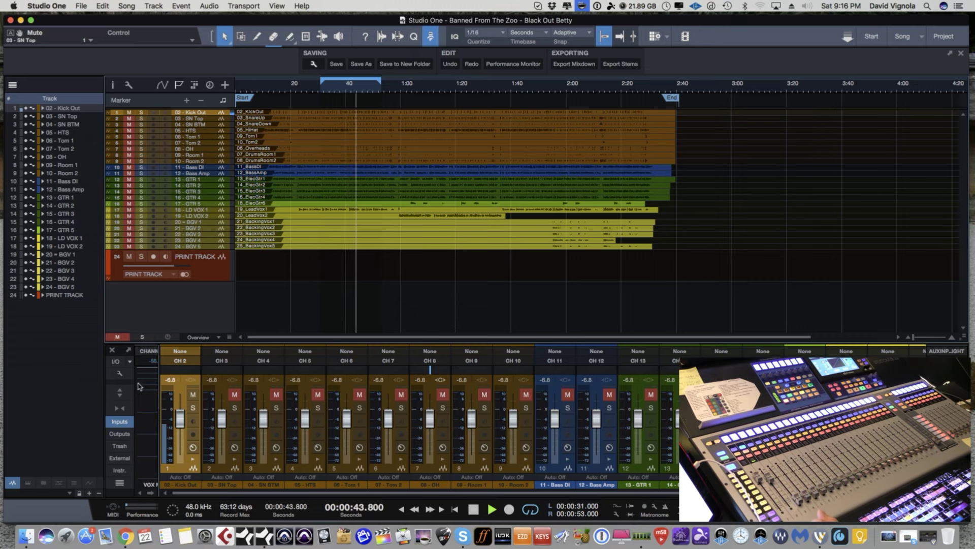
Enlarge the console to show inserts and sends for each channel, and display the browser's list of effects
{"action": "left_click", "coordinate": [119, 392]}
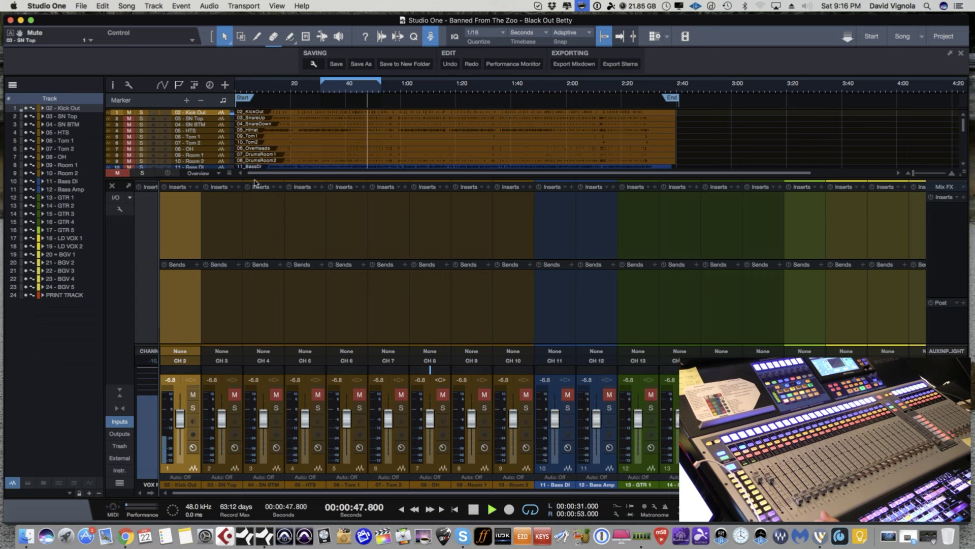
{"action": "left_click_drag", "start_coordinate": [258, 172], "coordinate": [258, 158]}
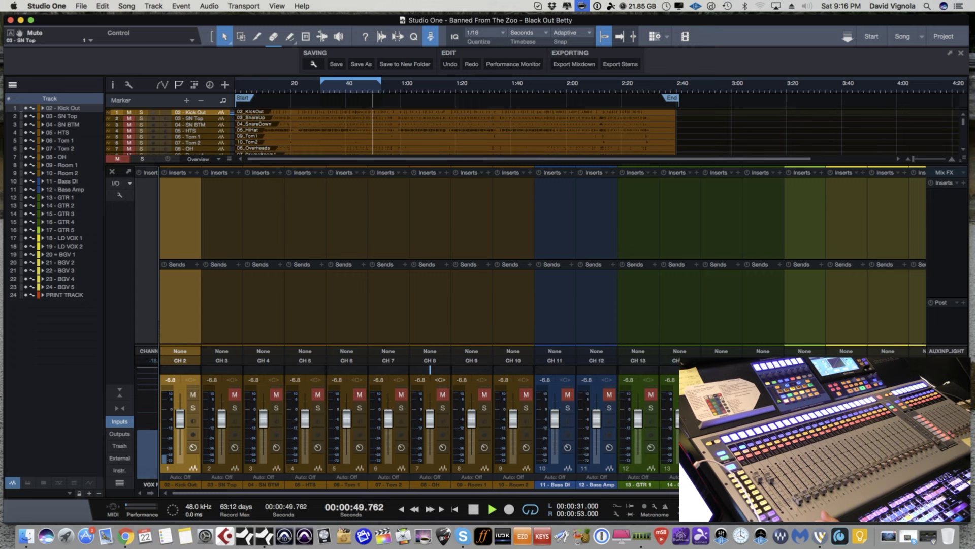
{"action": "key", "text": "F5"}
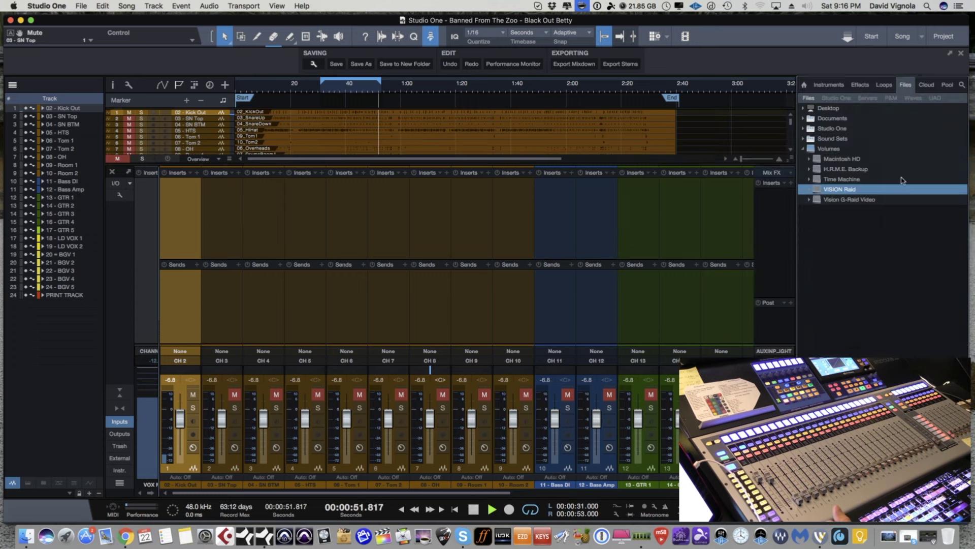
{"action": "left_click", "coordinate": [858, 84]}
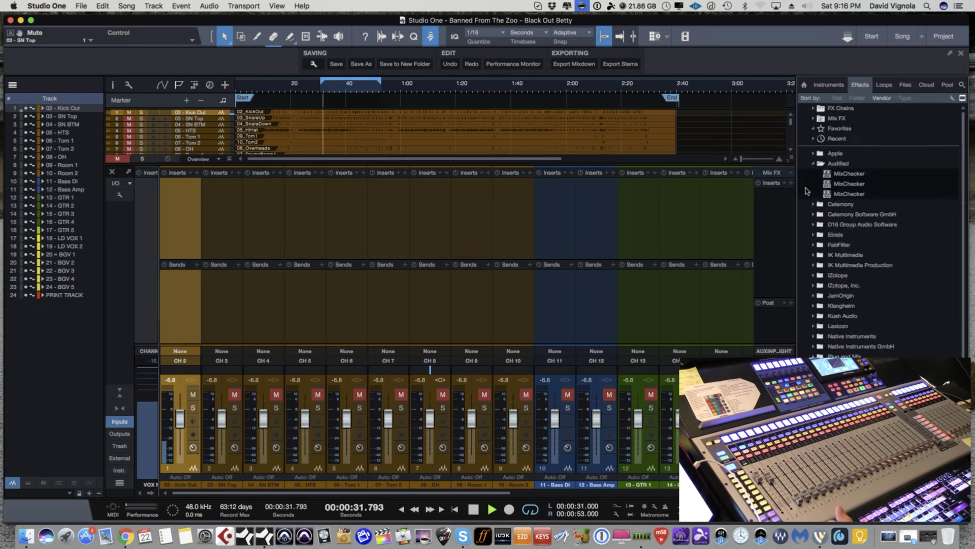
Find Pro EQ among the PreSonus effects, insert it on the Kick Out channel and move its window aside
{"action": "left_click", "coordinate": [814, 164]}
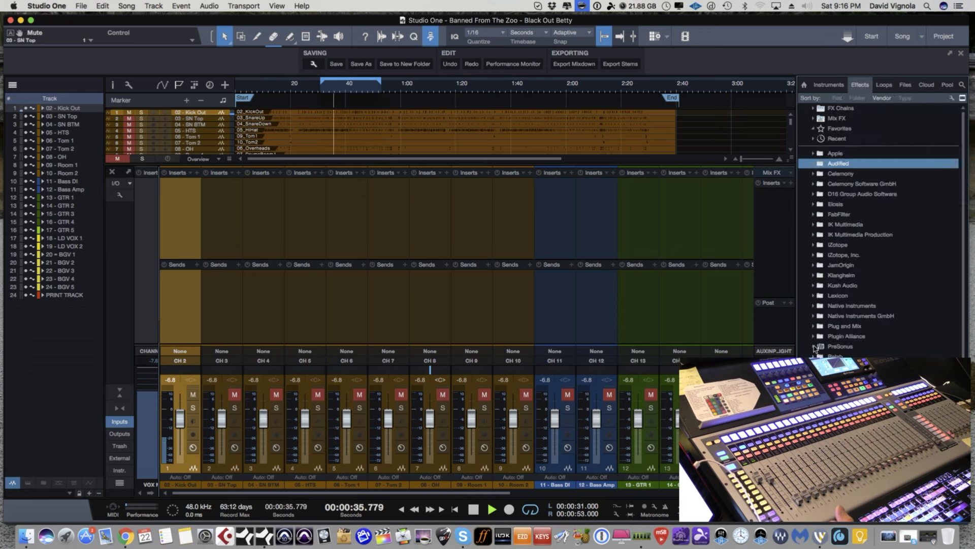
{"action": "left_click", "coordinate": [815, 347]}
{"action": "scroll", "coordinate": [878, 228], "scroll_direction": "down", "scroll_amount": 5}
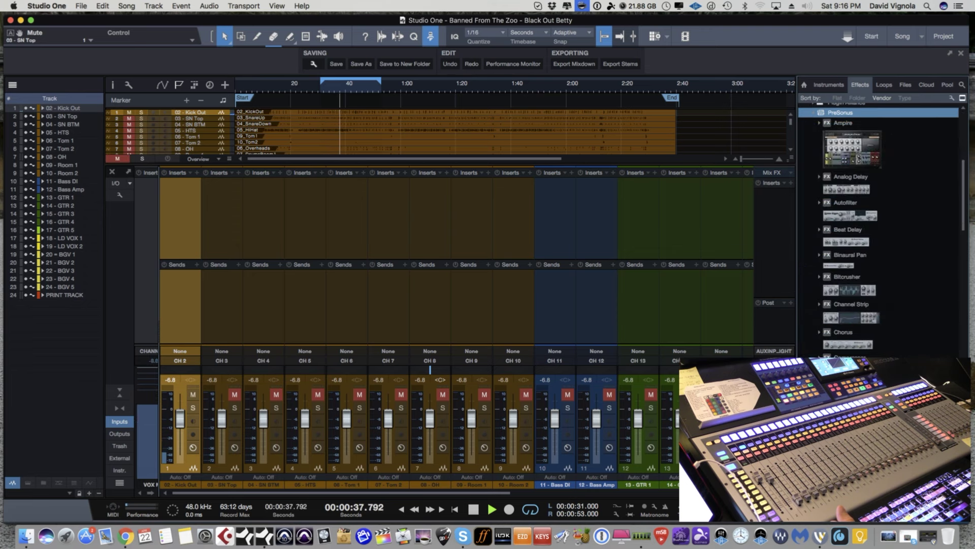
{"action": "scroll", "coordinate": [868, 330], "scroll_direction": "down", "scroll_amount": 8}
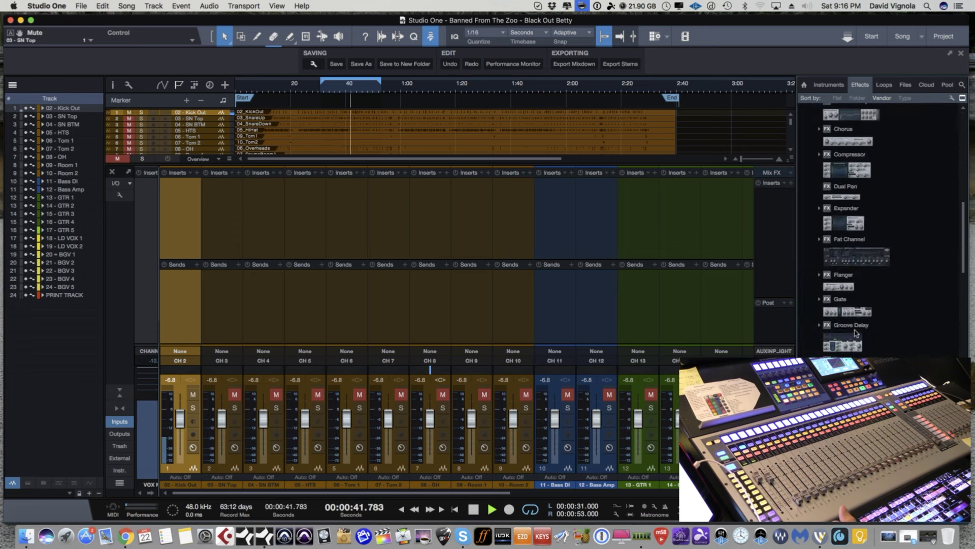
{"action": "scroll", "coordinate": [878, 228], "scroll_direction": "down", "scroll_amount": 8}
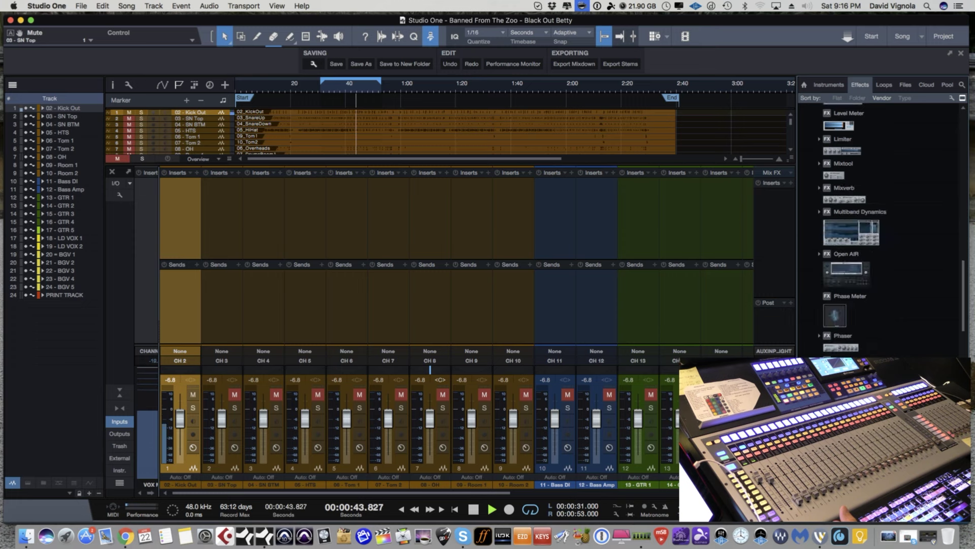
{"action": "scroll", "coordinate": [846, 349], "scroll_direction": "down", "scroll_amount": 5}
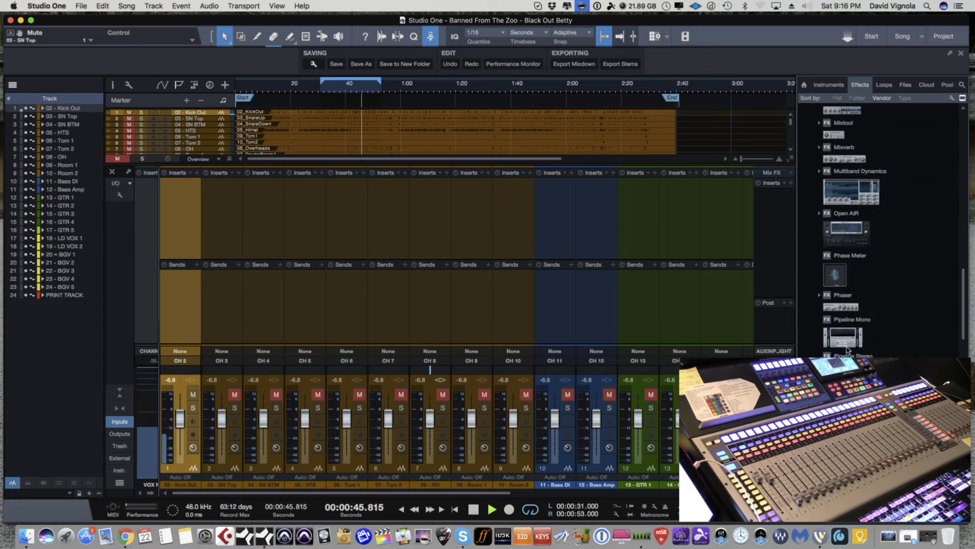
{"action": "left_click", "coordinate": [843, 352]}
{"action": "left_click_drag", "start_coordinate": [164, 189], "coordinate": [174, 199]}
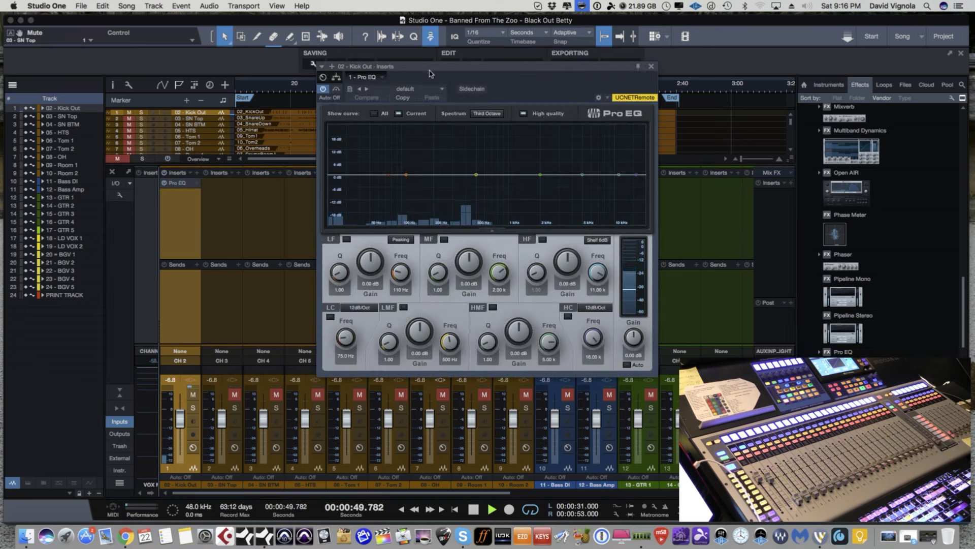
{"action": "left_click_drag", "start_coordinate": [430, 74], "coordinate": [386, 104]}
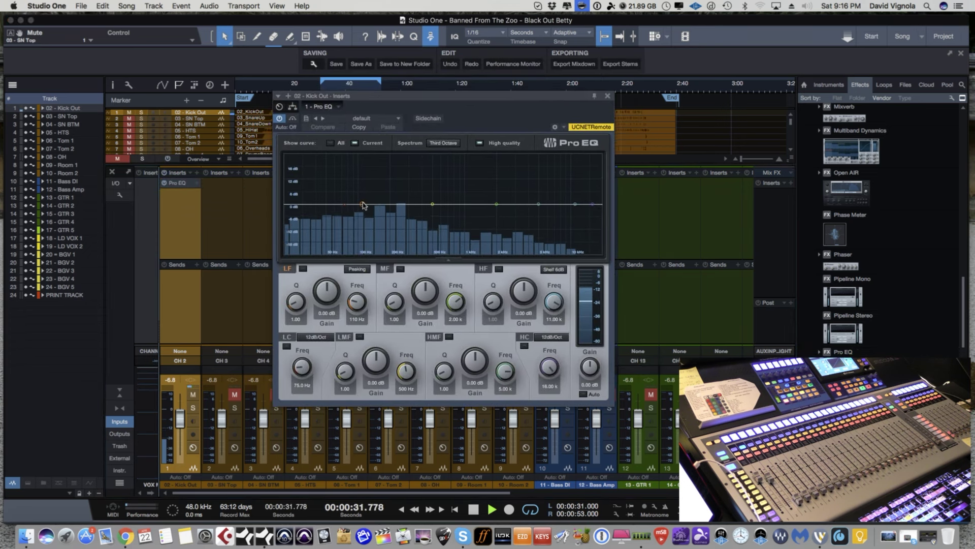
Boost the Pro EQ's LF band by 12.71 dB at 64.2 Hz with Q 2.04, and cut the LMF band by 10.59 dB with Q 3.85
{"action": "left_click_drag", "start_coordinate": [361, 185], "coordinate": [357, 181]}
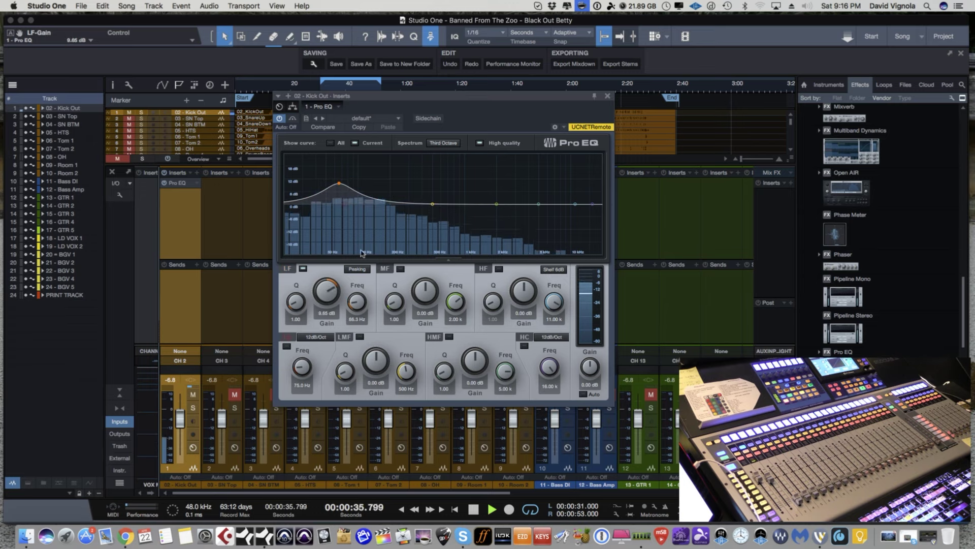
{"action": "left_click_drag", "start_coordinate": [295, 309], "coordinate": [293, 303]}
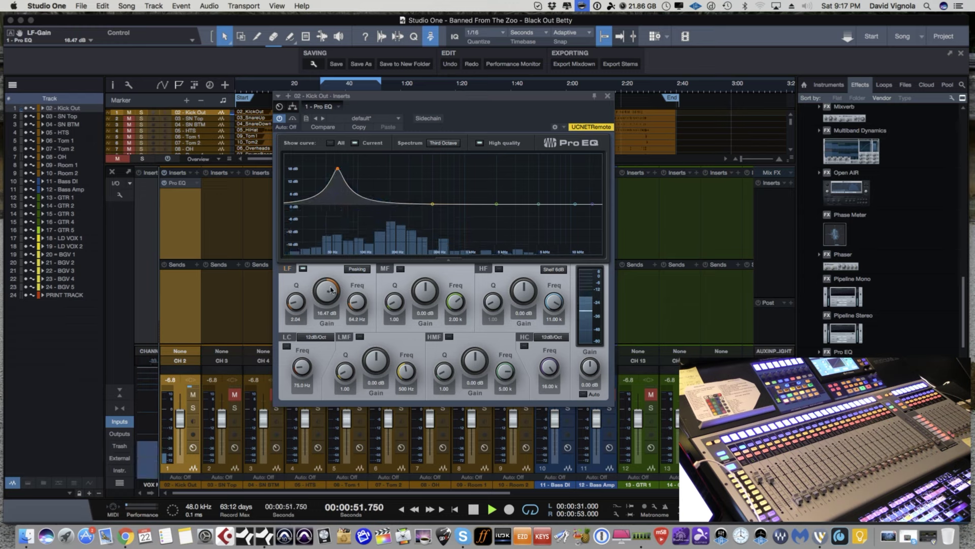
{"action": "left_click_drag", "start_coordinate": [322, 306], "coordinate": [320, 315]}
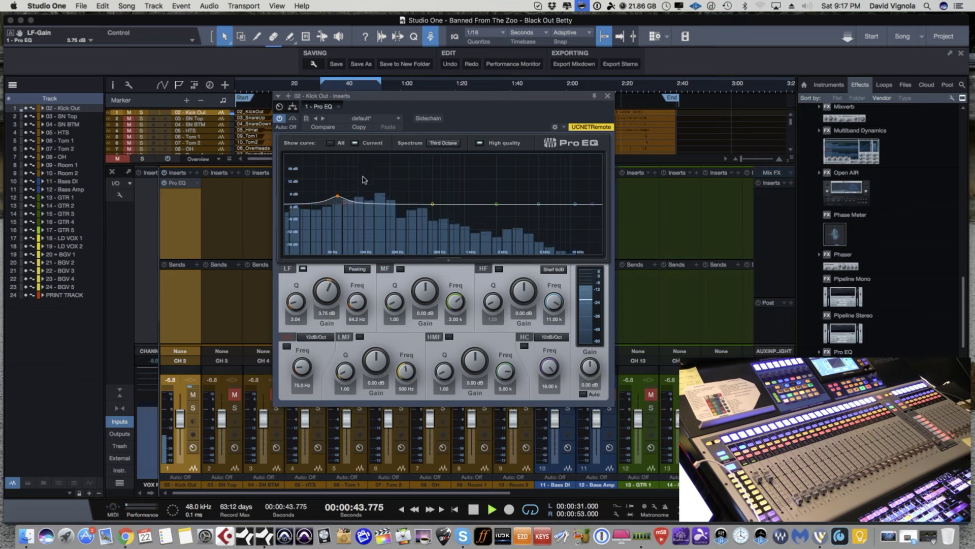
{"action": "left_click_drag", "start_coordinate": [337, 196], "coordinate": [337, 188]}
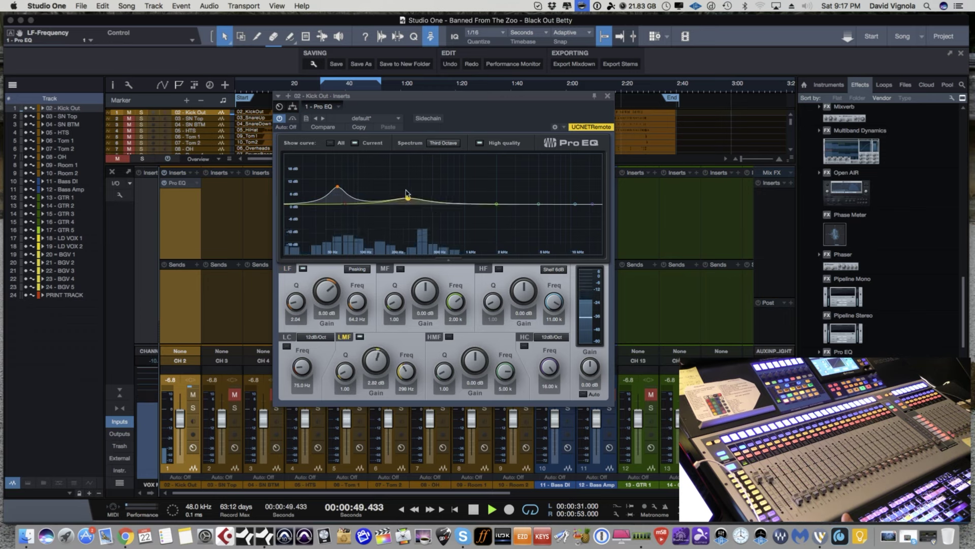
{"action": "left_click_drag", "start_coordinate": [408, 197], "coordinate": [403, 194]}
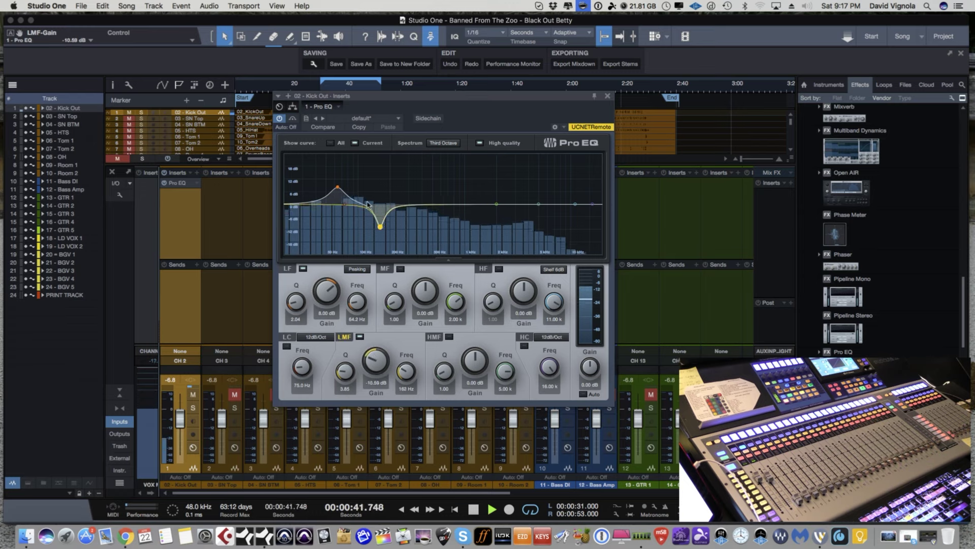
{"action": "left_click_drag", "start_coordinate": [337, 183], "coordinate": [338, 177]}
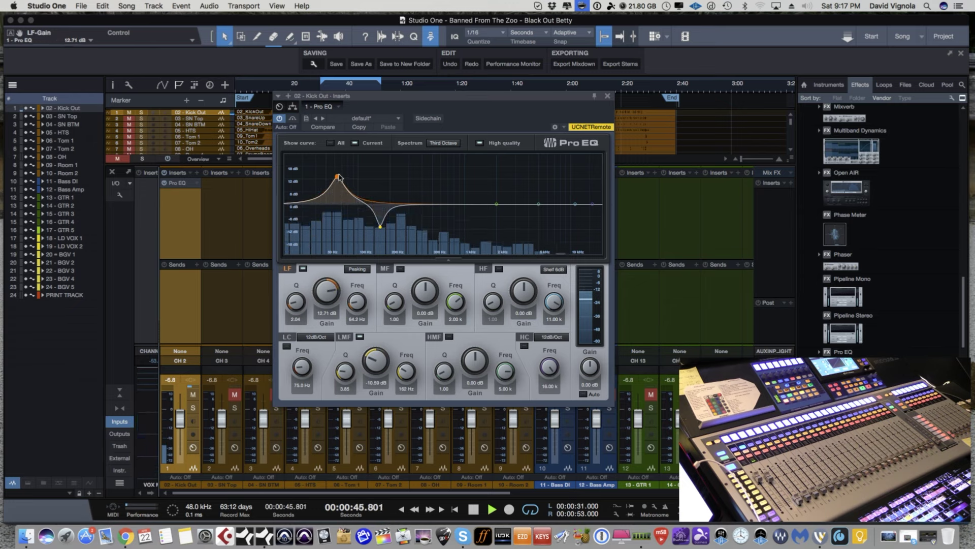
Stop playback, close the Pro EQ window and remove Pro EQ from the Kick Out channel's inserts
{"action": "key", "text": "space"}
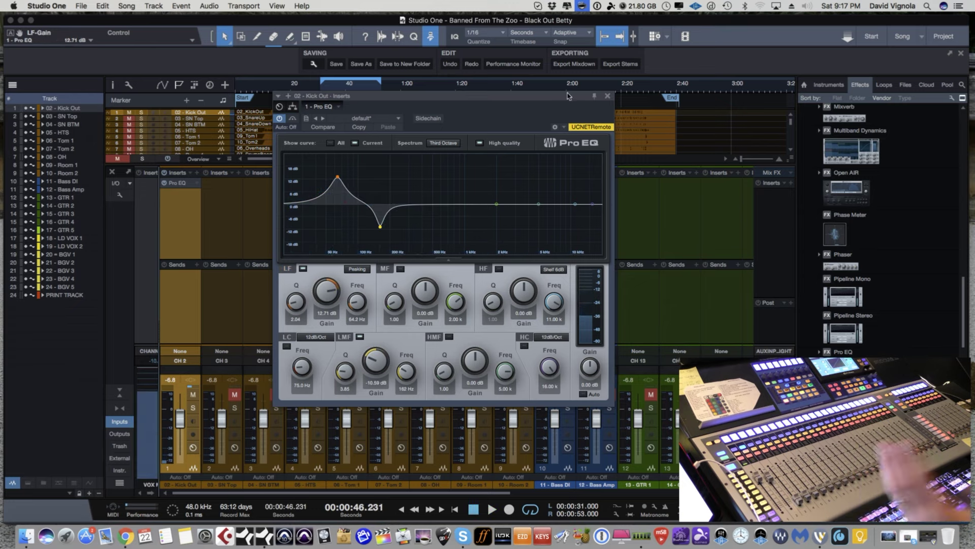
{"action": "left_click", "coordinate": [607, 96]}
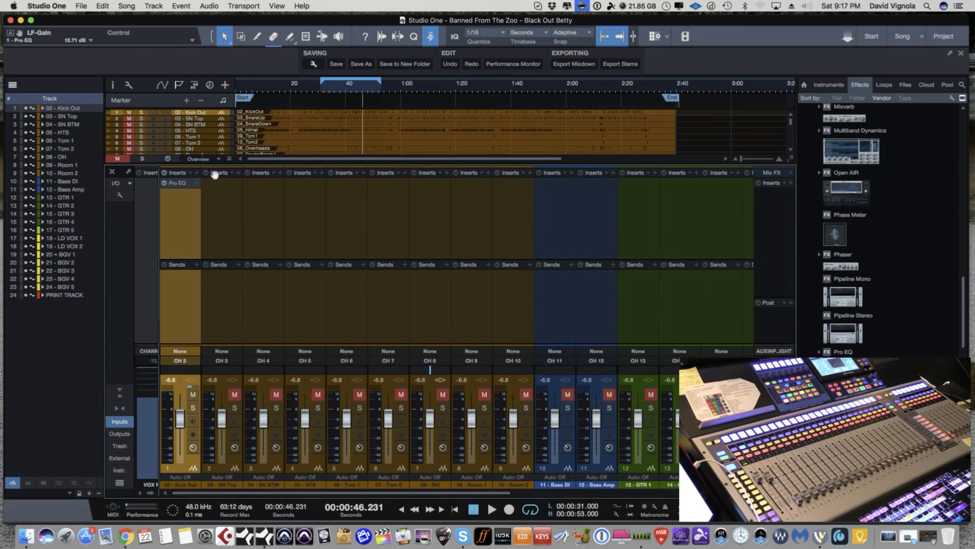
{"action": "left_click", "coordinate": [195, 186]}
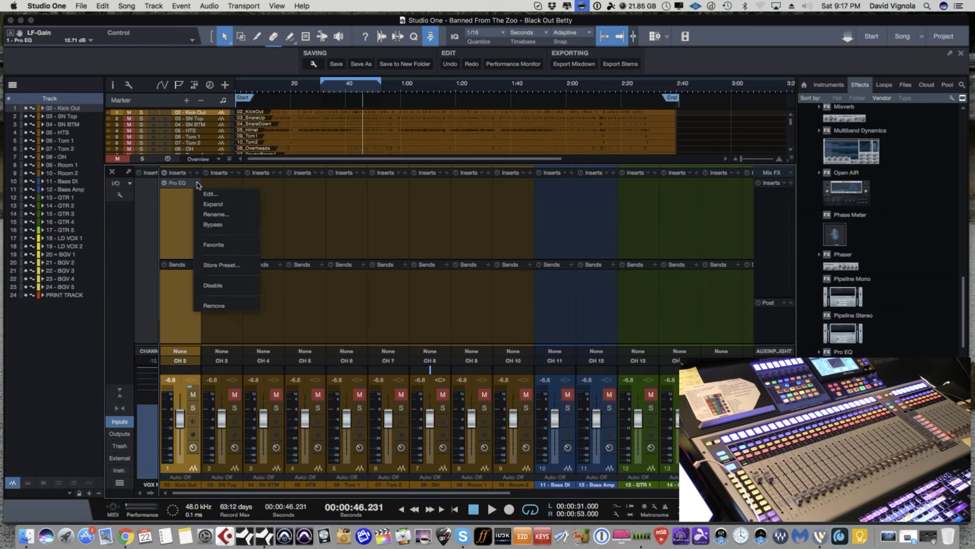
{"action": "left_click", "coordinate": [219, 305]}
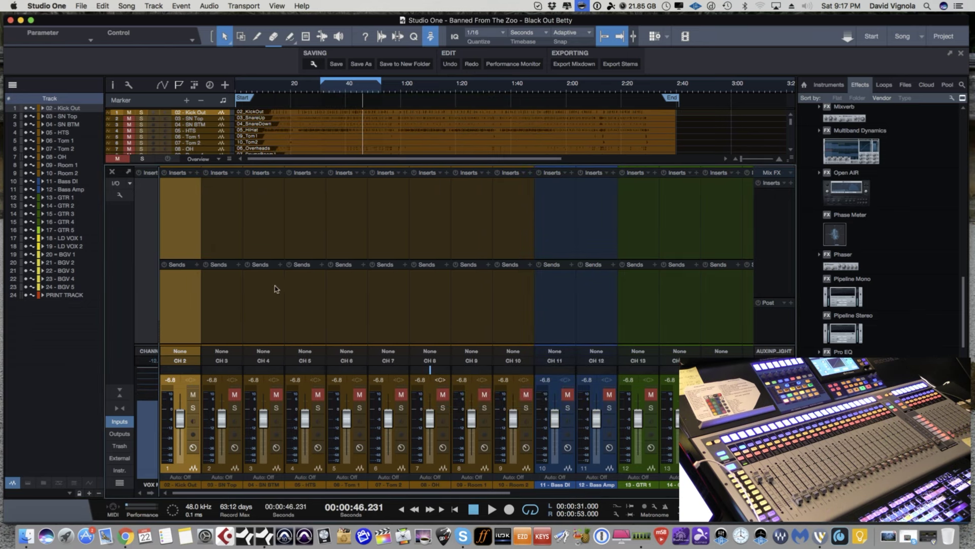
Insert the P&M Clarisonix plug-in on Kick Out using the Clairsonic preset from the browser's P&M files
{"action": "left_click", "coordinate": [906, 85]}
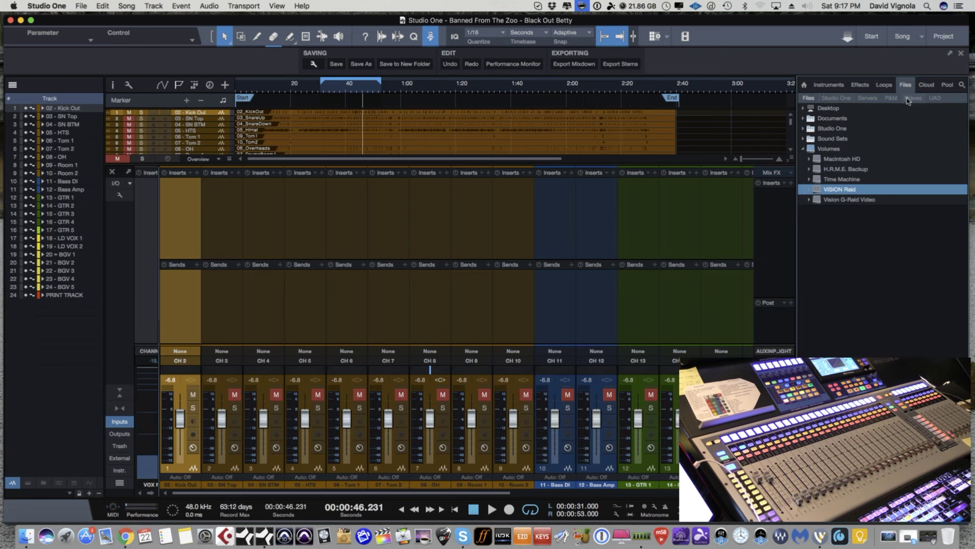
{"action": "left_click", "coordinate": [891, 98]}
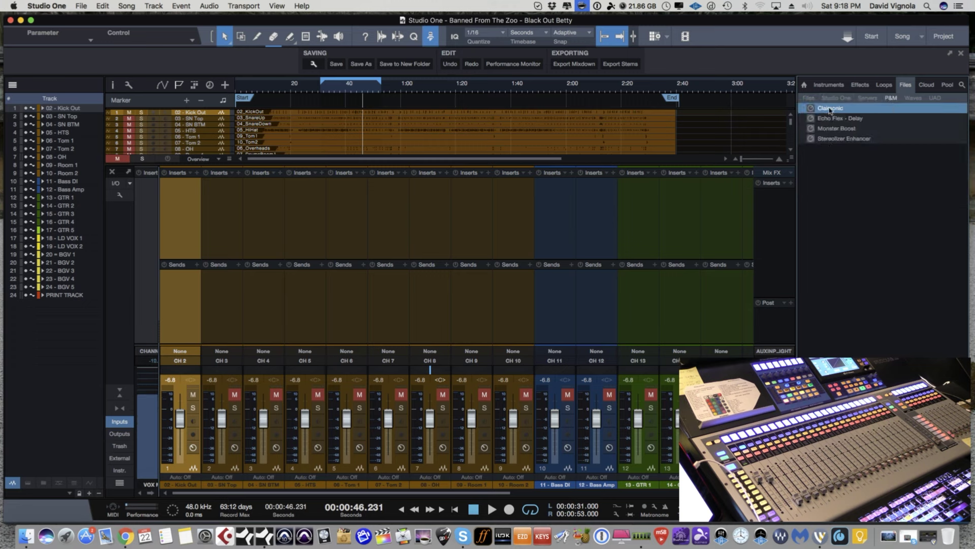
{"action": "left_click_drag", "start_coordinate": [830, 109], "coordinate": [188, 189]}
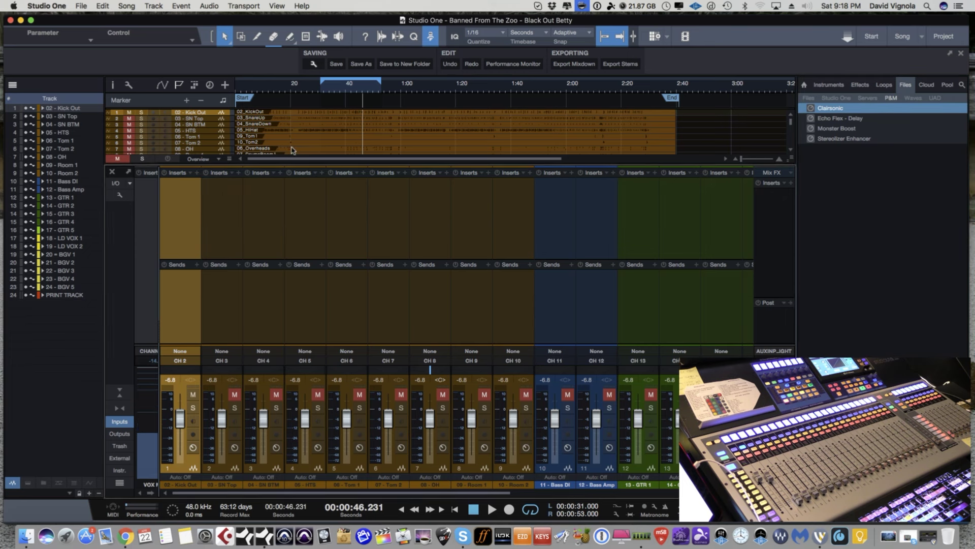
{"action": "left_click_drag", "start_coordinate": [354, 96], "coordinate": [380, 101]}
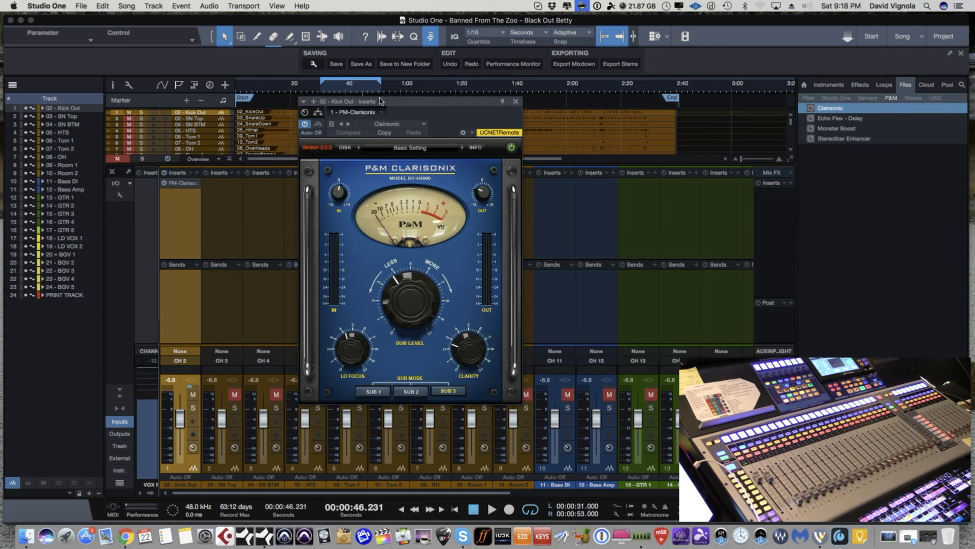
Load the Bass Drum 1 factory preset in the Clarisonix plug-in and play the loop
{"action": "left_click", "coordinate": [419, 148]}
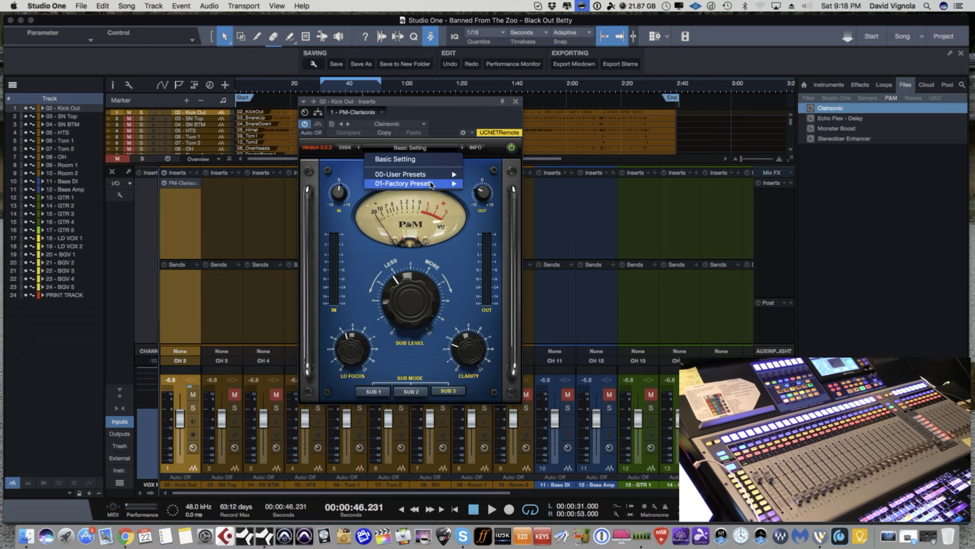
{"action": "mouse_move", "coordinate": [431, 184]}
{"action": "left_click", "coordinate": [480, 184]}
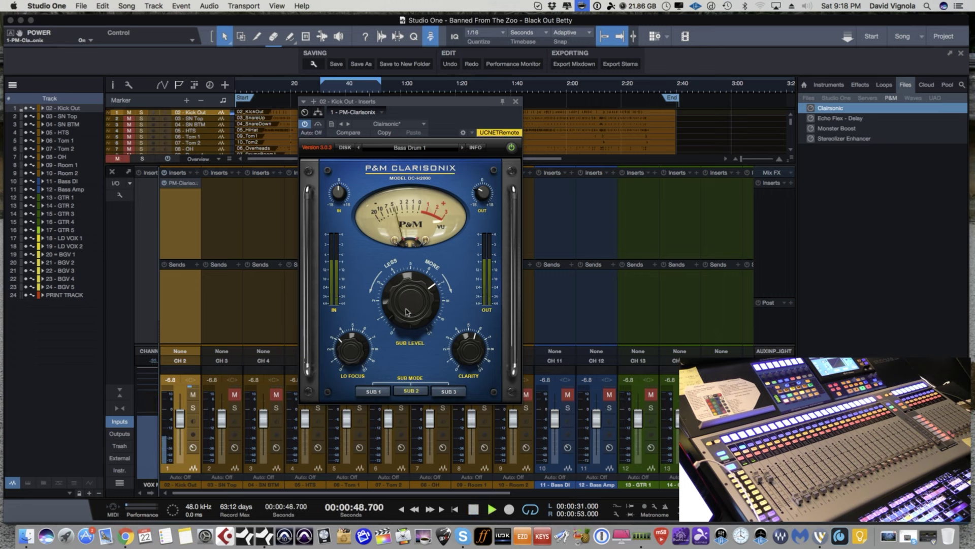
Raise the Clarisonix Lo Focus, set Sub Level to 7.75, reduce Clarity and switch the sub mode to SUB 3
{"action": "left_click_drag", "start_coordinate": [344, 350], "coordinate": [405, 299]}
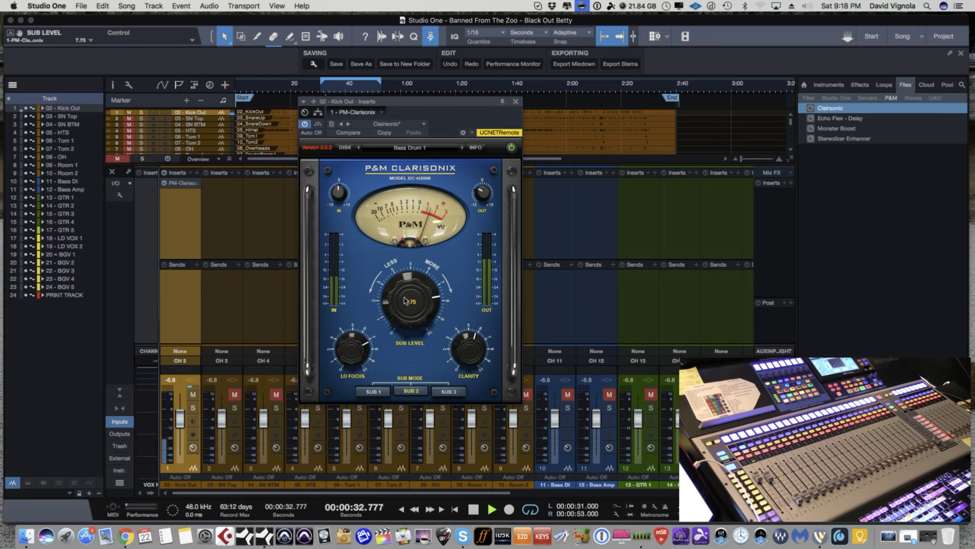
{"action": "left_click_drag", "start_coordinate": [465, 350], "coordinate": [459, 362]}
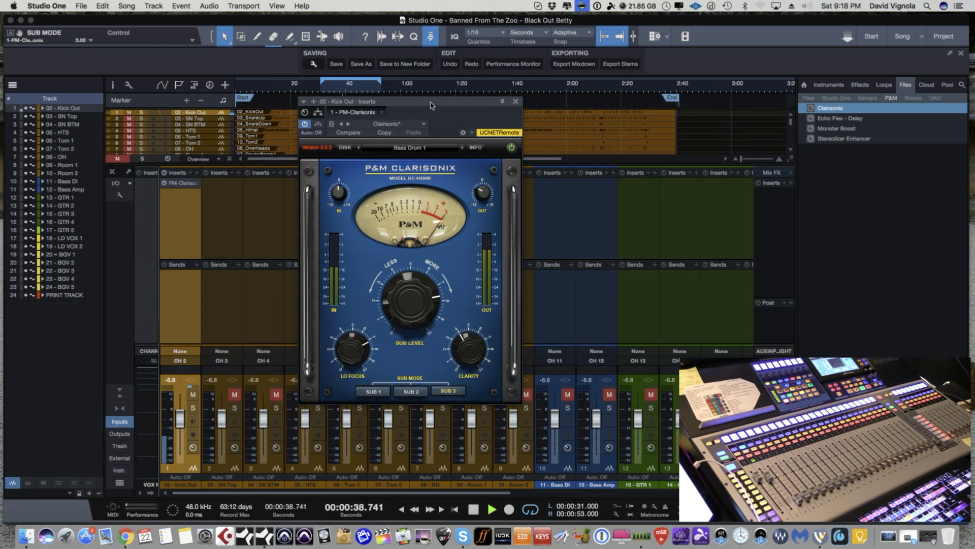
{"action": "left_click_drag", "start_coordinate": [435, 125], "coordinate": [441, 124]}
Lower the Clarisonix output to about -10.6 dB, raise Lo Focus slightly and set Sub Level to 8.35
{"action": "mouse_move", "coordinate": [484, 196]}
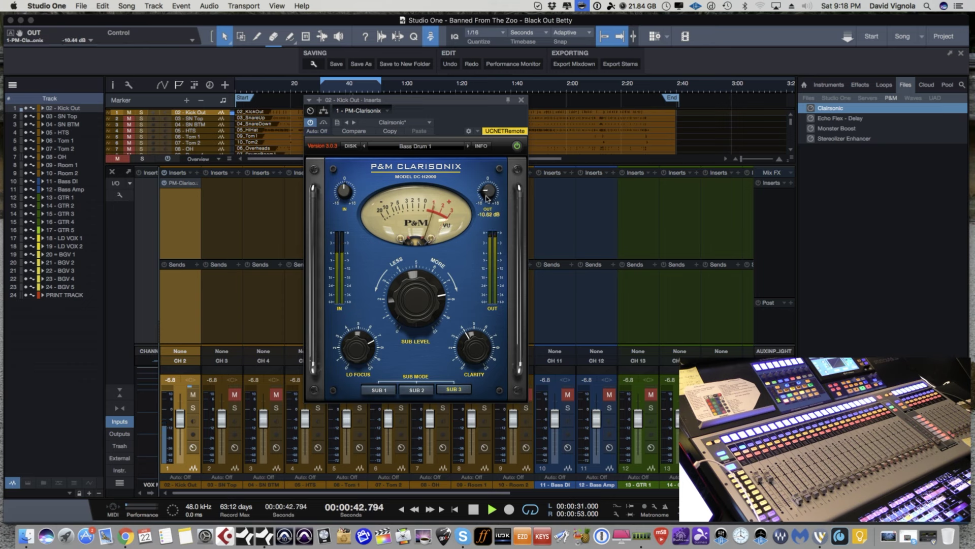
{"action": "mouse_move", "coordinate": [354, 345]}
{"action": "scroll", "coordinate": [400, 302], "scroll_direction": "up", "scroll_amount": 3}
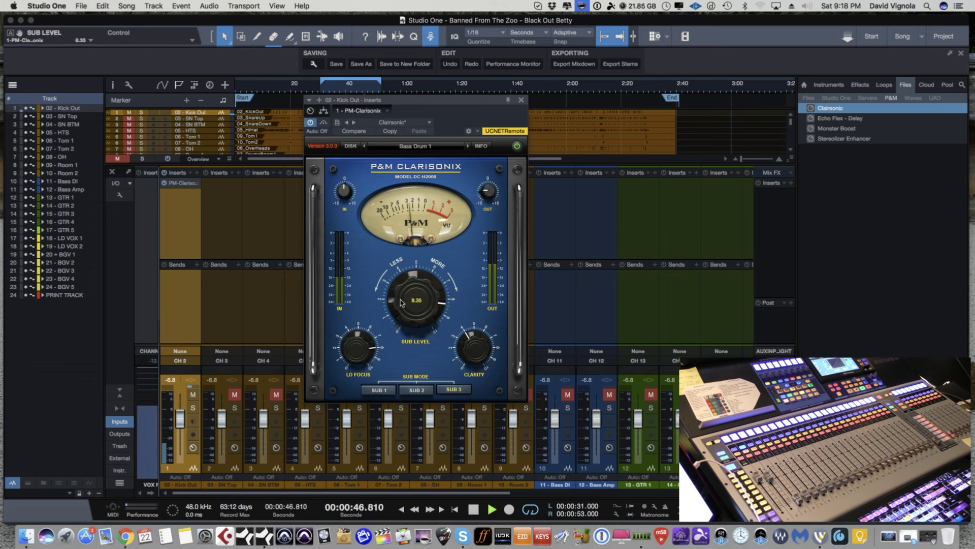
Stop playback and set the Clarisonix Sub Level to 7.00
{"action": "scroll", "coordinate": [401, 302], "scroll_direction": "down", "scroll_amount": 2}
{"action": "key", "text": "space"}
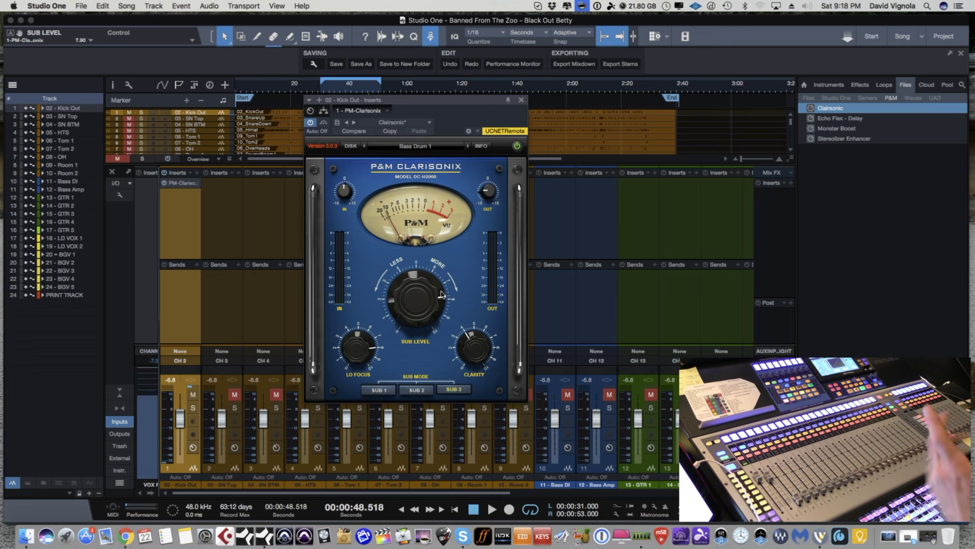
{"action": "scroll", "coordinate": [413, 295], "scroll_direction": "down", "scroll_amount": 4}
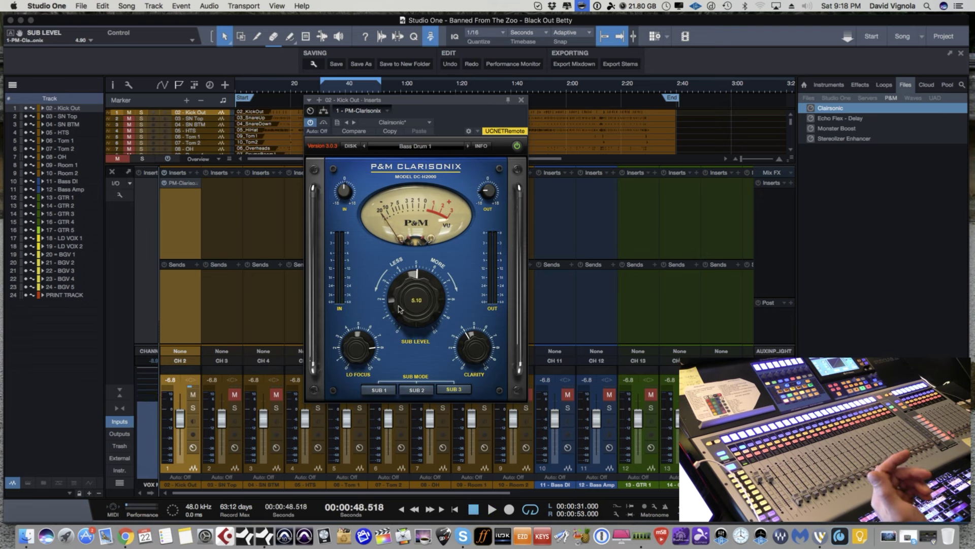
{"action": "scroll", "coordinate": [400, 297], "scroll_direction": "up", "scroll_amount": 1}
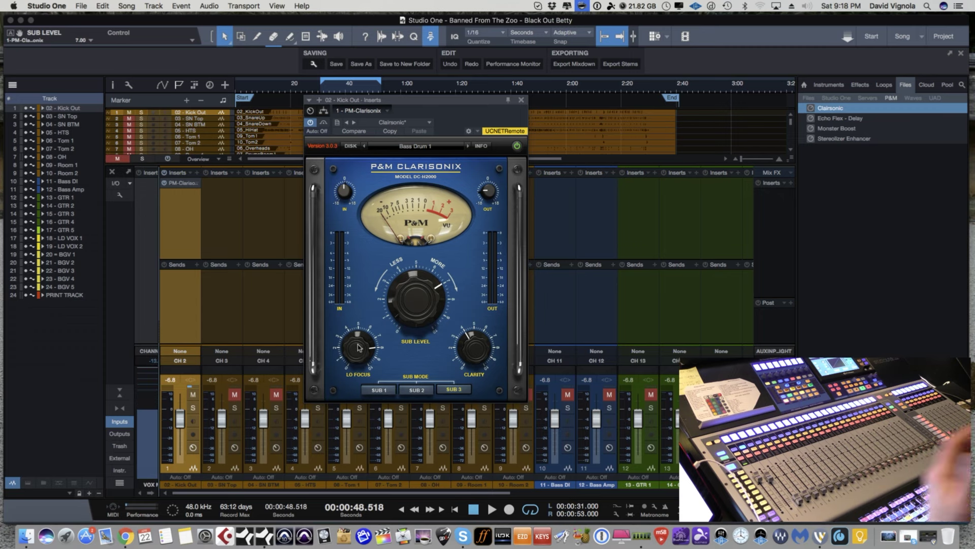
Vary the Clarisonix Lo Focus and Clarity amounts and step through SUB 1 and SUB 2 back to SUB 3
{"action": "left_click_drag", "start_coordinate": [359, 348], "coordinate": [353, 369]}
{"action": "scroll", "coordinate": [354, 357], "scroll_direction": "up", "scroll_amount": 4}
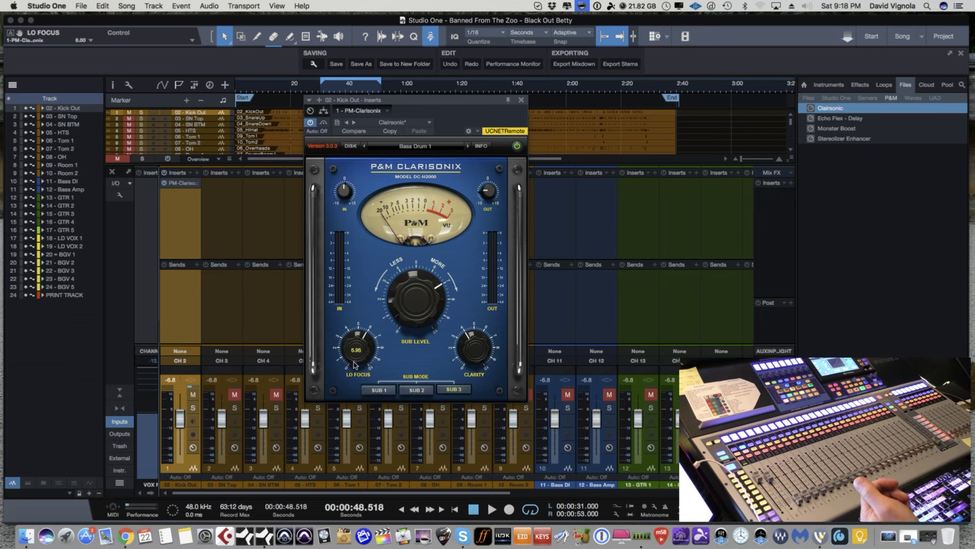
{"action": "scroll", "coordinate": [470, 357], "scroll_direction": "up", "scroll_amount": 3}
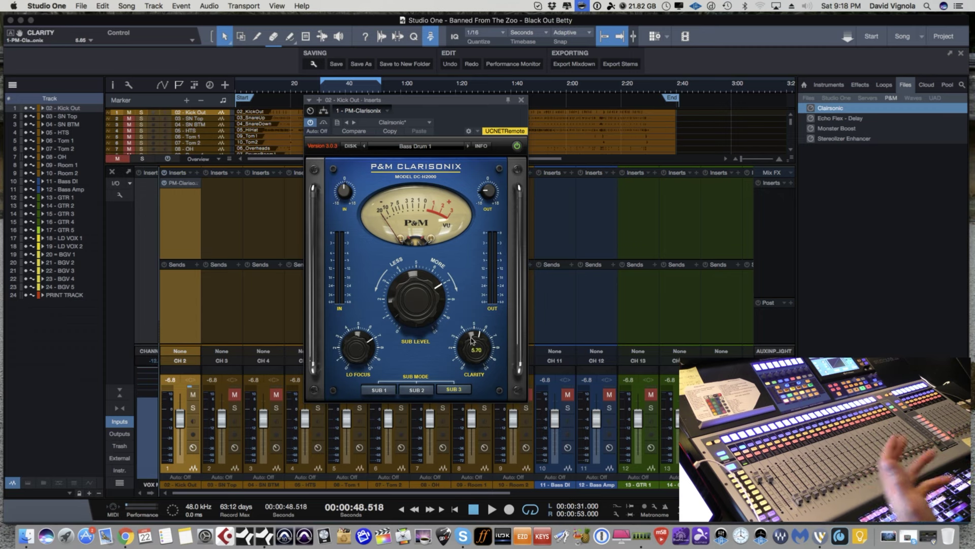
{"action": "left_click", "coordinate": [383, 390]}
{"action": "left_click", "coordinate": [416, 390]}
{"action": "left_click", "coordinate": [453, 389]}
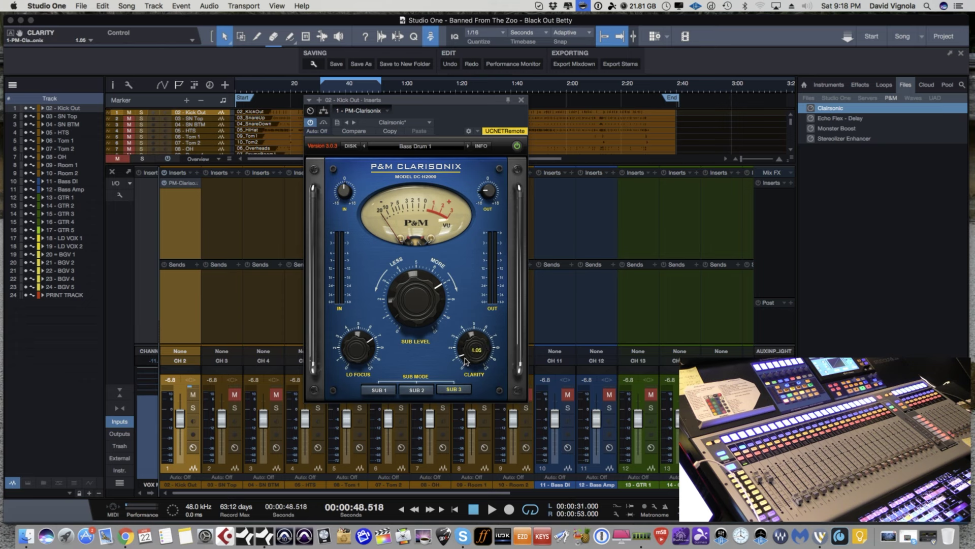
Readjust the Clarisonix controls during loop playback, bringing Lo Focus to about 5.9
{"action": "scroll", "coordinate": [423, 304], "scroll_direction": "up", "scroll_amount": 3}
{"action": "scroll", "coordinate": [422, 304], "scroll_direction": "up", "scroll_amount": 3}
{"action": "scroll", "coordinate": [427, 276], "scroll_direction": "down", "scroll_amount": 3}
{"action": "scroll", "coordinate": [360, 333], "scroll_direction": "up", "scroll_amount": 3}
{"action": "scroll", "coordinate": [361, 333], "scroll_direction": "down", "scroll_amount": 3}
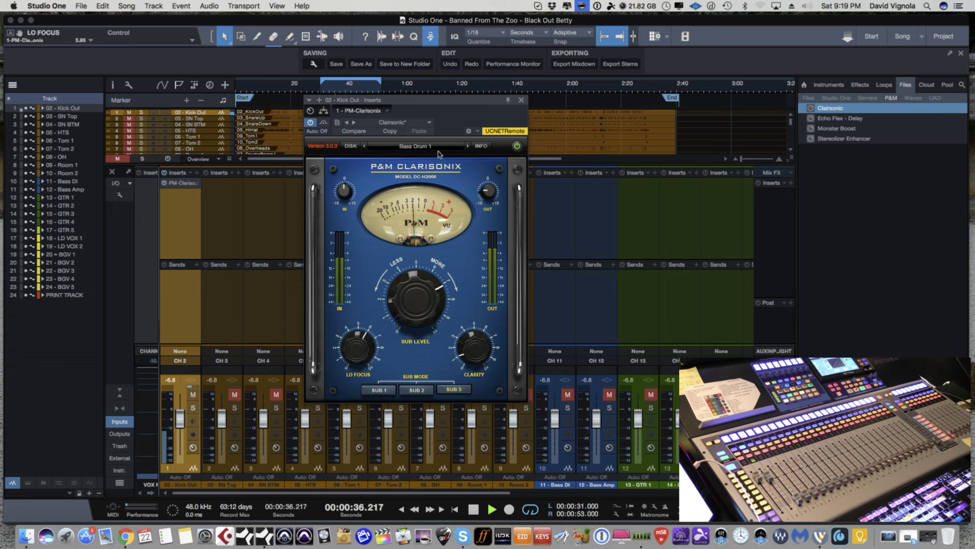
Close the Clarisonix editor and remove the plug-in from the Kick Out inserts
{"action": "left_click", "coordinate": [522, 100]}
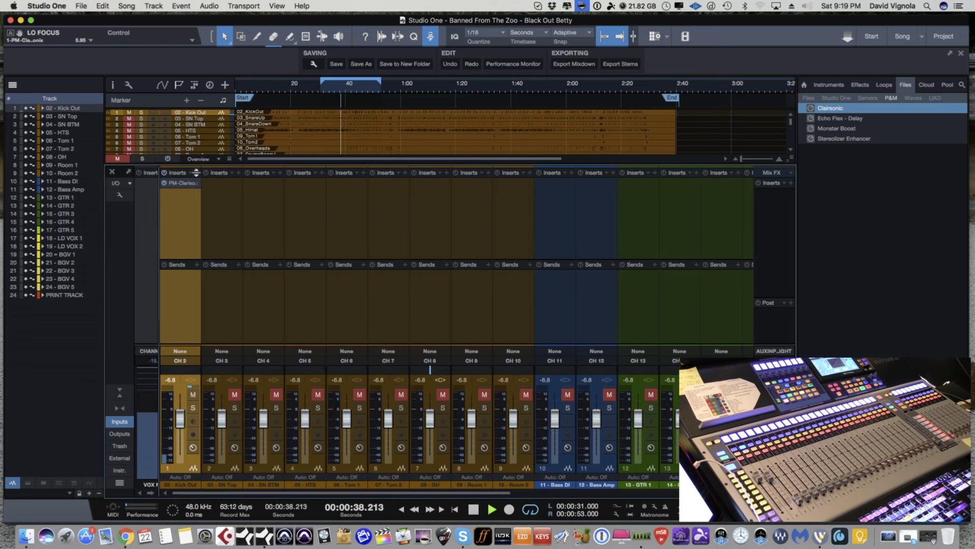
{"action": "right_click", "coordinate": [195, 184]}
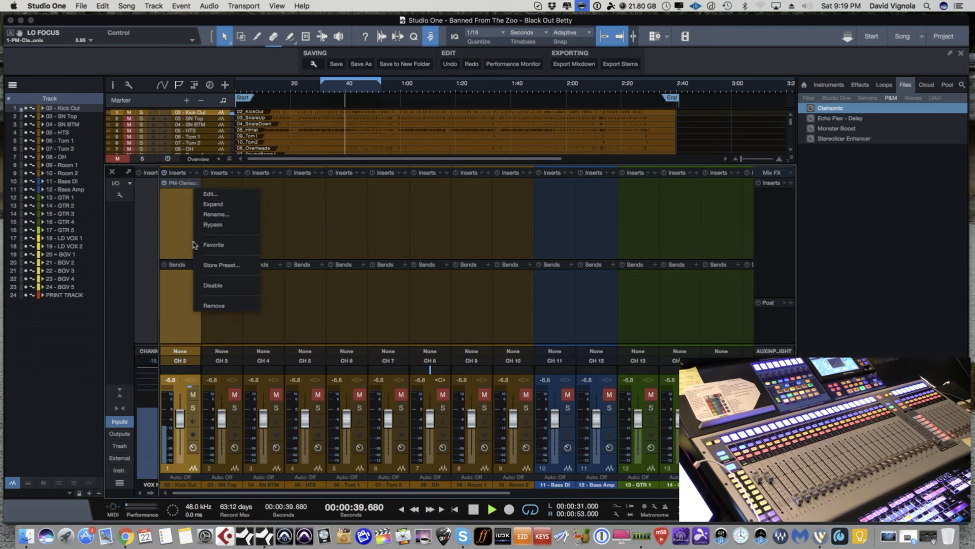
{"action": "left_click", "coordinate": [211, 305]}
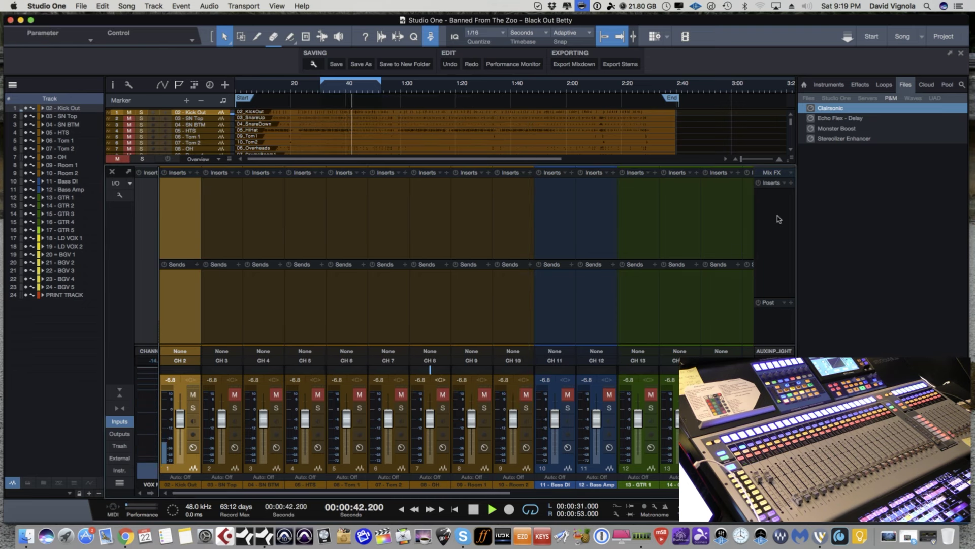
Show the browser's effects, collapse the PreSonus folder and look over the list of plug-in vendors
{"action": "left_click", "coordinate": [858, 85]}
{"action": "scroll", "coordinate": [830, 182], "scroll_direction": "up", "scroll_amount": 15}
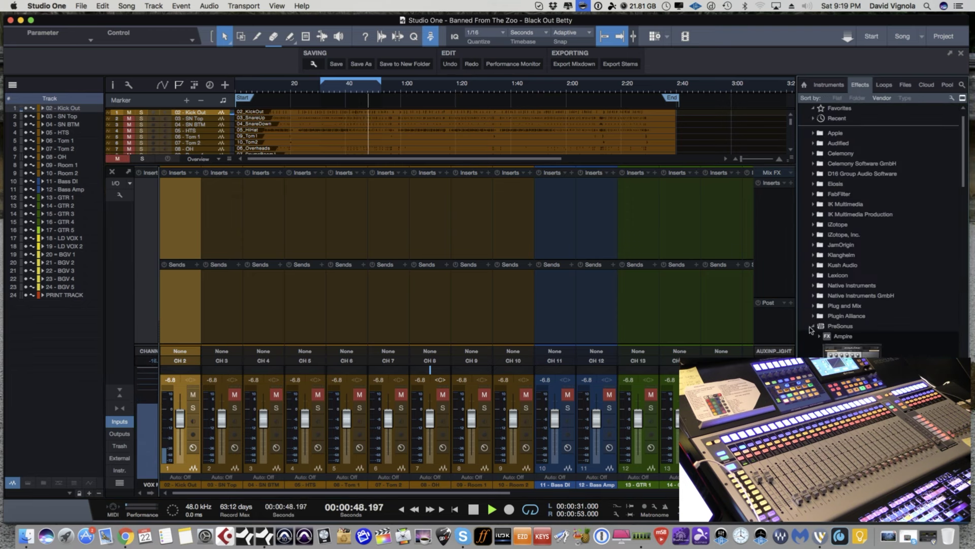
{"action": "left_click", "coordinate": [814, 327]}
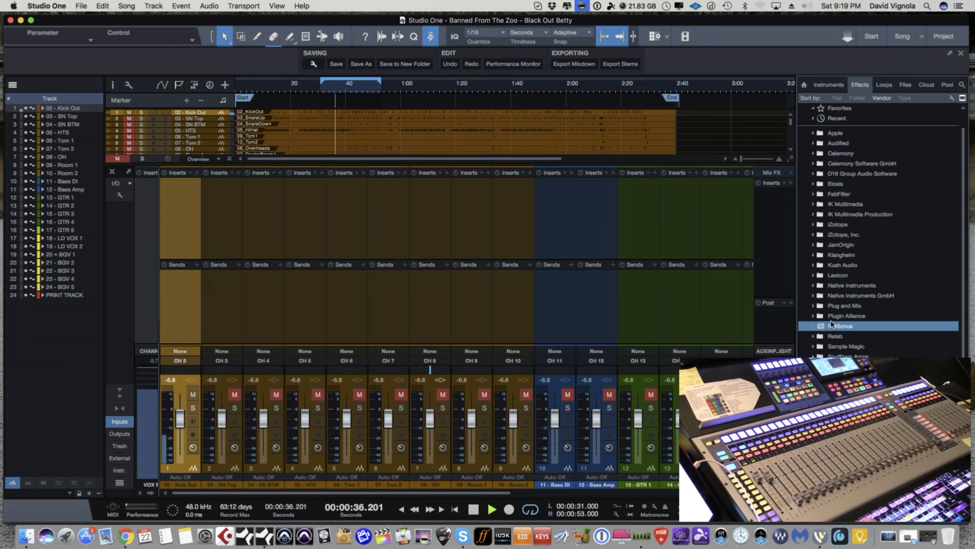
{"action": "scroll", "coordinate": [855, 330], "scroll_direction": "down", "scroll_amount": 2}
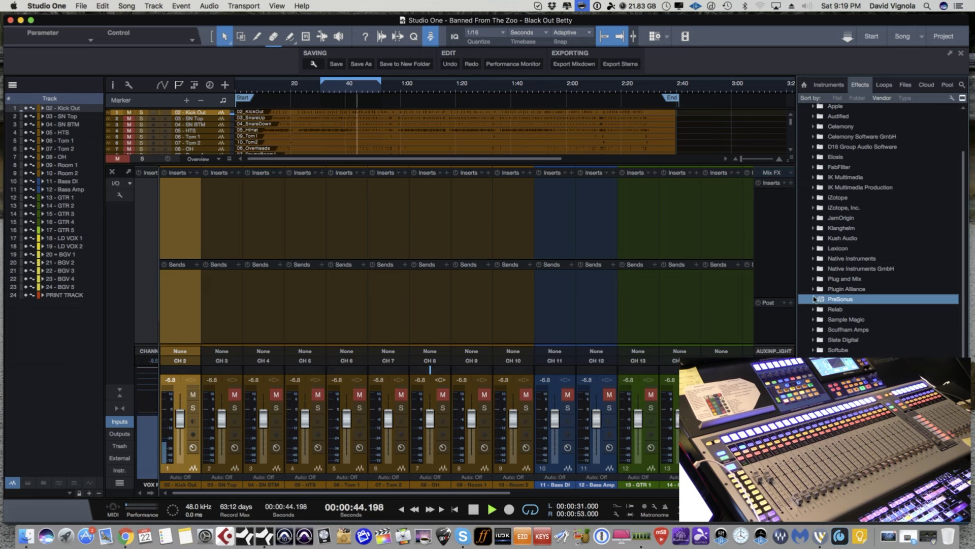
Expand the PreSonus folder and look through its stock effects for one suited to the kick
{"action": "left_click", "coordinate": [814, 299]}
{"action": "scroll", "coordinate": [845, 325], "scroll_direction": "down", "scroll_amount": 5}
{"action": "scroll", "coordinate": [846, 334], "scroll_direction": "down", "scroll_amount": 10}
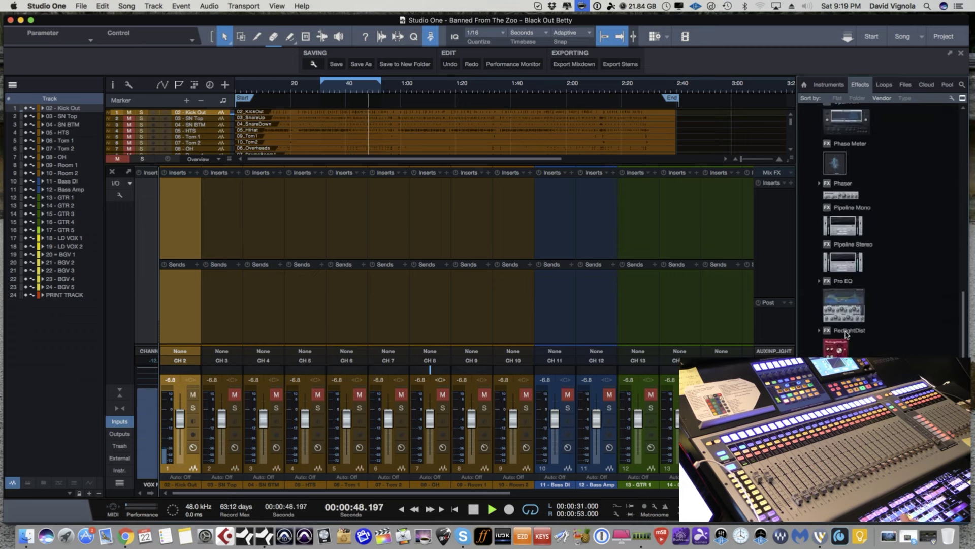
{"action": "scroll", "coordinate": [846, 334], "scroll_direction": "down", "scroll_amount": 3}
{"action": "scroll", "coordinate": [845, 351], "scroll_direction": "down", "scroll_amount": 3}
{"action": "scroll", "coordinate": [851, 315], "scroll_direction": "up", "scroll_amount": 5}
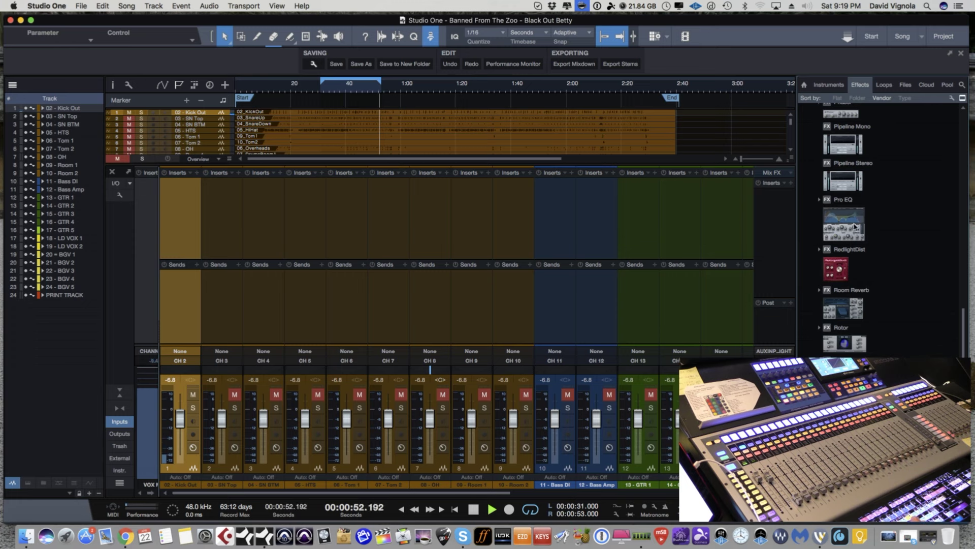
{"action": "scroll", "coordinate": [866, 294], "scroll_direction": "down", "scroll_amount": 4}
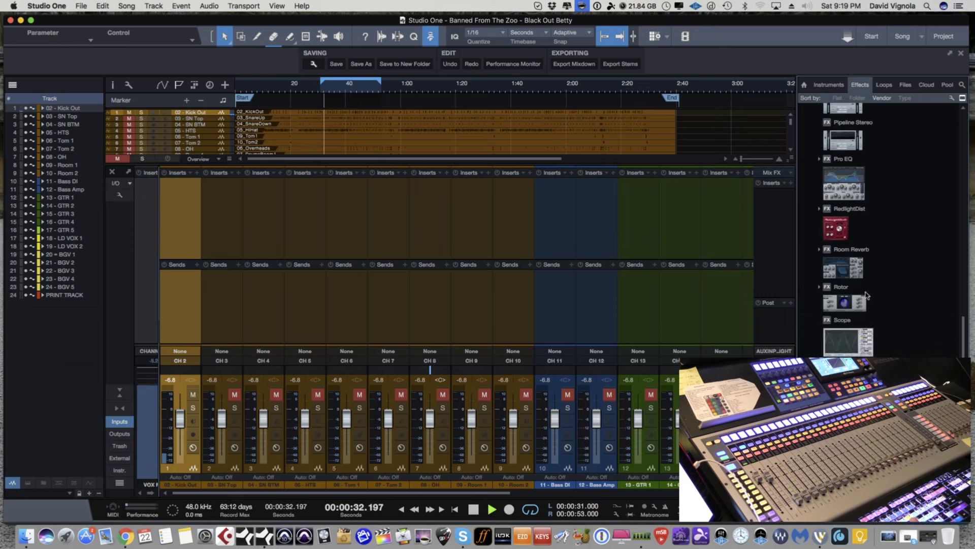
{"action": "scroll", "coordinate": [847, 312], "scroll_direction": "up", "scroll_amount": 10}
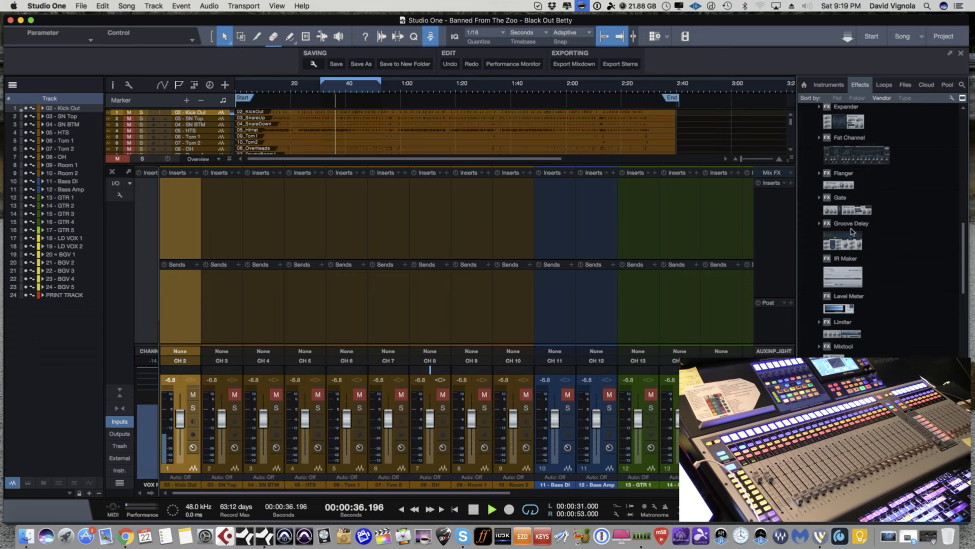
{"action": "scroll", "coordinate": [845, 273], "scroll_direction": "up", "scroll_amount": 6}
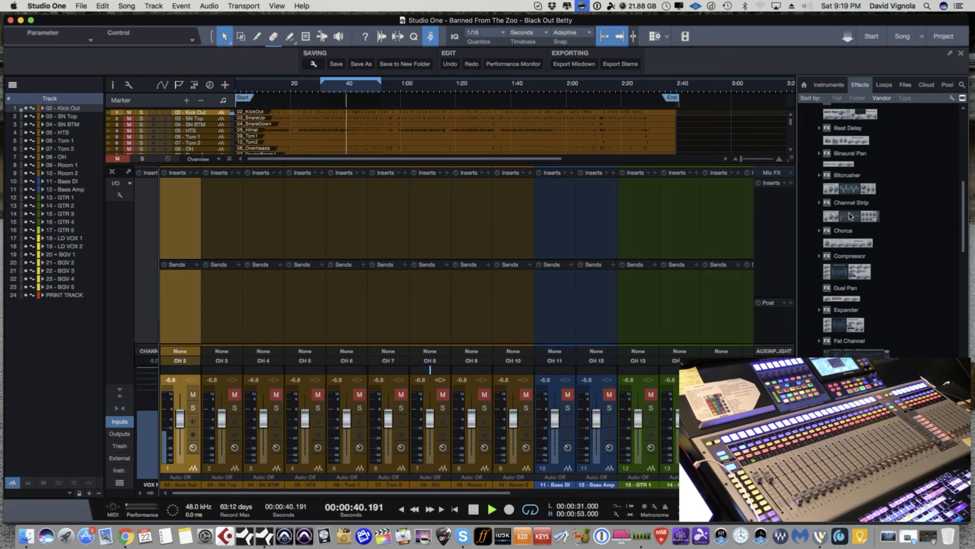
Insert the PreSonus Channel Strip on Kick Out and reposition its editor window
{"action": "left_click", "coordinate": [851, 216]}
{"action": "left_click", "coordinate": [851, 215]}
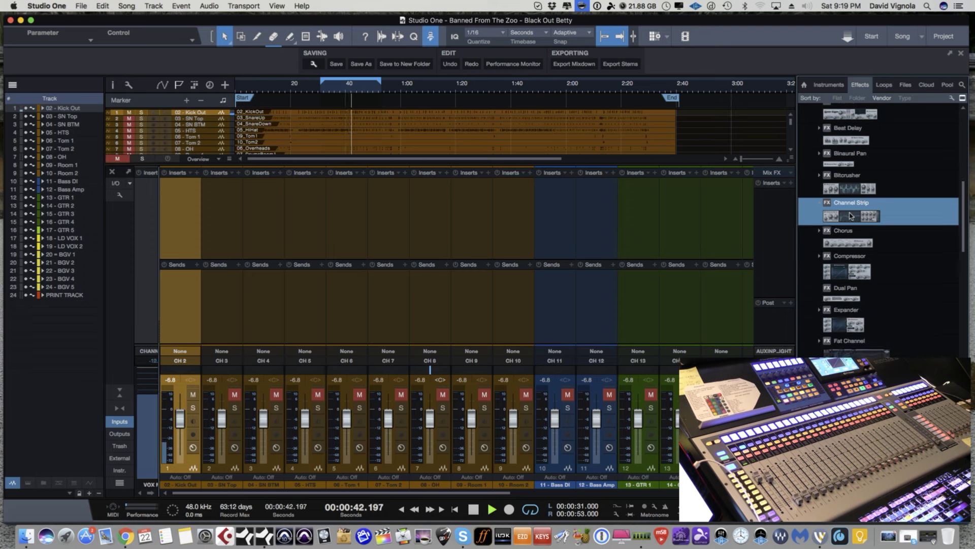
{"action": "left_click_drag", "start_coordinate": [819, 216], "coordinate": [183, 196]}
{"action": "left_click_drag", "start_coordinate": [428, 104], "coordinate": [402, 106]}
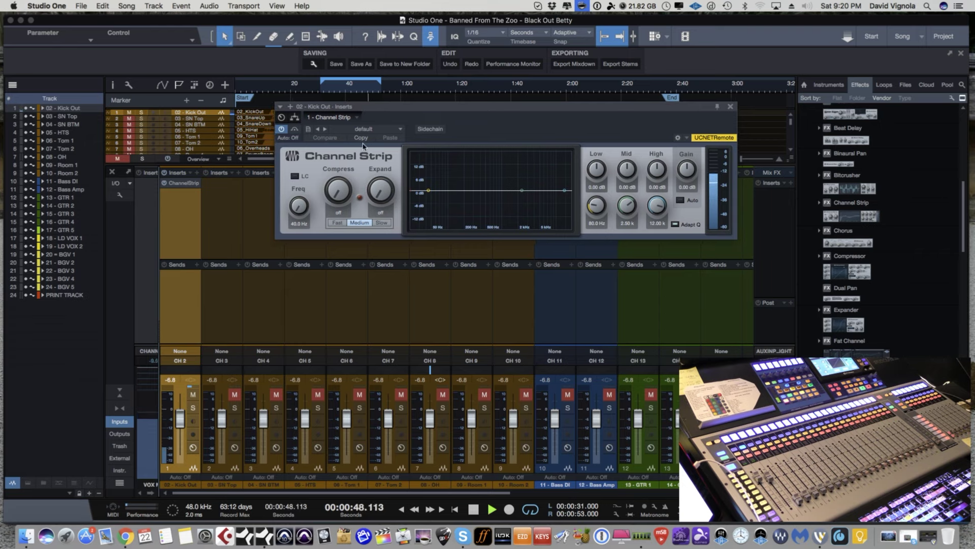
Load the Channel Strip's BD - PopRock drum preset, cut High to -2.47 dB and boost Low to about 10.6 dB at 125 Hz
{"action": "left_click", "coordinate": [400, 132]}
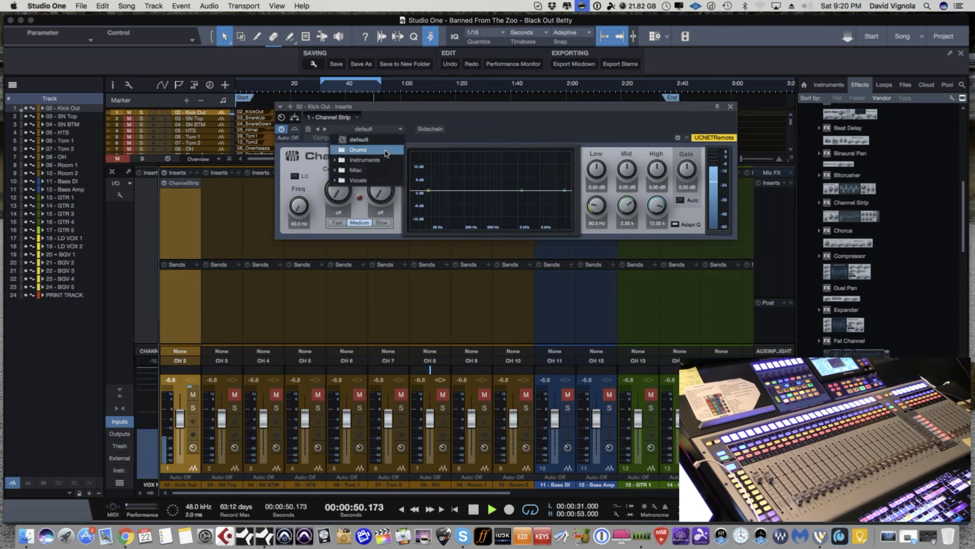
{"action": "left_click", "coordinate": [336, 150]}
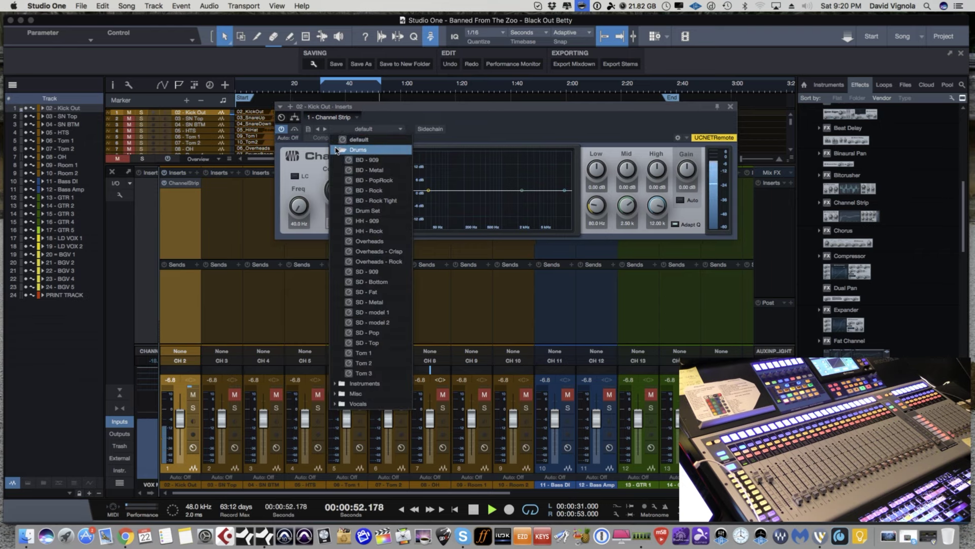
{"action": "left_click", "coordinate": [371, 180]}
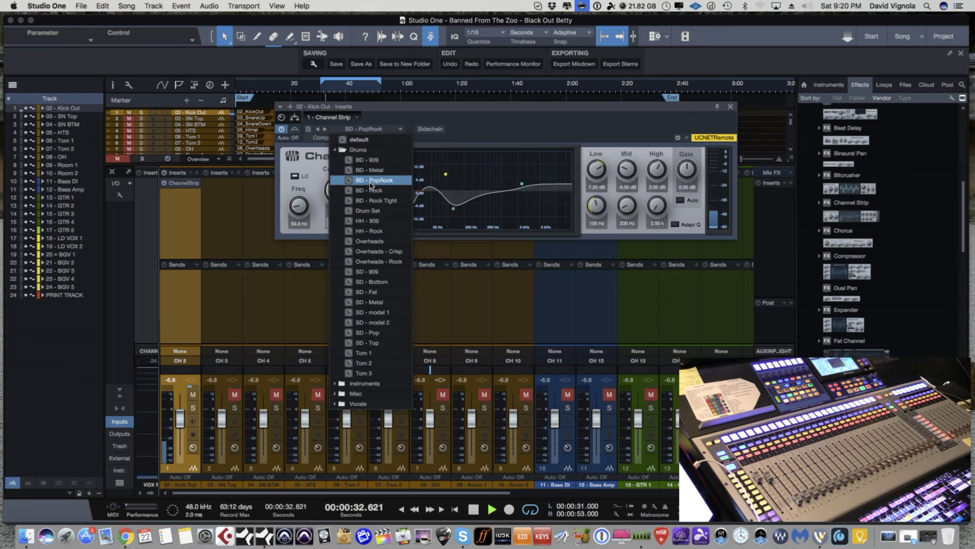
{"action": "left_click", "coordinate": [476, 127]}
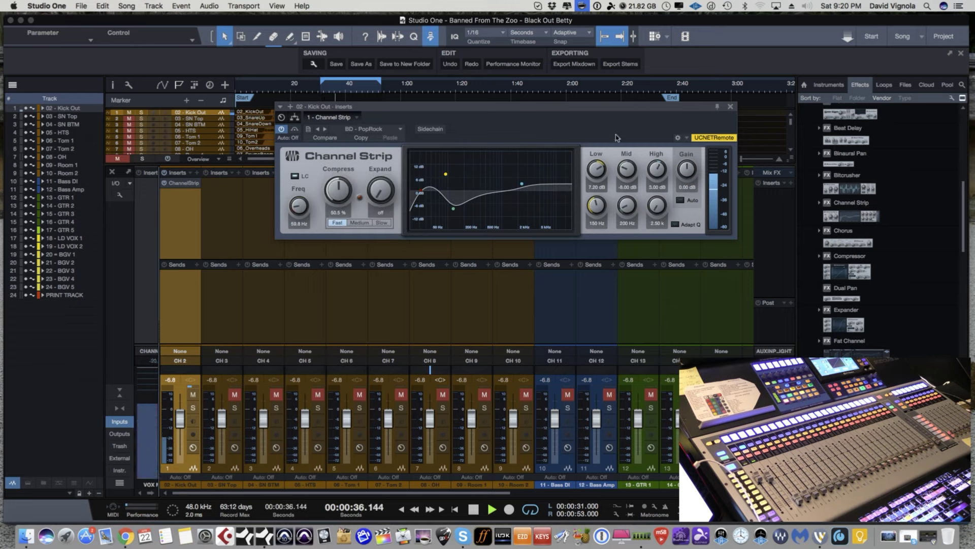
{"action": "left_click_drag", "start_coordinate": [522, 183], "coordinate": [521, 198]}
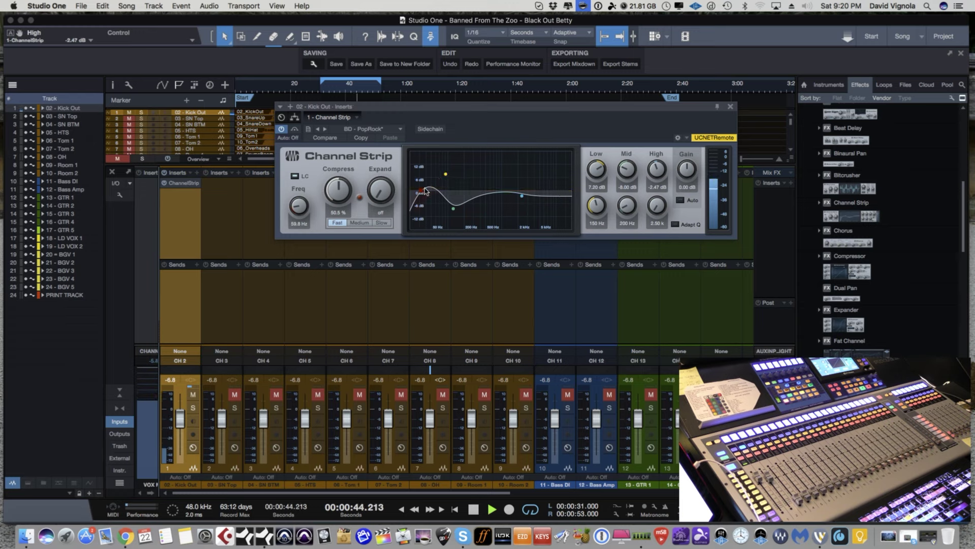
{"action": "left_click_drag", "start_coordinate": [428, 188], "coordinate": [439, 171]}
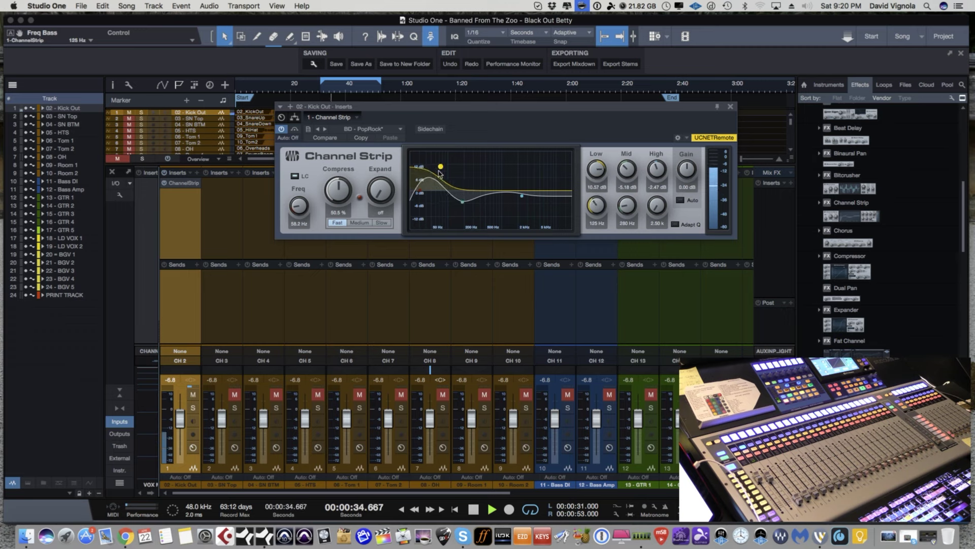
Switch the Channel Strip to the BD - Rock drum preset
{"action": "left_click", "coordinate": [398, 129]}
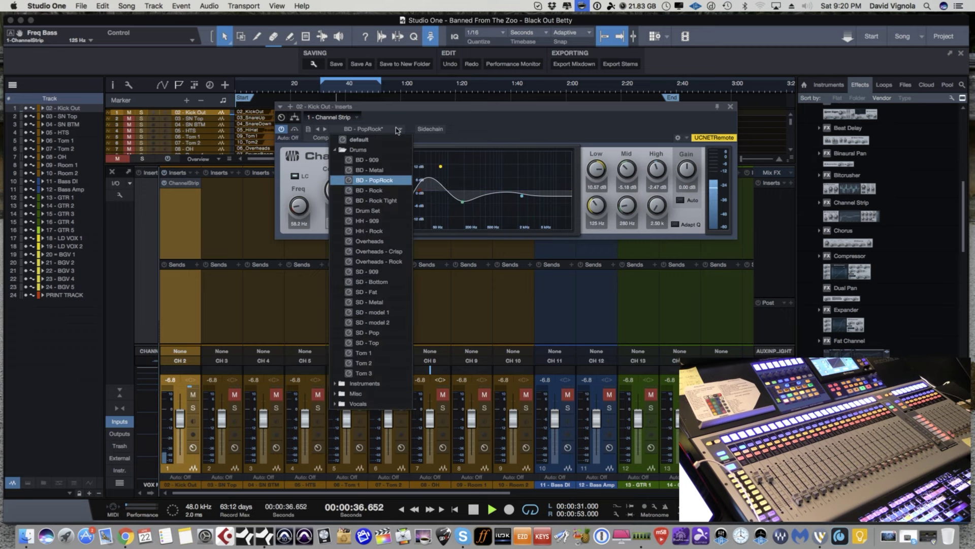
{"action": "left_click", "coordinate": [378, 191]}
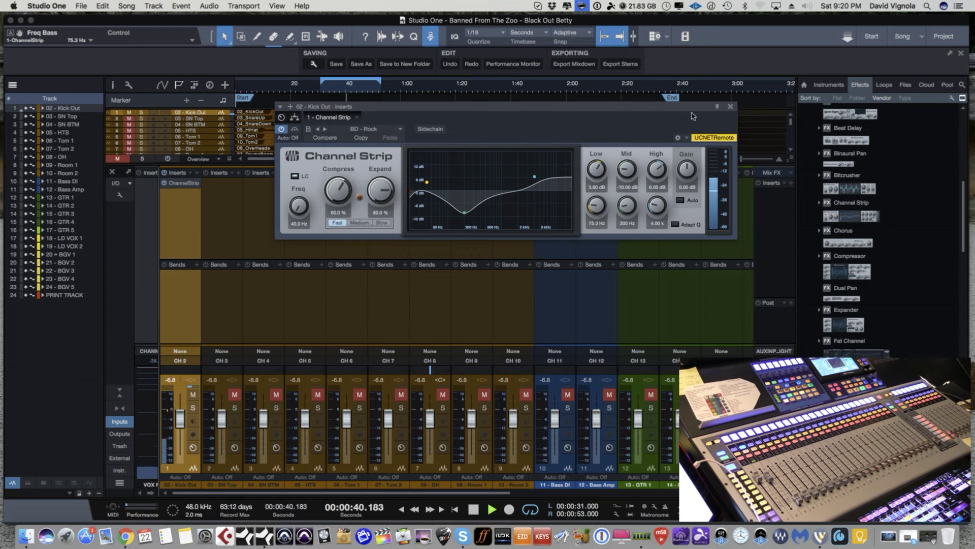
Close the Channel Strip editor and remove the plug-in from the Kick Out inserts
{"action": "left_click", "coordinate": [732, 107]}
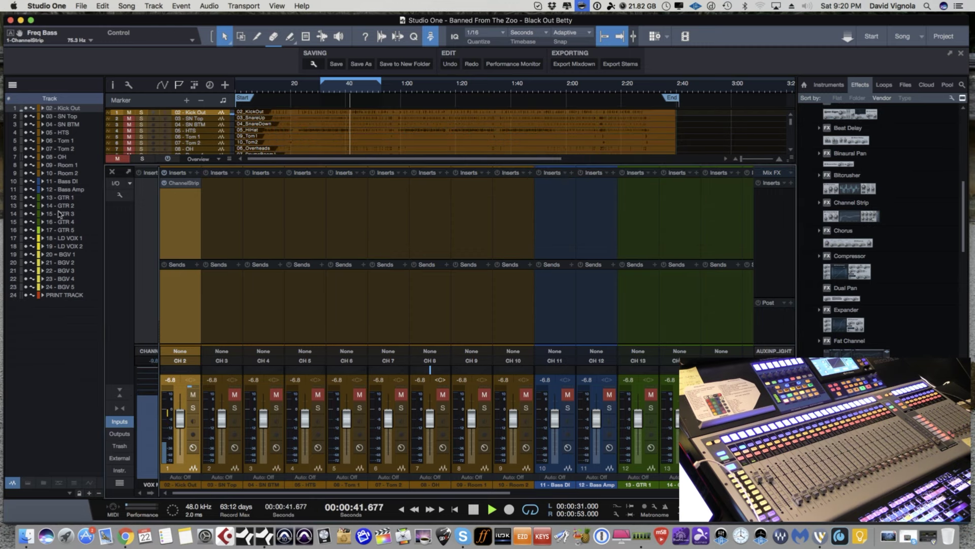
{"action": "left_click", "coordinate": [199, 184]}
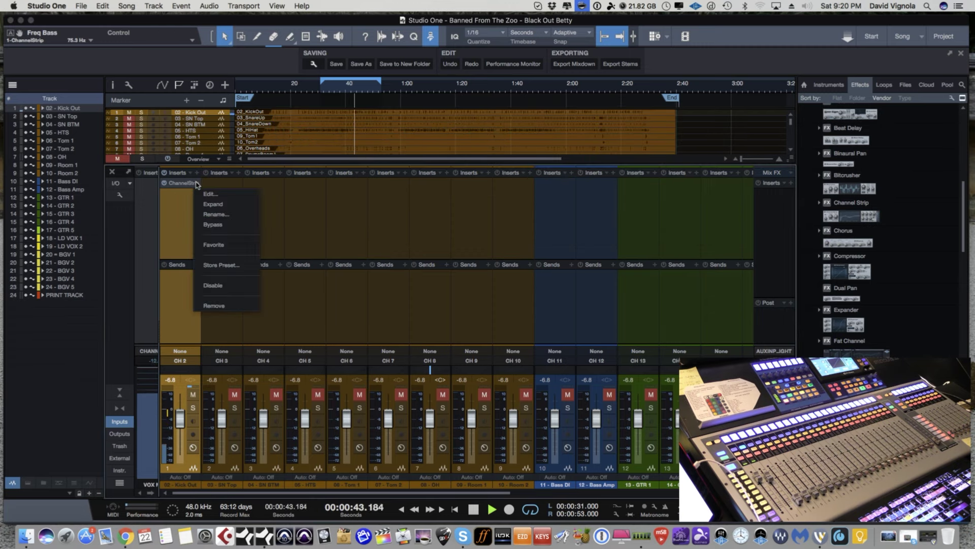
{"action": "left_click", "coordinate": [209, 305]}
Find the Steven Slate effects in the browser and insert Trigger 2 on the Kick Out channel
{"action": "scroll", "coordinate": [833, 193], "scroll_direction": "up", "scroll_amount": 5}
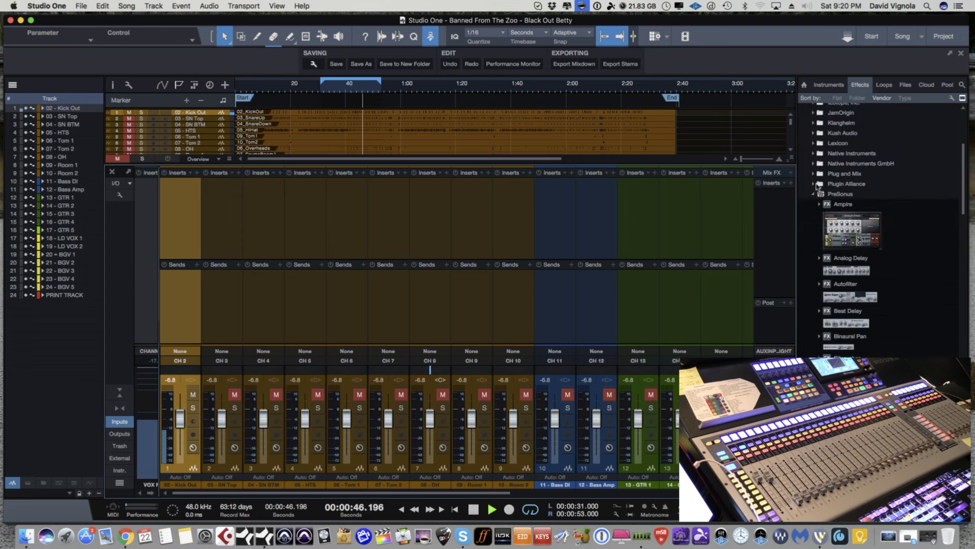
{"action": "left_click", "coordinate": [815, 195]}
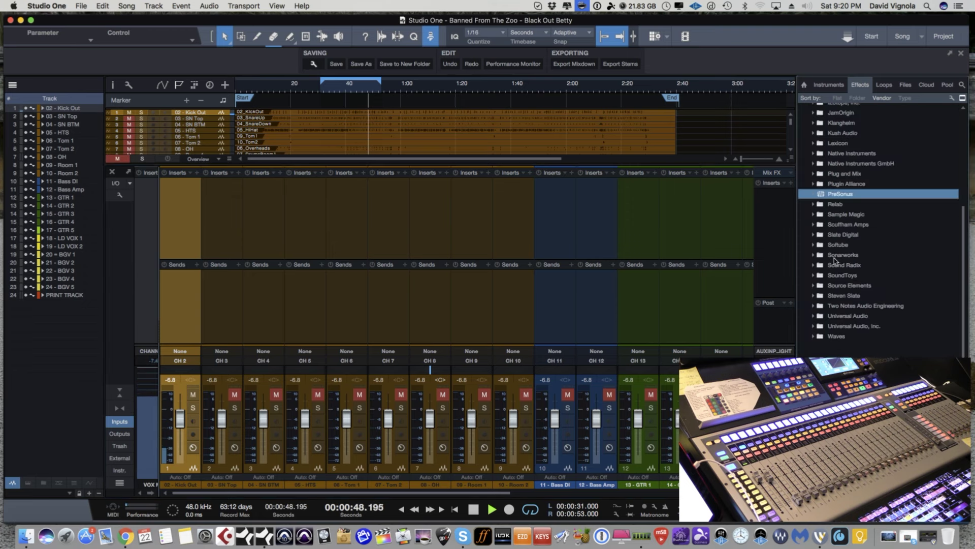
{"action": "left_click", "coordinate": [814, 235]}
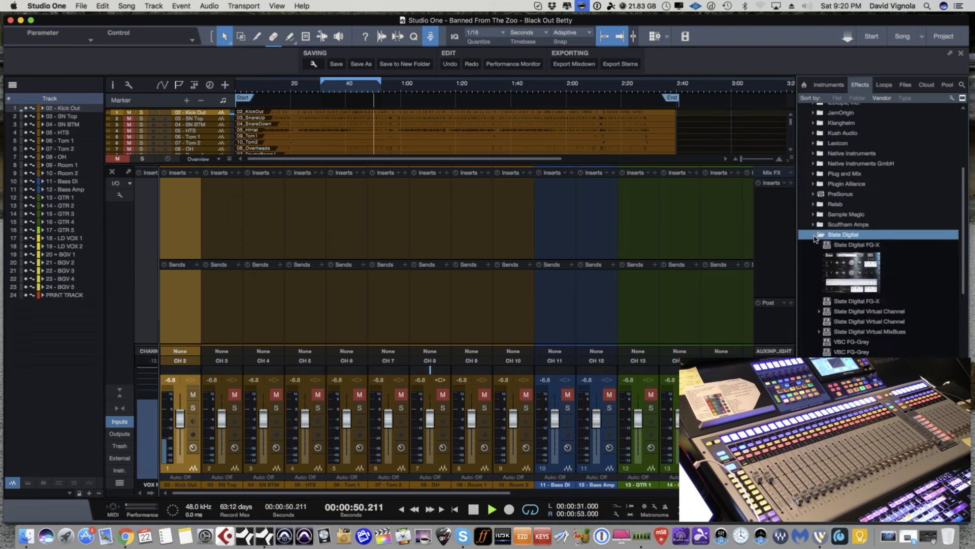
{"action": "left_click", "coordinate": [815, 235]}
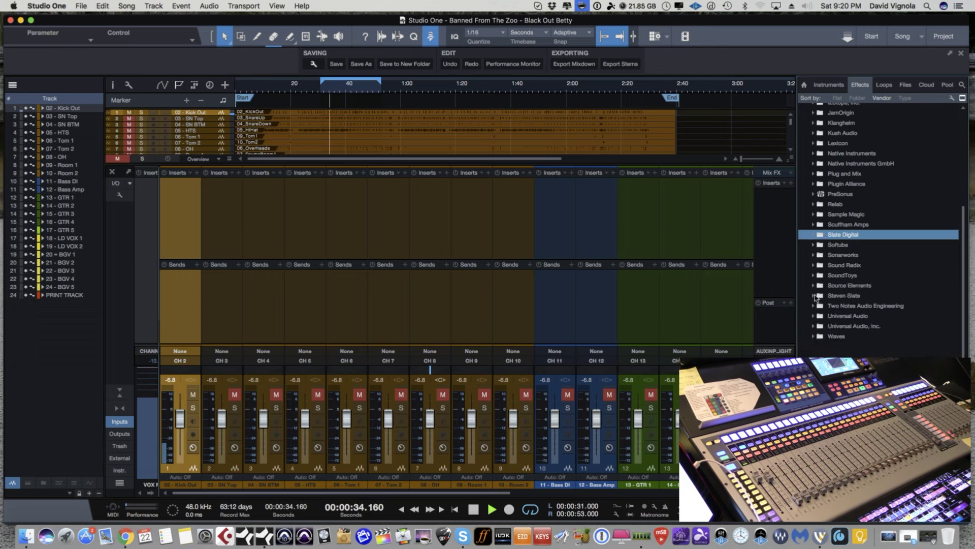
{"action": "left_click", "coordinate": [814, 297]}
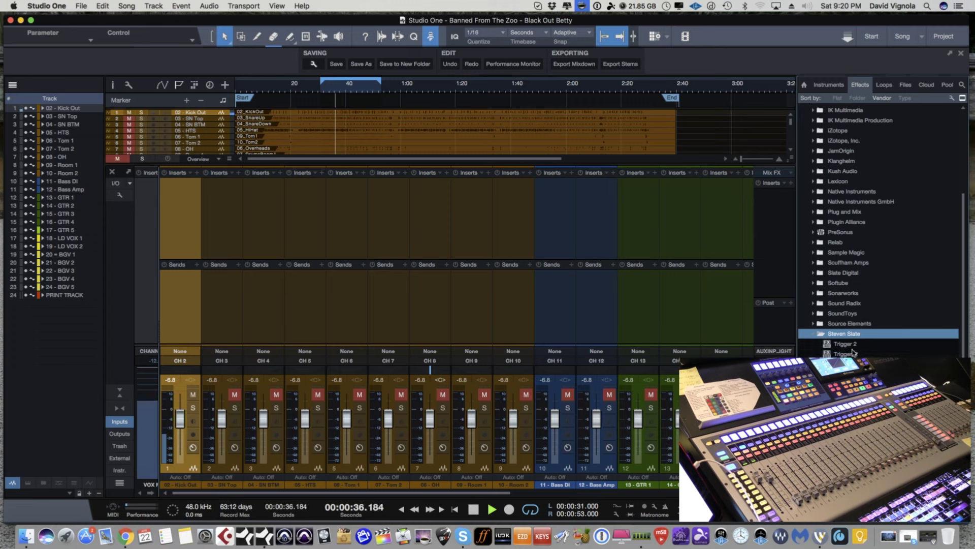
{"action": "left_click_drag", "start_coordinate": [843, 353], "coordinate": [173, 189]}
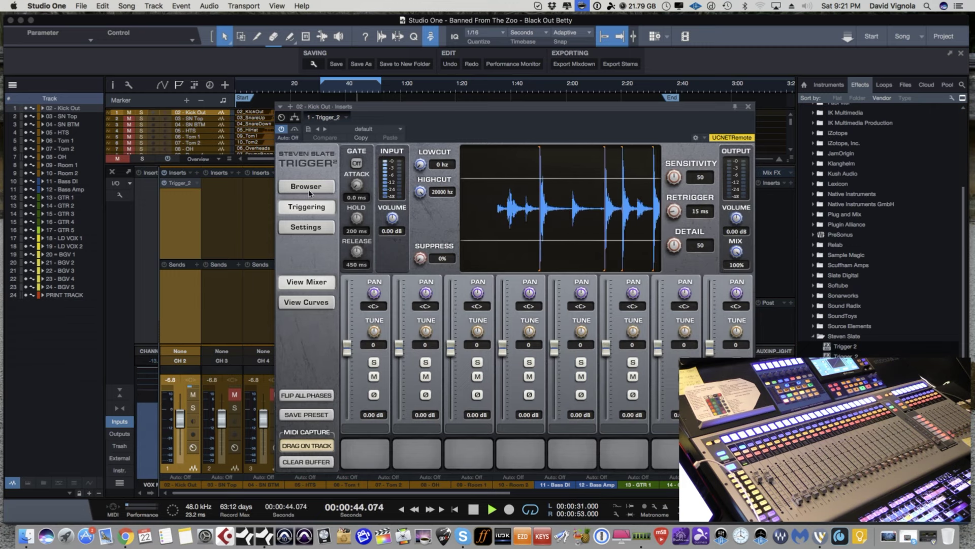
Load the Kick 5 Z3.tci sample from Trigger2 Kicks, Kick05, into Trigger 2's first sample slot
{"action": "left_click", "coordinate": [307, 186]}
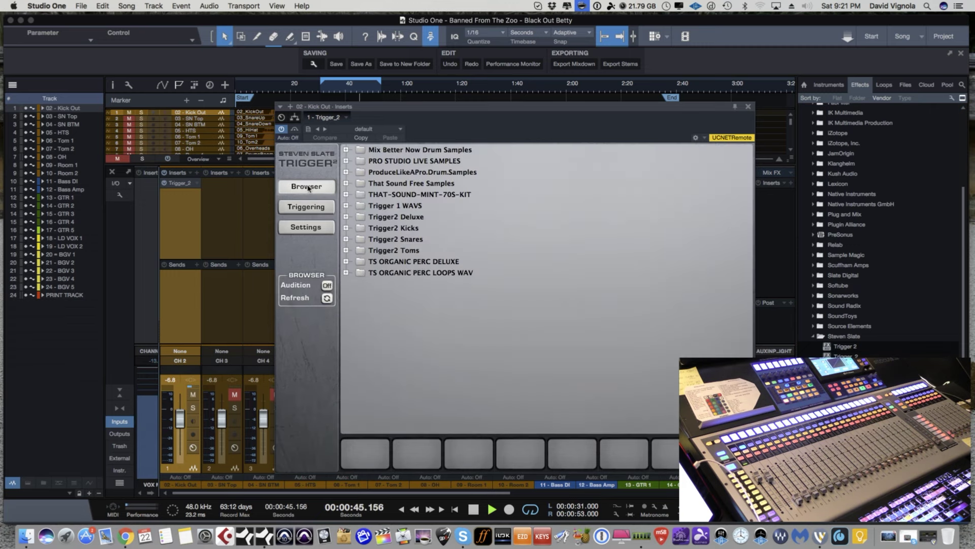
{"action": "left_click", "coordinate": [345, 228]}
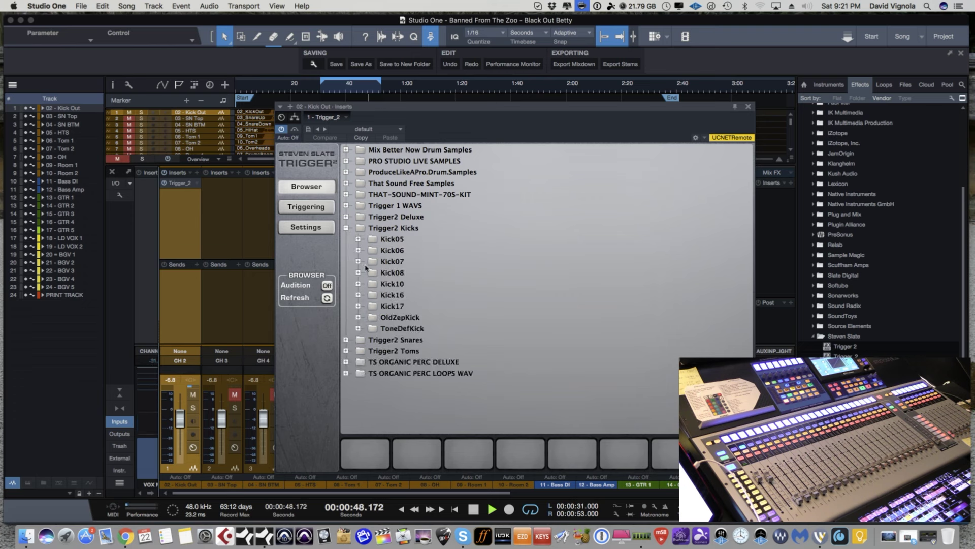
{"action": "left_click", "coordinate": [358, 239]}
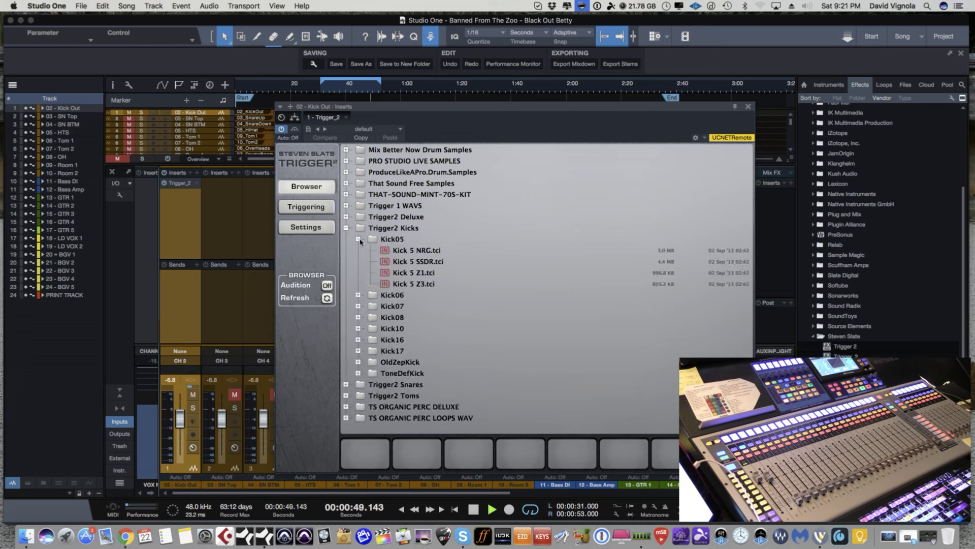
{"action": "left_click", "coordinate": [401, 283]}
{"action": "left_click", "coordinate": [366, 454]}
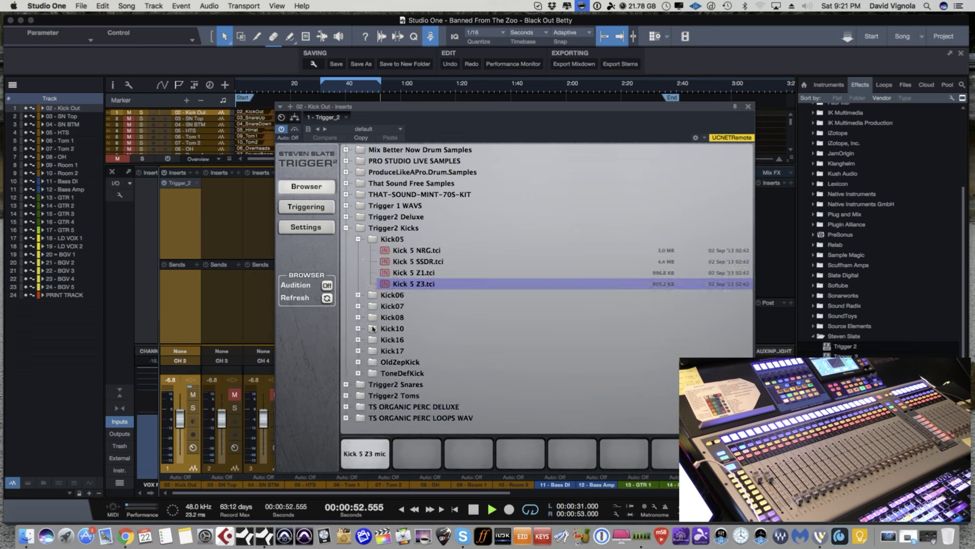
Set Trigger 2's Detail to 46, input volume to about -5 dB and output volume to 4.85 dB, and close its editor
{"action": "left_click", "coordinate": [307, 207]}
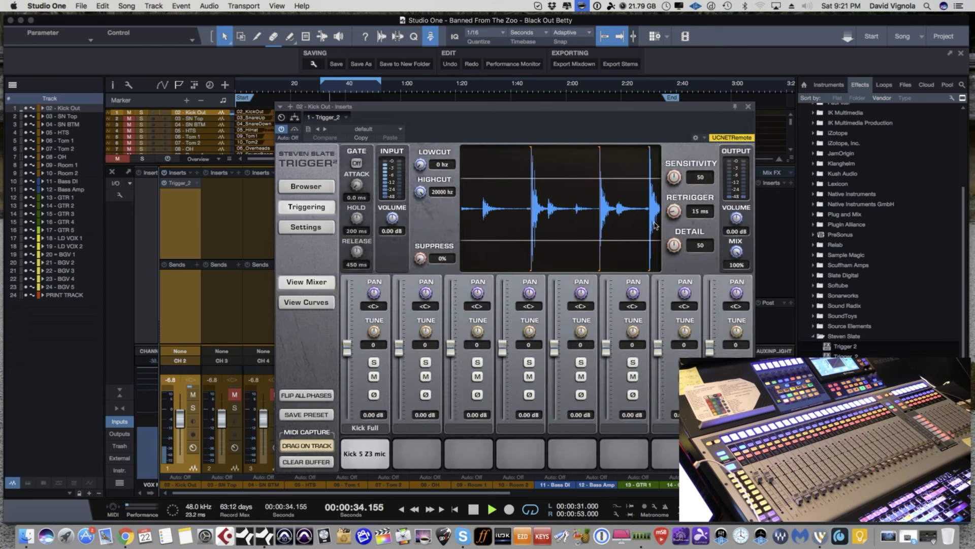
{"action": "left_click_drag", "start_coordinate": [674, 245], "coordinate": [672, 258]}
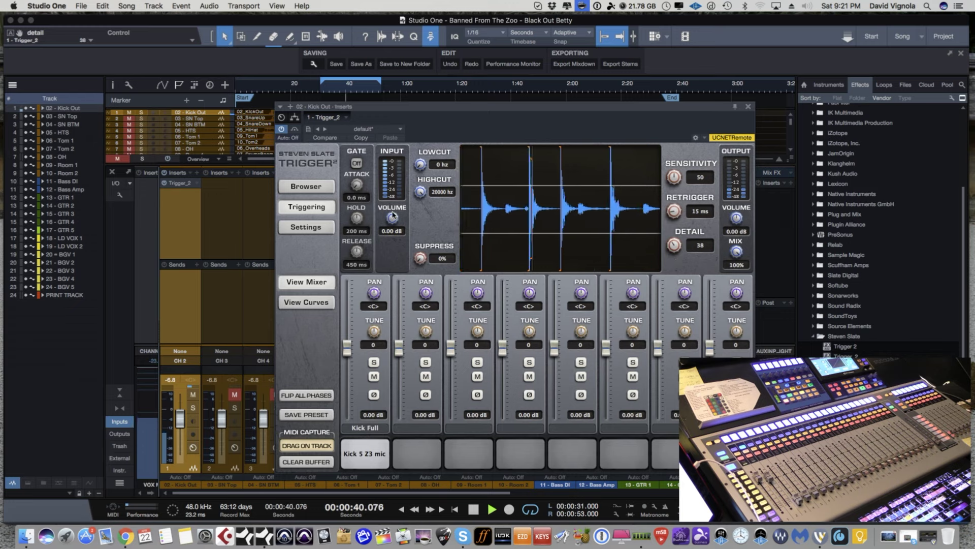
{"action": "left_click_drag", "start_coordinate": [391, 218], "coordinate": [388, 226]}
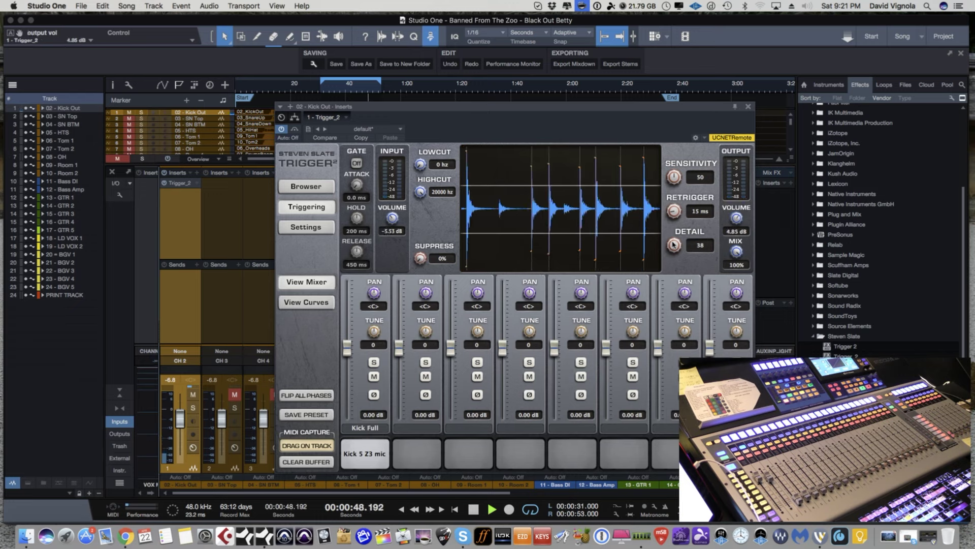
{"action": "left_click_drag", "start_coordinate": [674, 244], "coordinate": [675, 232]}
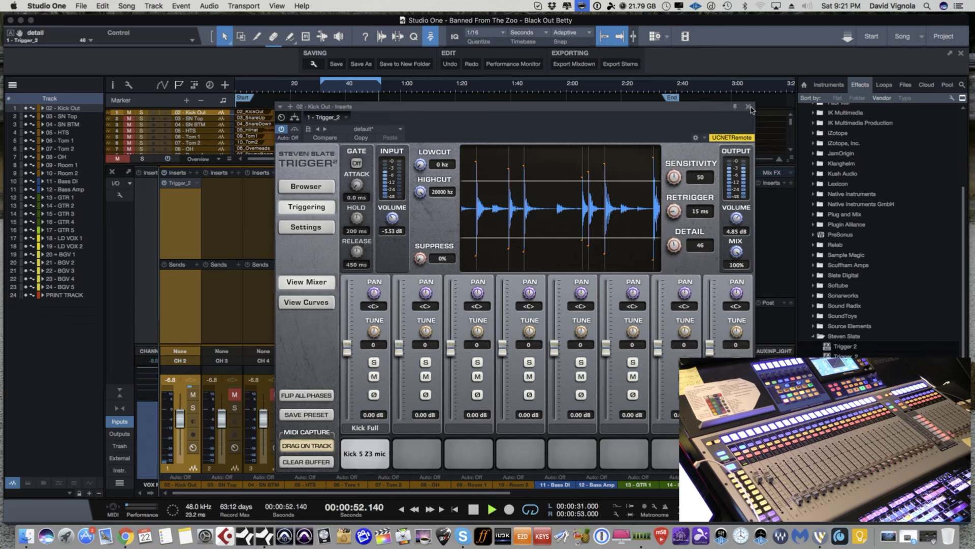
{"action": "left_click", "coordinate": [749, 107]}
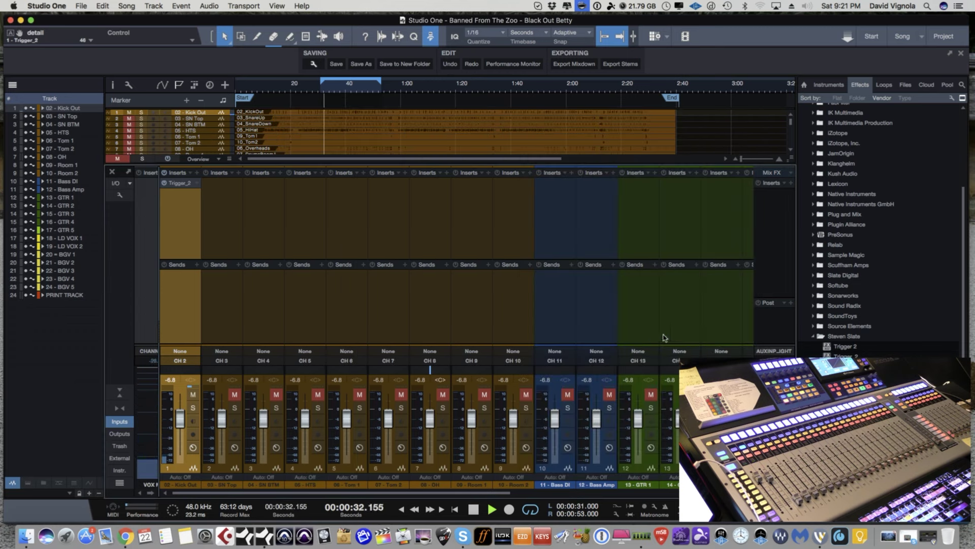
Insert P&M Clarisonix after Trigger 2 on Kick Out from the saved P&M files and reposition its window
{"action": "left_click", "coordinate": [813, 336]}
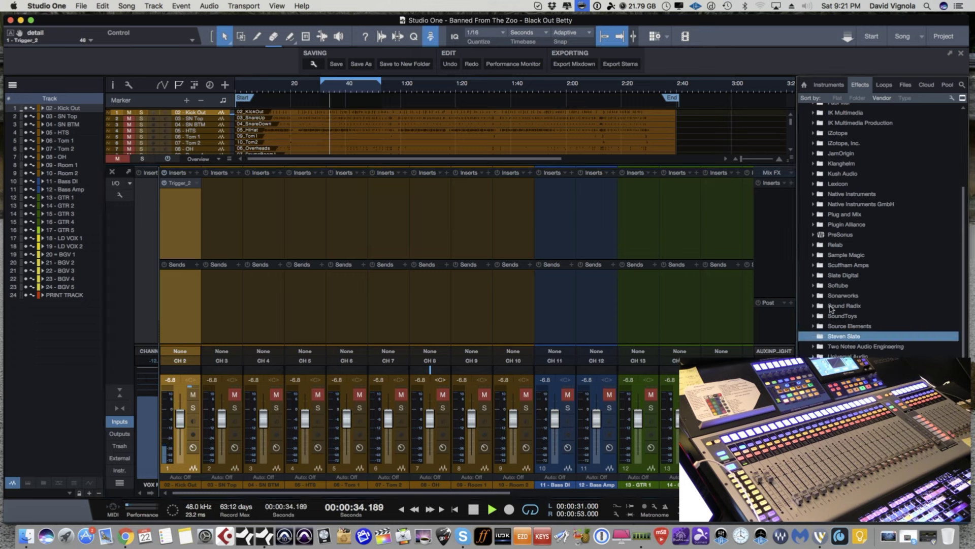
{"action": "left_click", "coordinate": [906, 85]}
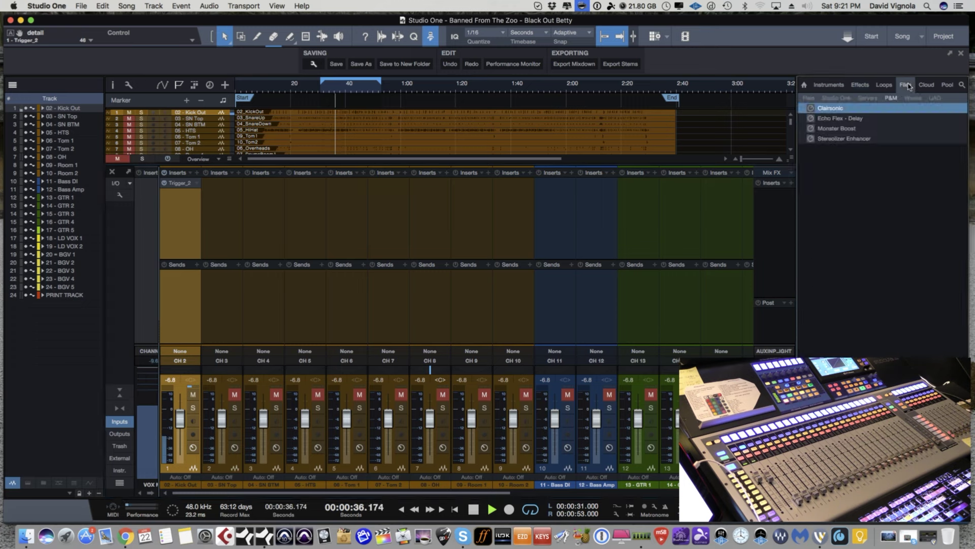
{"action": "left_click_drag", "start_coordinate": [837, 110], "coordinate": [180, 197]}
{"action": "left_click_drag", "start_coordinate": [404, 106], "coordinate": [427, 123]}
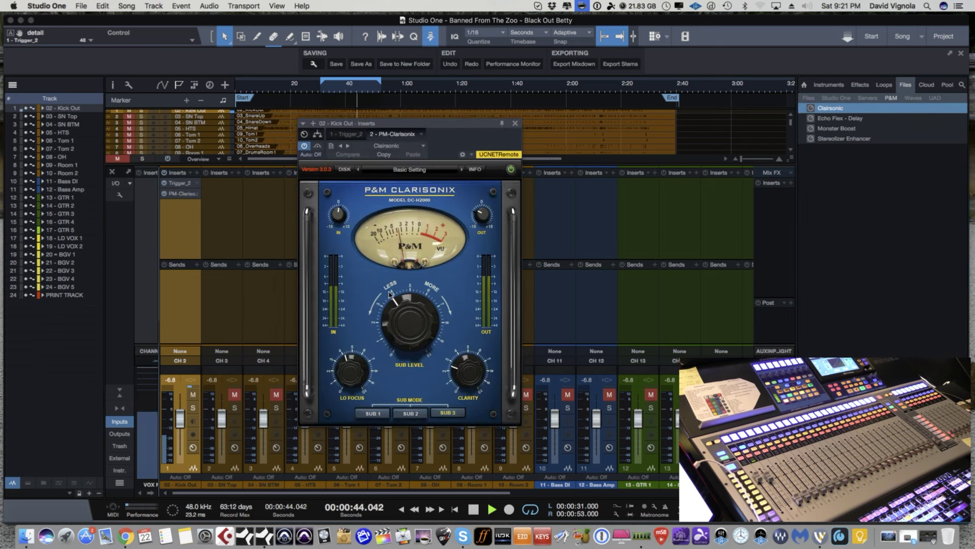
Try a higher Clarity setting in Clarisonix and load the Bass Drum 1 factory preset
{"action": "left_click_drag", "start_coordinate": [468, 372], "coordinate": [465, 339]}
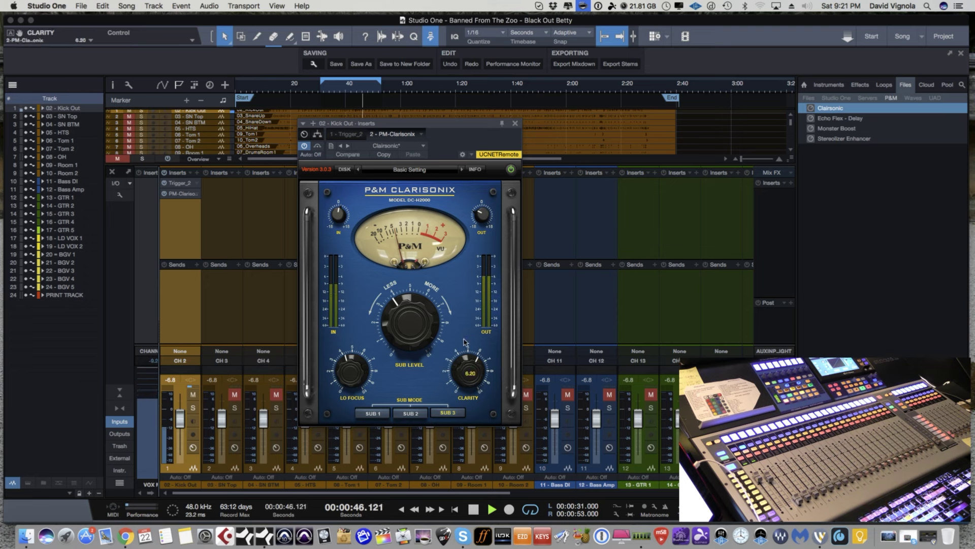
{"action": "left_click", "coordinate": [426, 170]}
{"action": "mouse_move", "coordinate": [442, 205]}
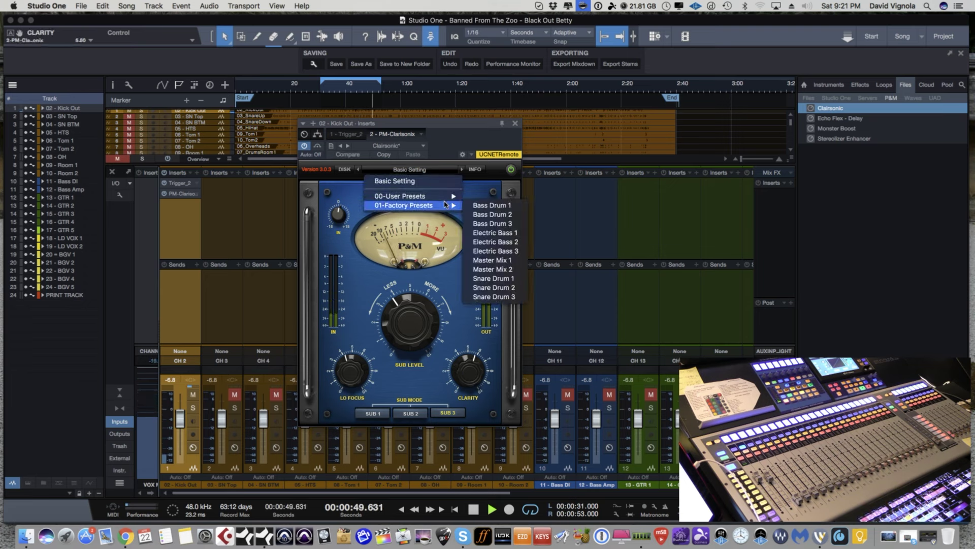
{"action": "left_click", "coordinate": [485, 205]}
Fine-tune Clarisonix with Clarity at about 6, Lo Focus at about 4.8 and Sub Level at 7.25
{"action": "left_click_drag", "start_coordinate": [468, 373], "coordinate": [468, 365]}
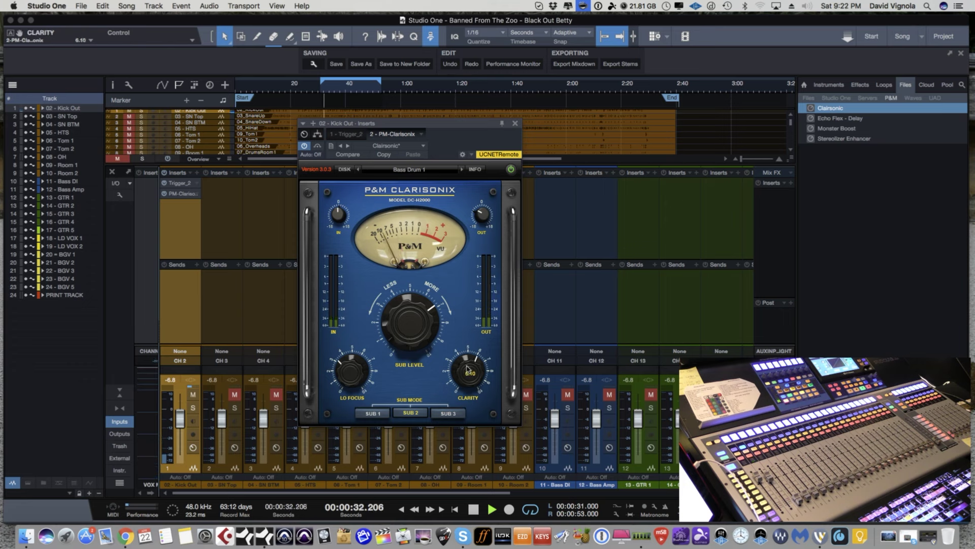
{"action": "left_click_drag", "start_coordinate": [346, 362], "coordinate": [344, 357]}
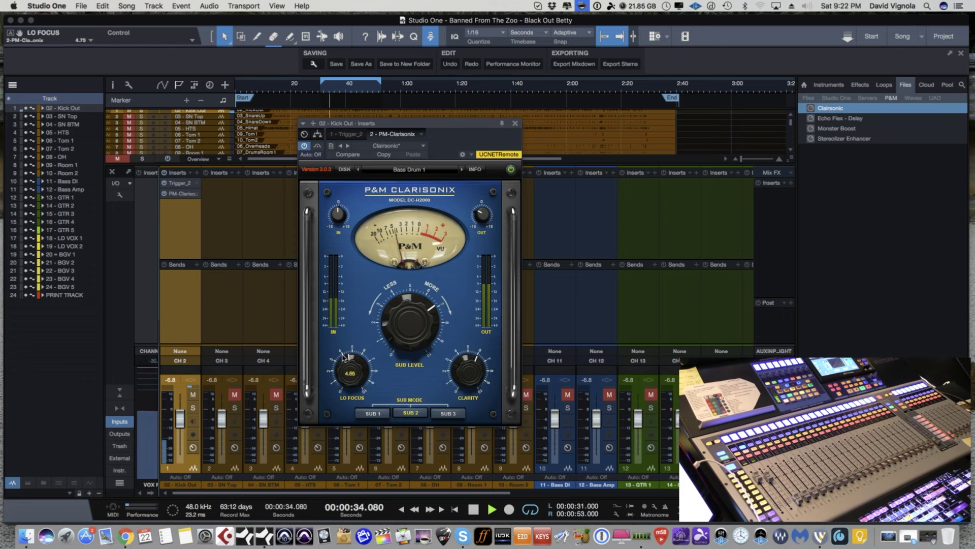
{"action": "left_click_drag", "start_coordinate": [412, 331], "coordinate": [412, 320]}
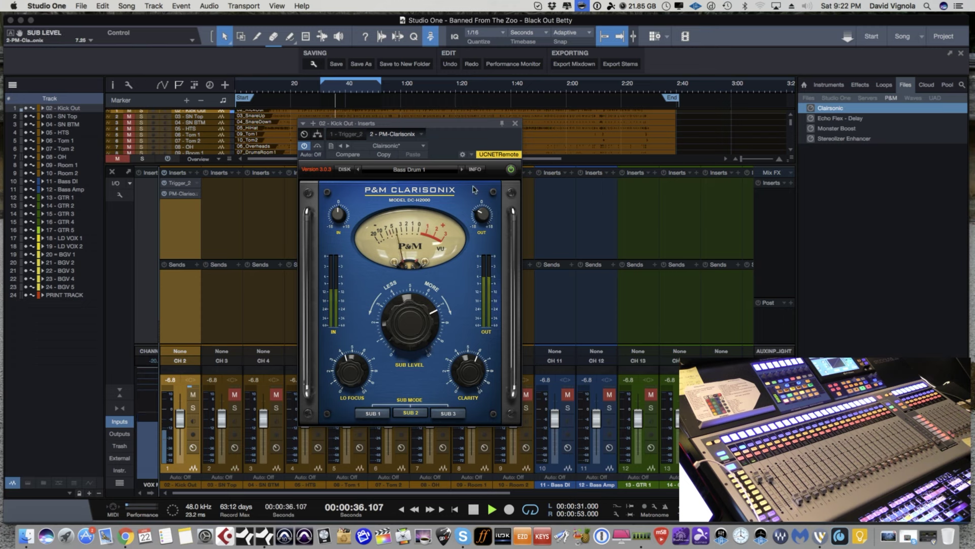
Reposition the Clarisonix editor window and close it
{"action": "left_click_drag", "start_coordinate": [467, 125], "coordinate": [469, 122]}
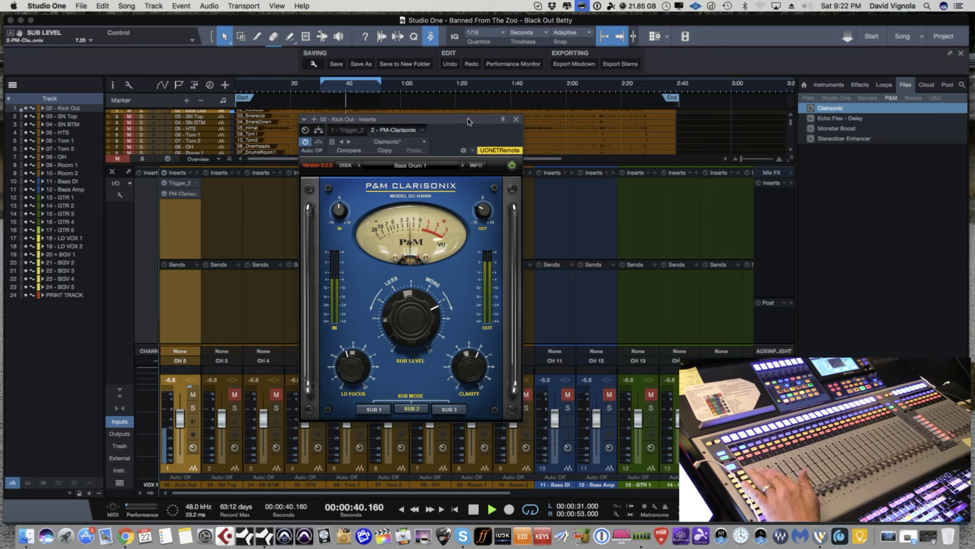
{"action": "left_click_drag", "start_coordinate": [460, 120], "coordinate": [463, 119]}
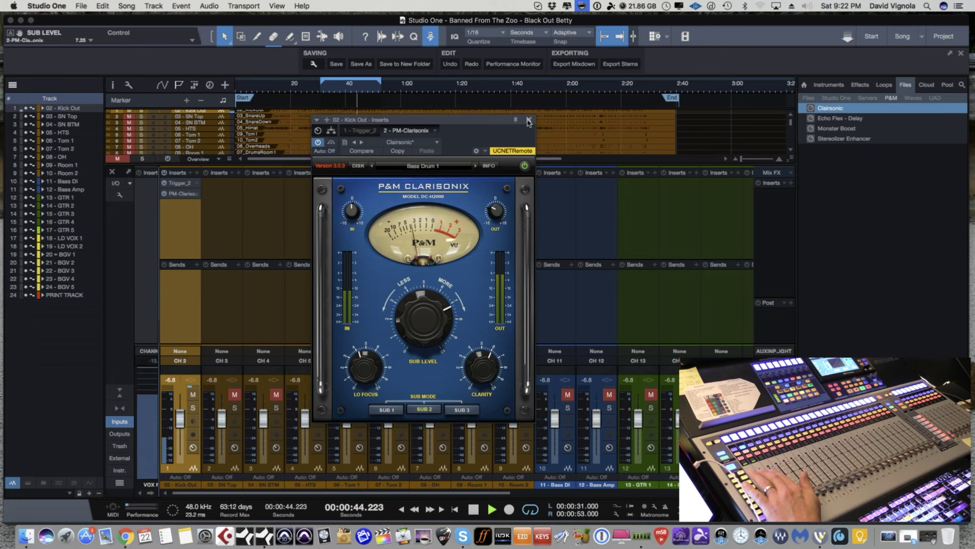
{"action": "key", "text": "super+w"}
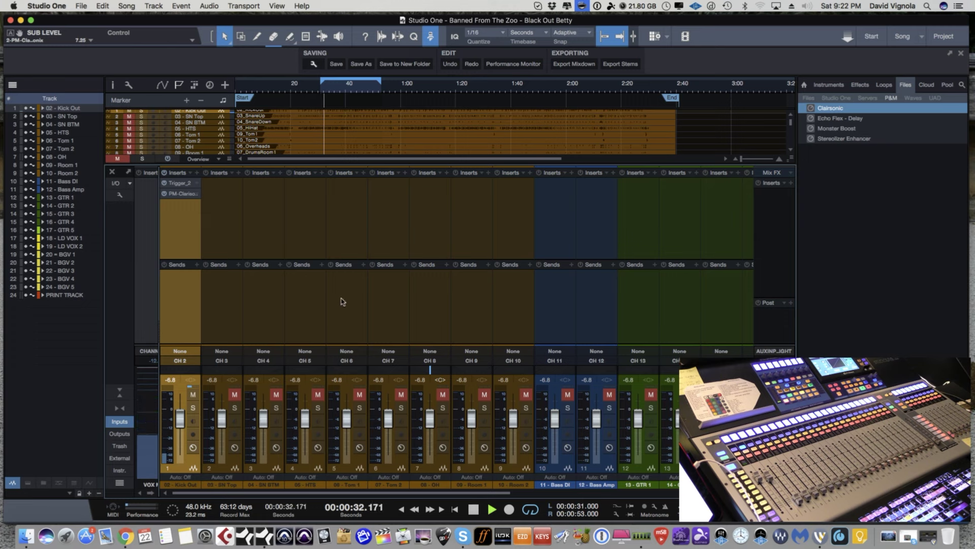
Unmute the SN Top channel, insert the PreSonus Pro EQ on it and reposition the editor window
{"action": "left_click", "coordinate": [234, 394]}
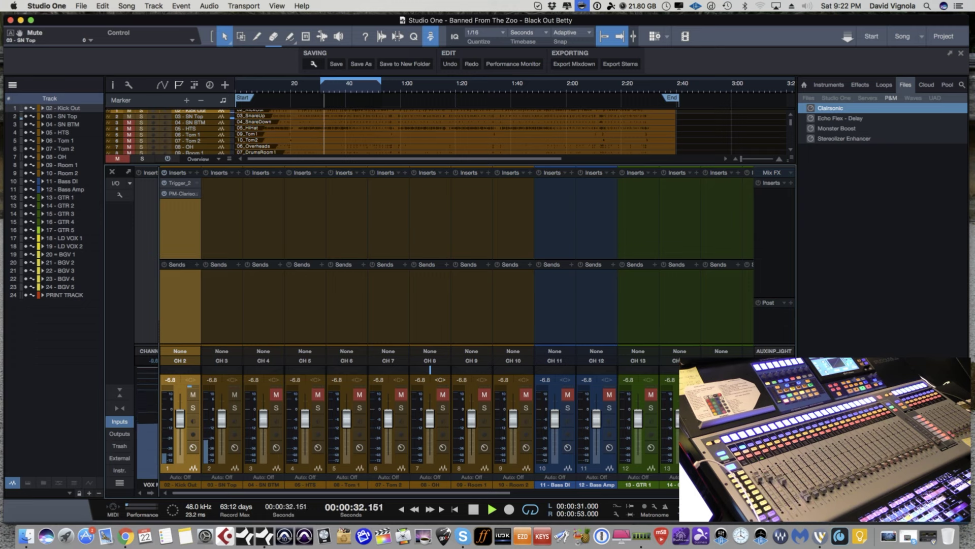
{"action": "left_click", "coordinate": [469, 508]}
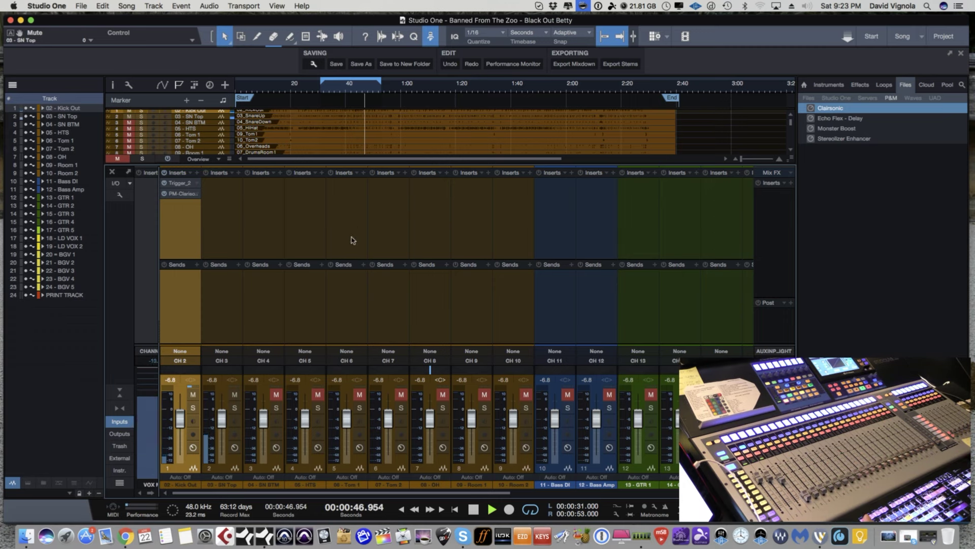
{"action": "left_click", "coordinate": [859, 84]}
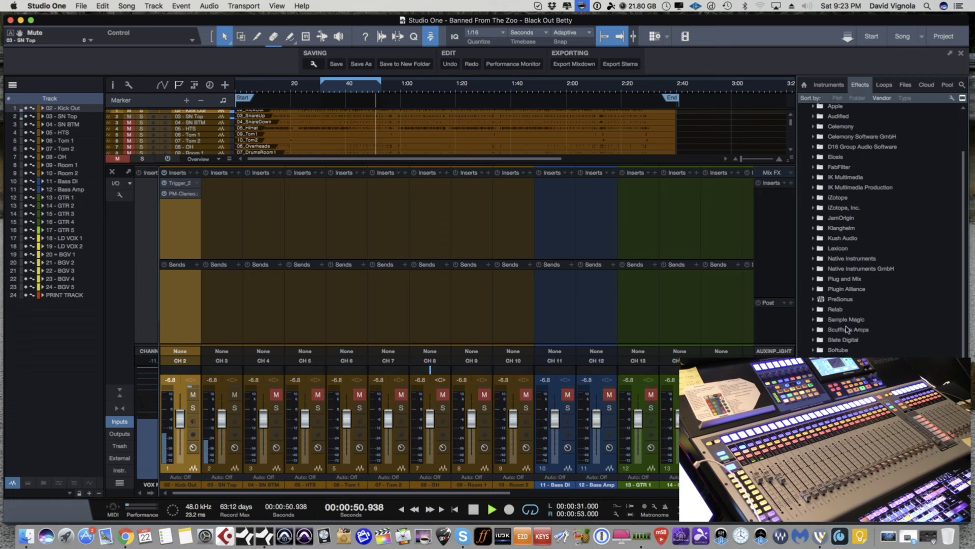
{"action": "left_click", "coordinate": [813, 300]}
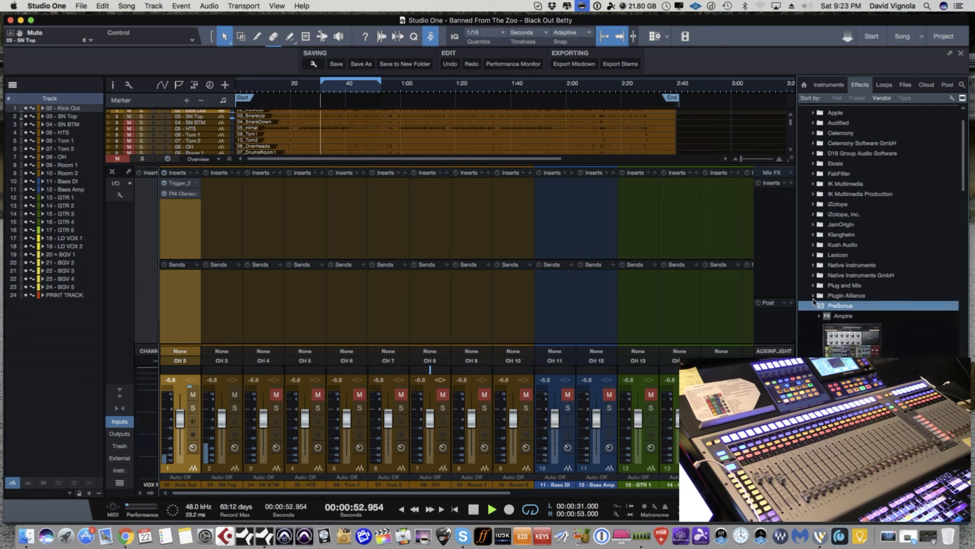
{"action": "scroll", "coordinate": [828, 315], "scroll_direction": "down", "scroll_amount": 10}
{"action": "scroll", "coordinate": [830, 324], "scroll_direction": "down", "scroll_amount": 10}
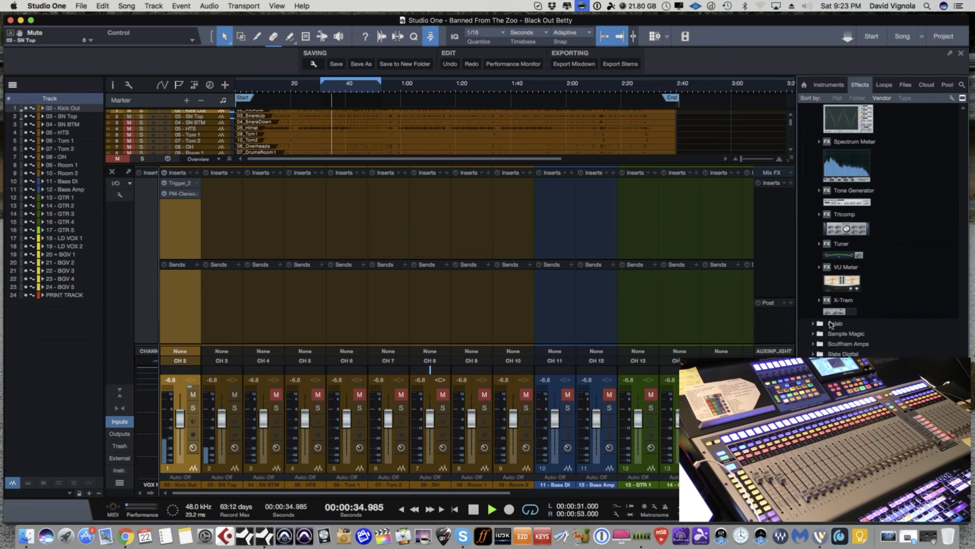
{"action": "scroll", "coordinate": [836, 295], "scroll_direction": "up", "scroll_amount": 5}
{"action": "scroll", "coordinate": [837, 285], "scroll_direction": "up", "scroll_amount": 3}
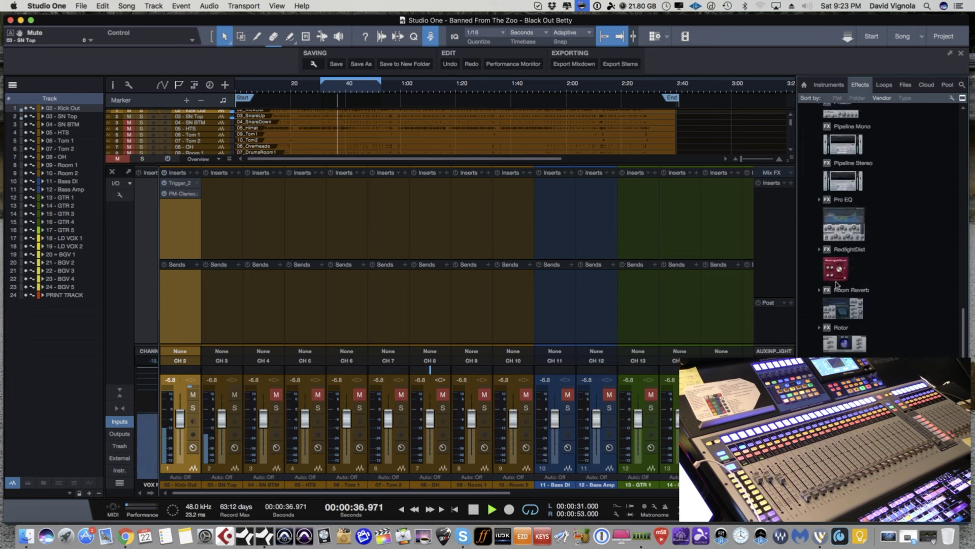
{"action": "scroll", "coordinate": [841, 280], "scroll_direction": "up", "scroll_amount": 2}
{"action": "left_click_drag", "start_coordinate": [846, 273], "coordinate": [223, 191]}
{"action": "left_click_drag", "start_coordinate": [402, 120], "coordinate": [369, 120]}
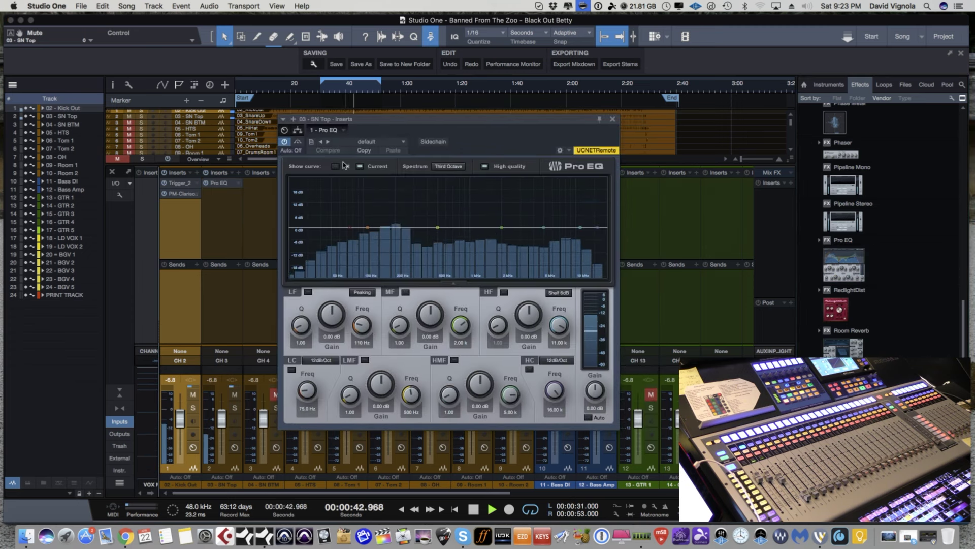
Enable the Pro EQ low cut on SN Top and set its frequency to 150 Hz
{"action": "left_click", "coordinate": [291, 370]}
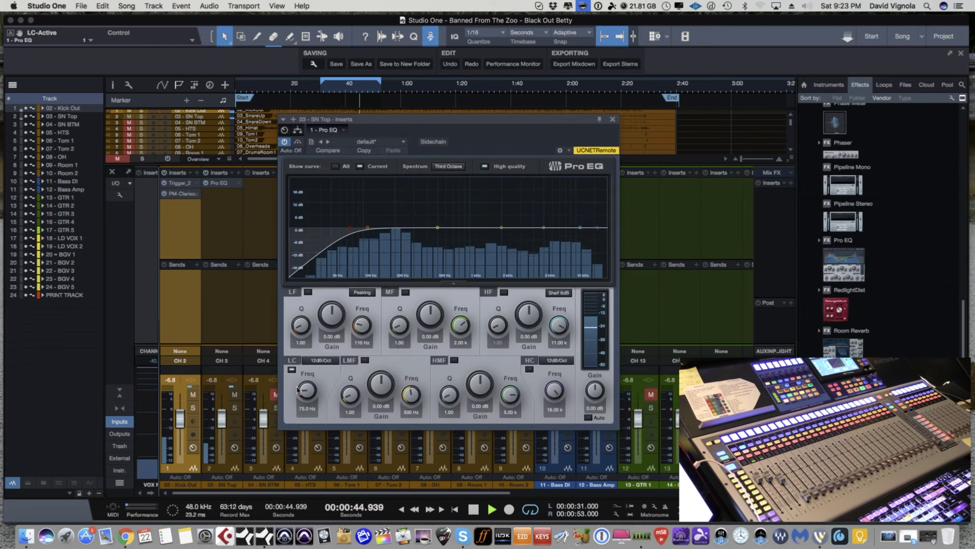
{"action": "left_click_drag", "start_coordinate": [301, 396], "coordinate": [301, 392]}
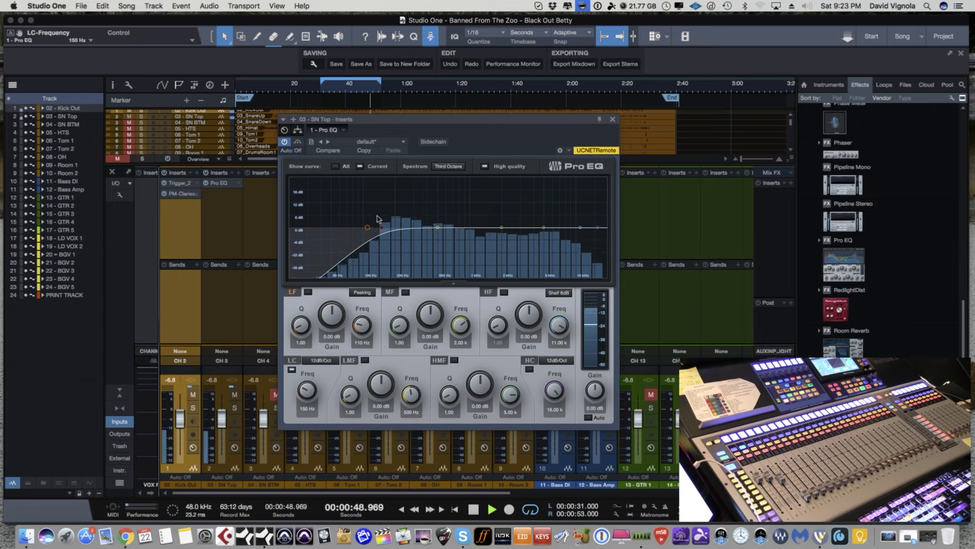
Lower the SN Top Pro EQ low cut to about 105 Hz and set the LMF band to -3.71 dB at 235 Hz with Q 3.33
{"action": "scroll", "coordinate": [305, 388], "scroll_direction": "down", "scroll_amount": 3}
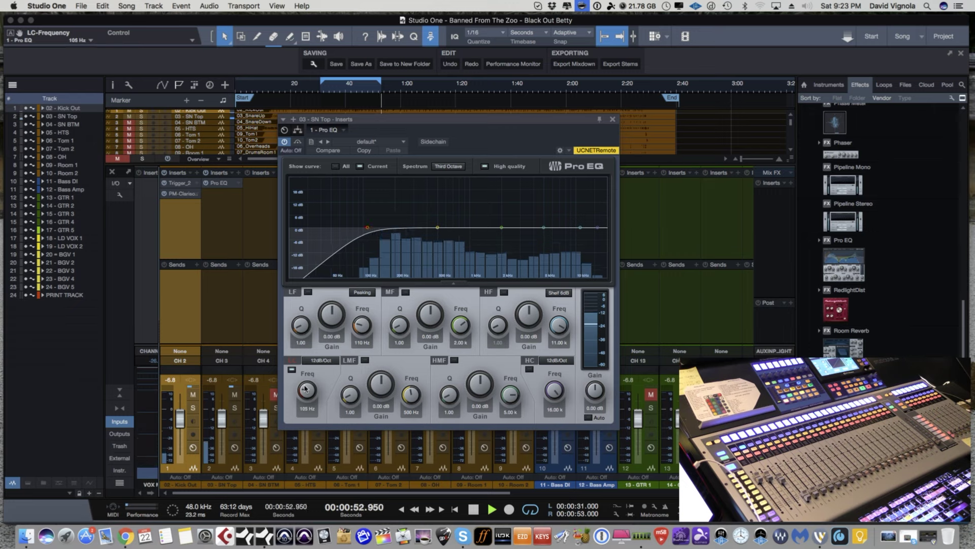
{"action": "left_click_drag", "start_coordinate": [437, 229], "coordinate": [420, 212]}
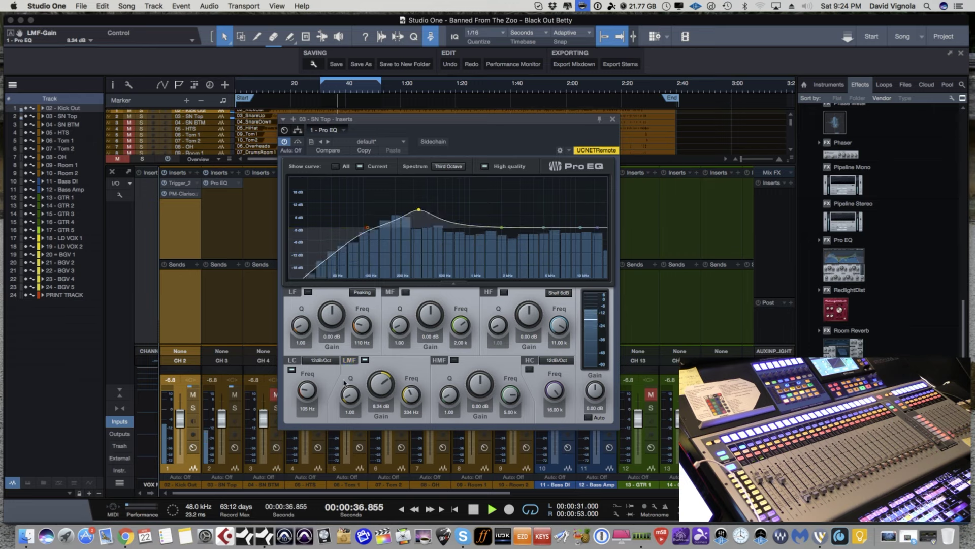
{"action": "left_click_drag", "start_coordinate": [351, 399], "coordinate": [350, 392]}
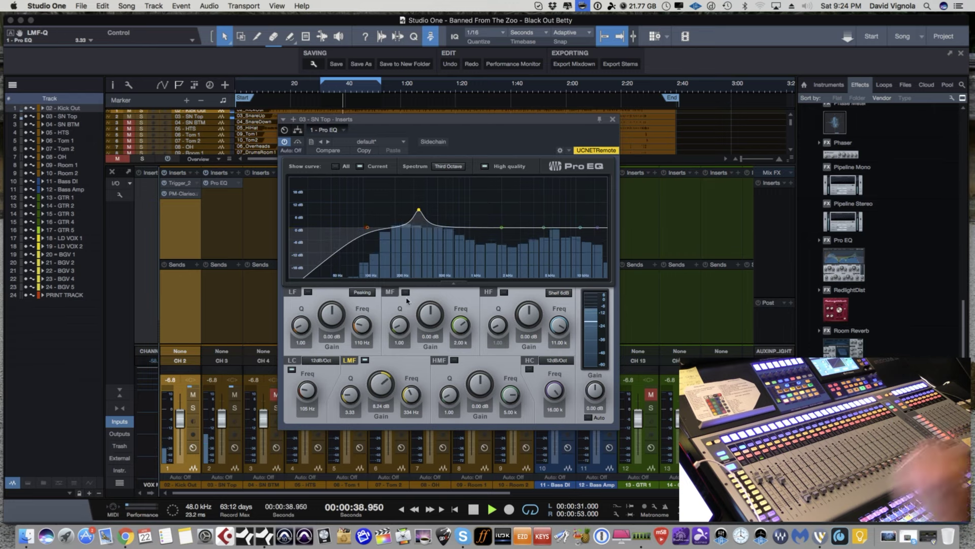
{"action": "left_click_drag", "start_coordinate": [419, 210], "coordinate": [415, 190]}
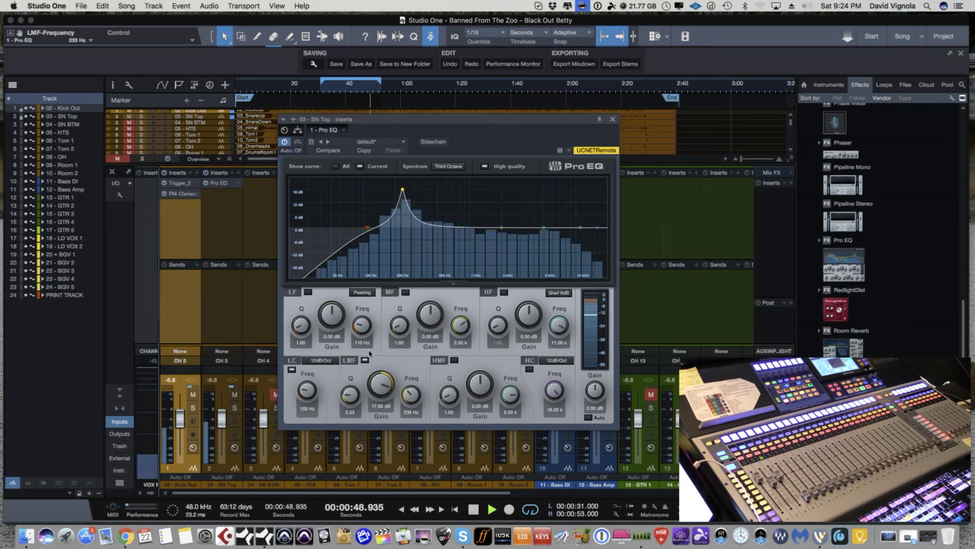
{"action": "left_click_drag", "start_coordinate": [380, 389], "coordinate": [372, 423]}
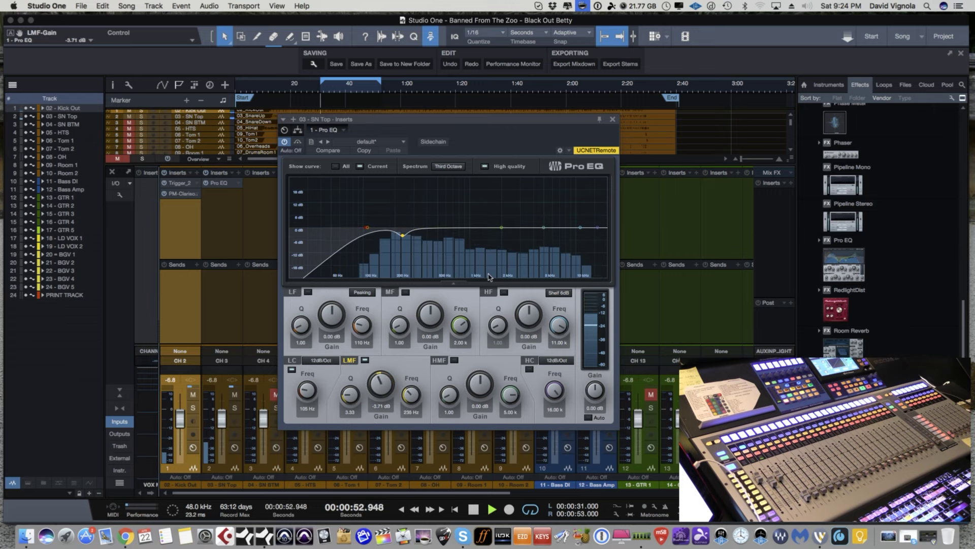
Boost the SN Top MF band by 4.47 dB at about 6.03 kHz and set the low cut to 24 dB/Oct at about 69 Hz
{"action": "left_click_drag", "start_coordinate": [510, 214], "coordinate": [515, 218]}
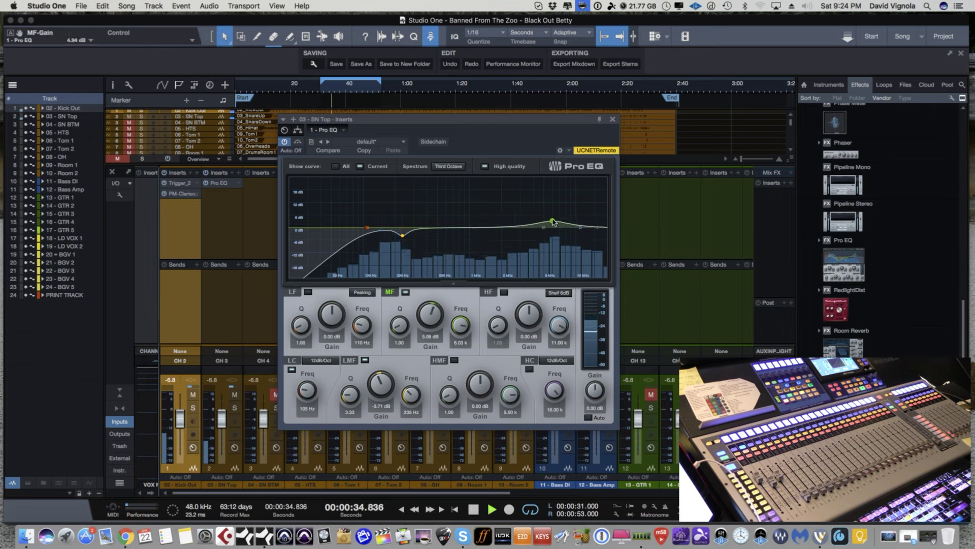
{"action": "left_click_drag", "start_coordinate": [553, 220], "coordinate": [553, 218]}
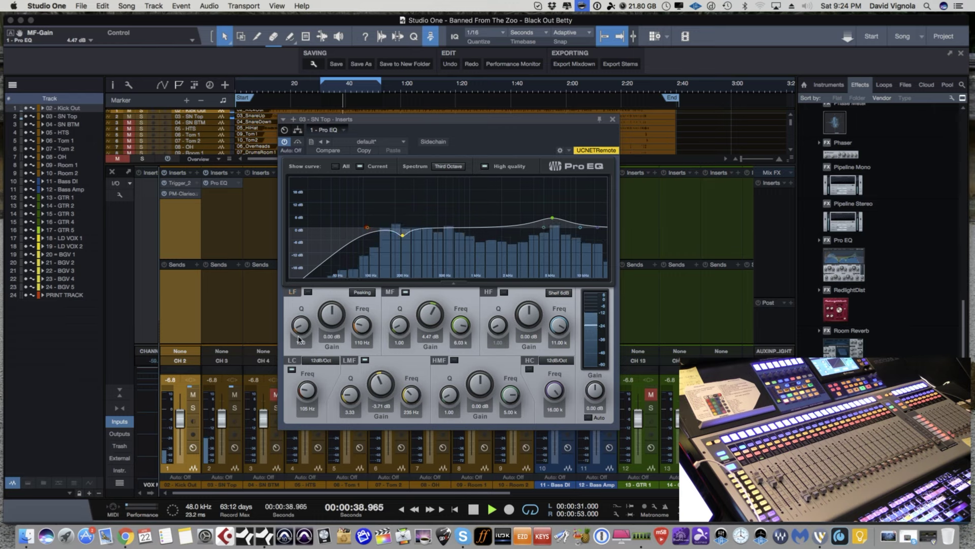
{"action": "left_click", "coordinate": [316, 362]}
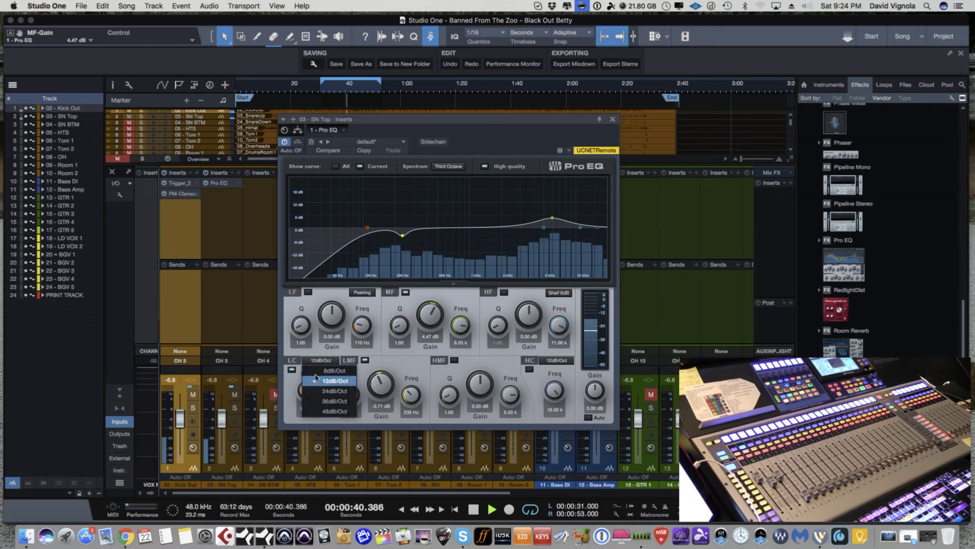
{"action": "left_click", "coordinate": [325, 399]}
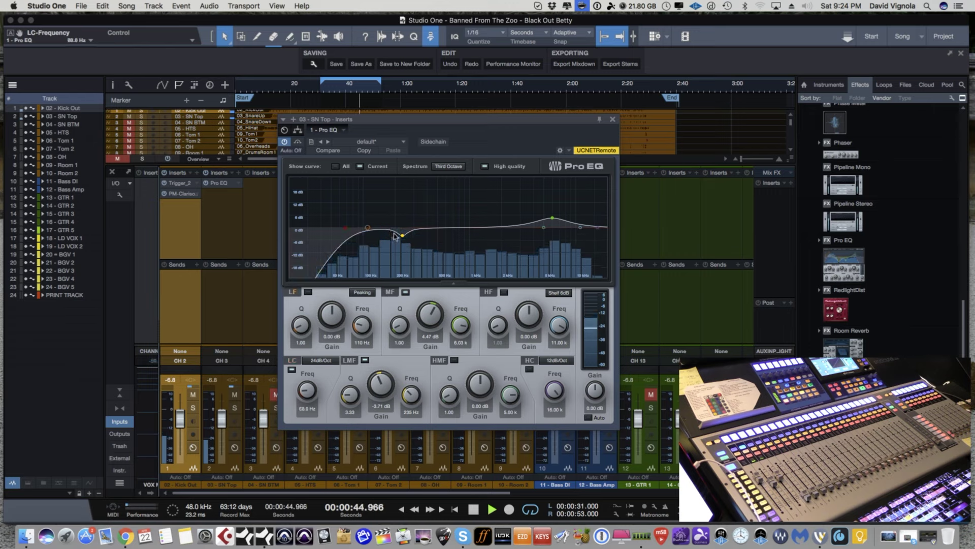
Compare the SN Top EQ with bypass and retune its LMF cut to 257 Hz at -7.76 dB
{"action": "left_click_drag", "start_coordinate": [402, 239], "coordinate": [402, 242]}
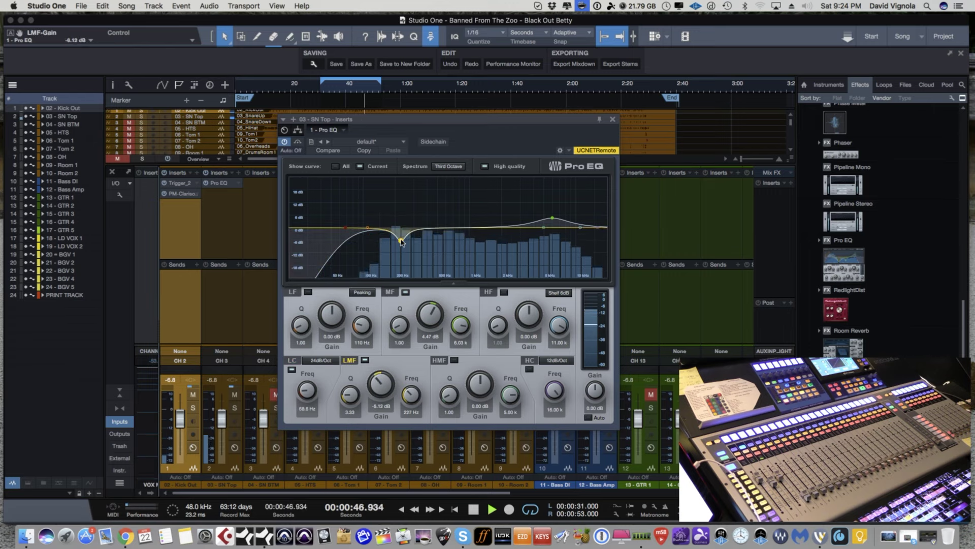
{"action": "left_click", "coordinate": [298, 142]}
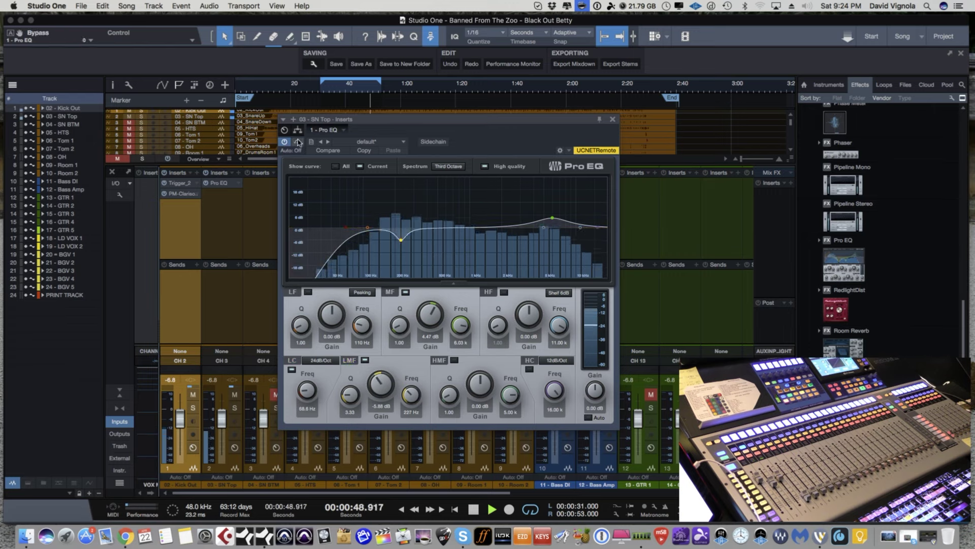
{"action": "left_click", "coordinate": [298, 142]}
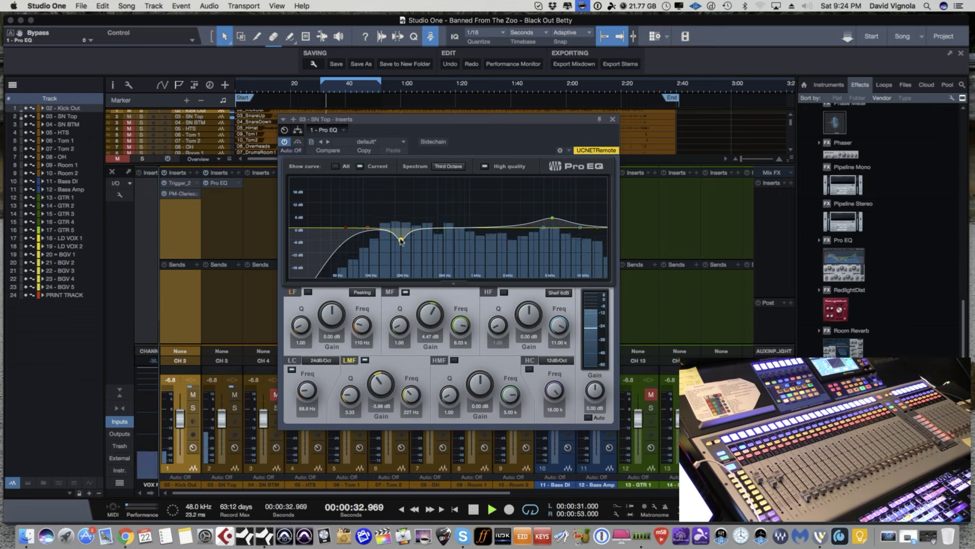
{"action": "left_click_drag", "start_coordinate": [402, 241], "coordinate": [409, 193]}
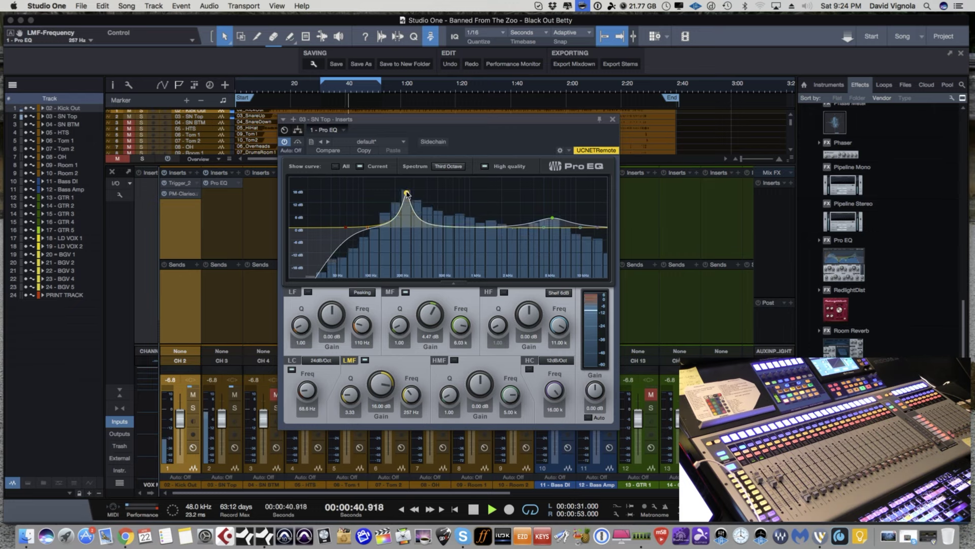
{"action": "left_click_drag", "start_coordinate": [375, 404], "coordinate": [374, 436]}
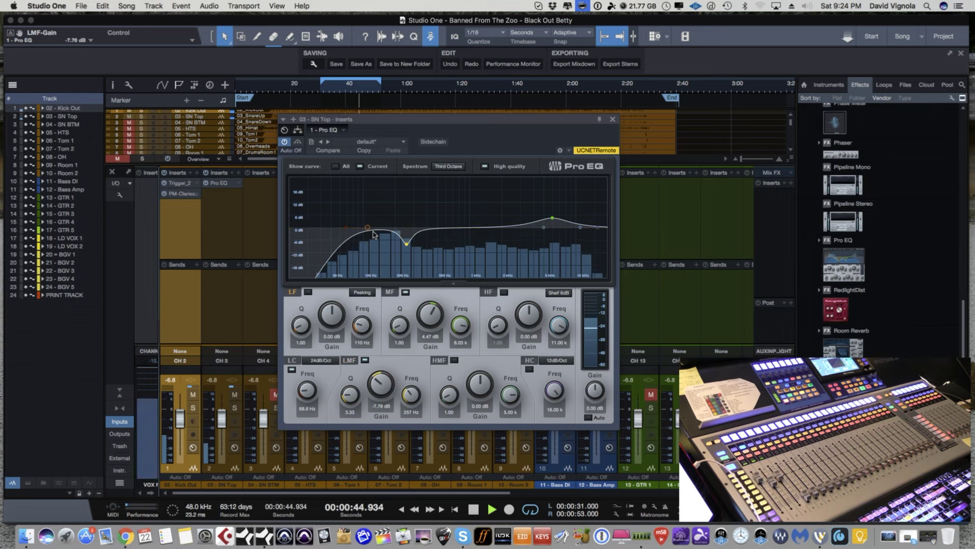
Boost the SN Top LF band by about 6.8 dB at 143 Hz and narrow its Q to 2.81
{"action": "left_click_drag", "start_coordinate": [369, 229], "coordinate": [377, 214]}
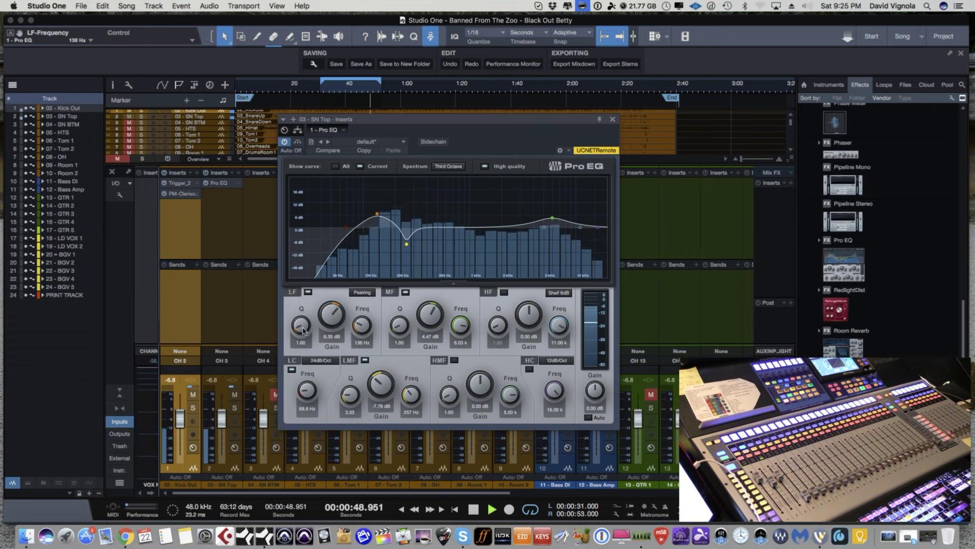
{"action": "left_click_drag", "start_coordinate": [297, 332], "coordinate": [329, 285]}
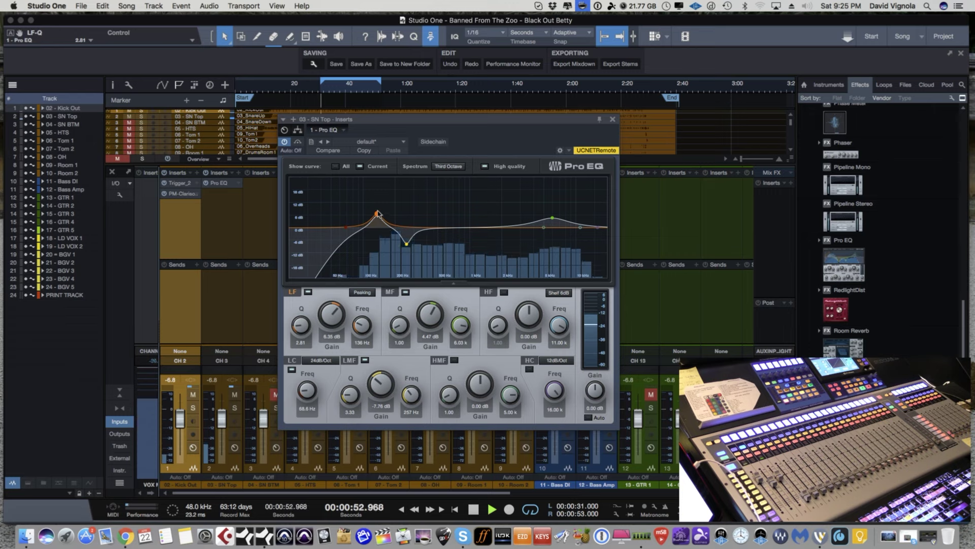
{"action": "mouse_move", "coordinate": [378, 216]}
{"action": "left_mouse_down"}
{"action": "mouse_move", "coordinate": [383, 198]}
{"action": "mouse_move", "coordinate": [381, 215]}
{"action": "left_mouse_up"}
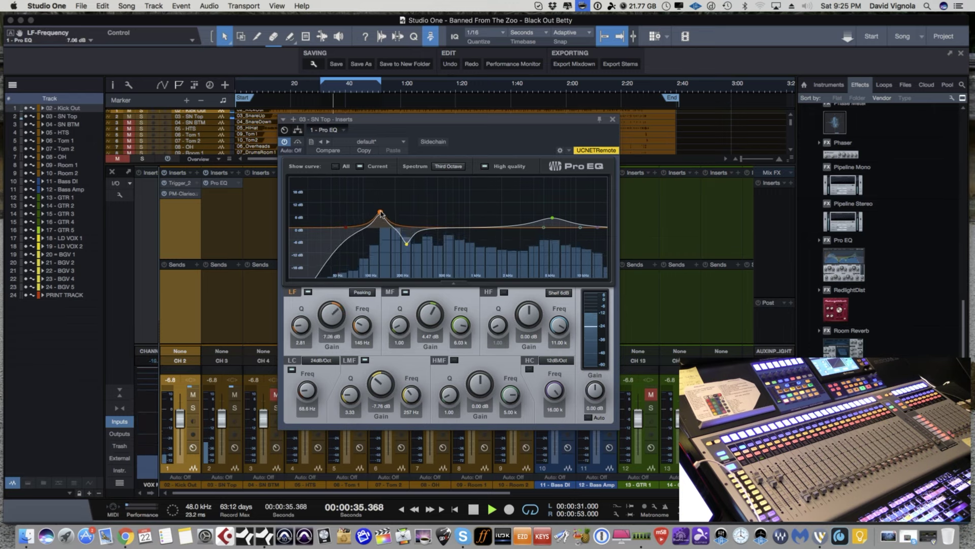
Compare the SN Top channel with the Pro EQ bypassed and active, and close the EQ editor
{"action": "left_click", "coordinate": [299, 143]}
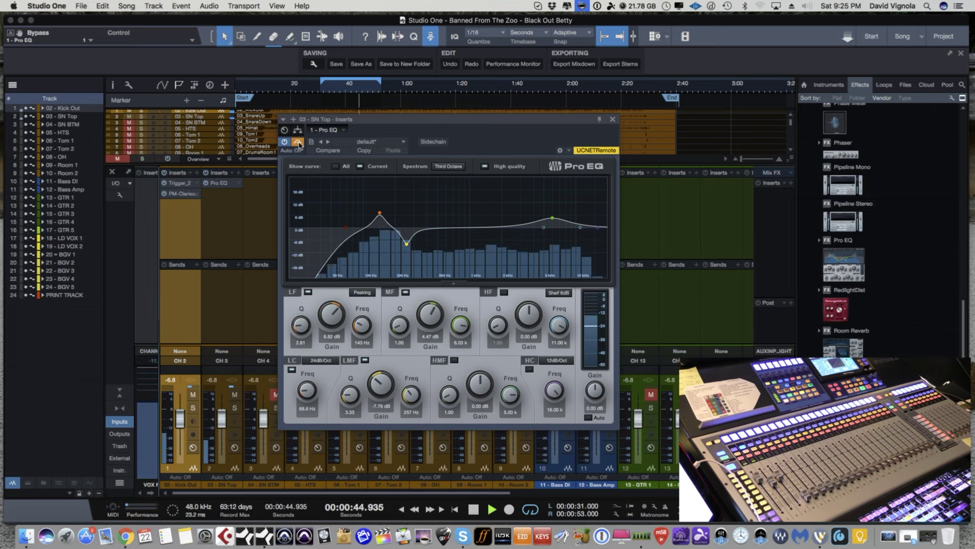
{"action": "left_click", "coordinate": [298, 143]}
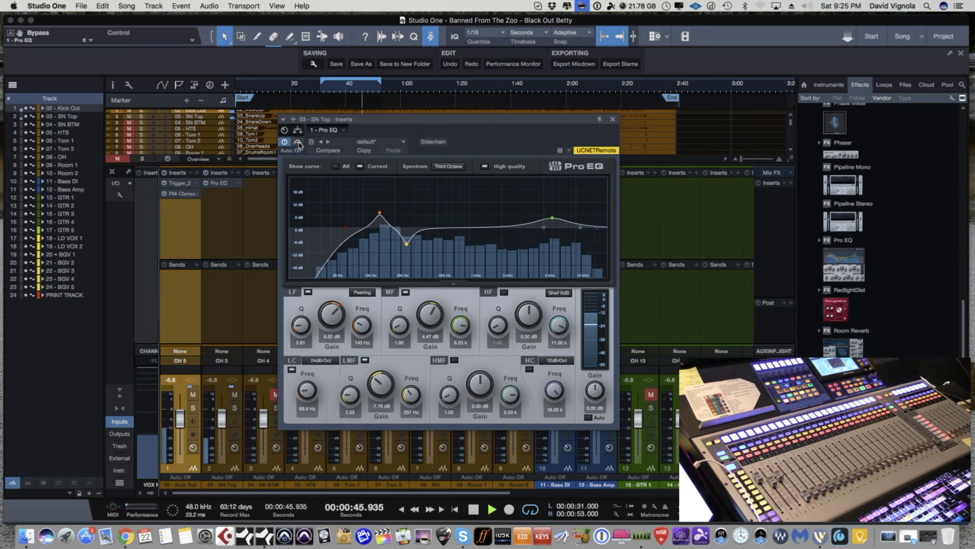
{"action": "left_click", "coordinate": [612, 120]}
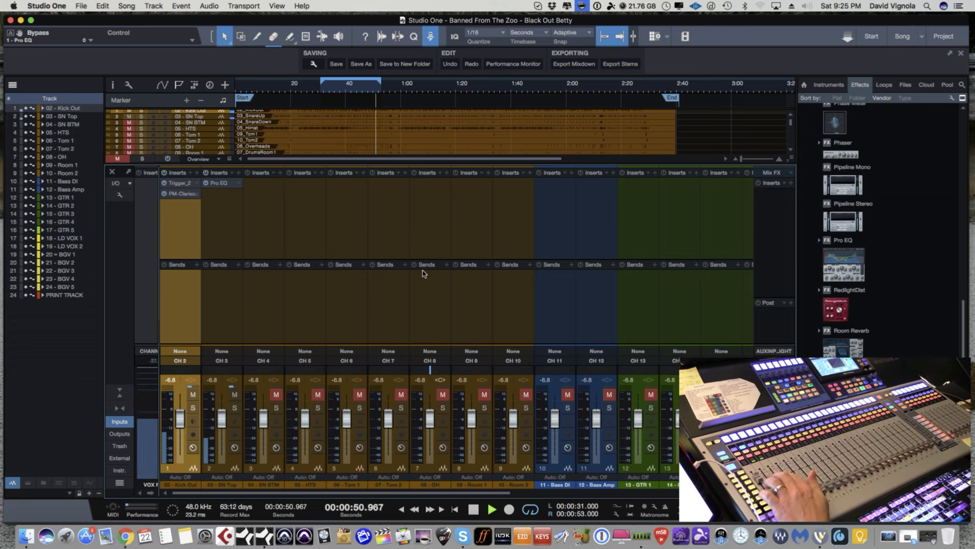
Unmute the SN BTM channel and copy the Pro EQ from SN Top onto its inserts
{"action": "left_click", "coordinate": [274, 394]}
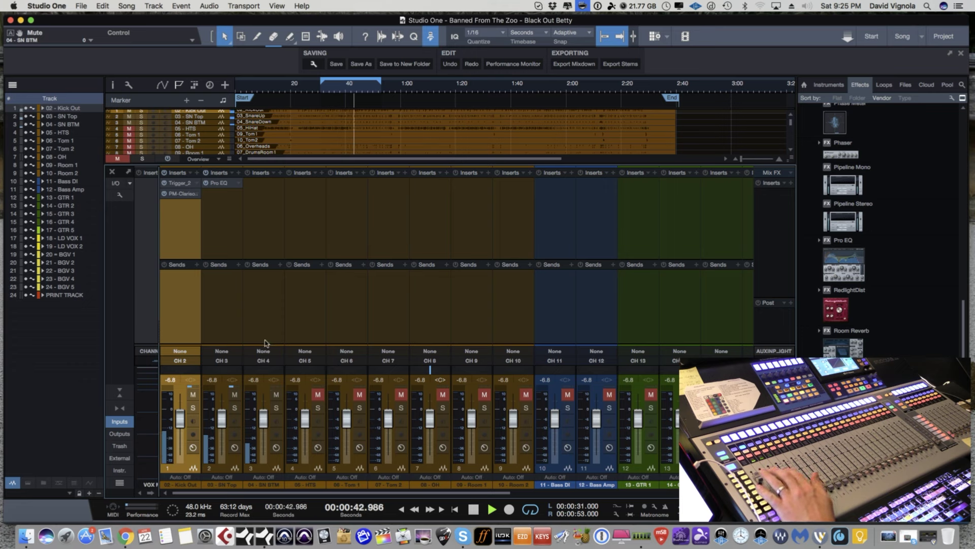
{"action": "left_click_drag", "start_coordinate": [219, 183], "coordinate": [256, 184]}
On the SN BTM Pro EQ, set LF gain to 0.47 dB, cut HMF by 3.06 dB at 246 Hz and switch off MF
{"action": "left_click_drag", "start_coordinate": [379, 213], "coordinate": [377, 226]}
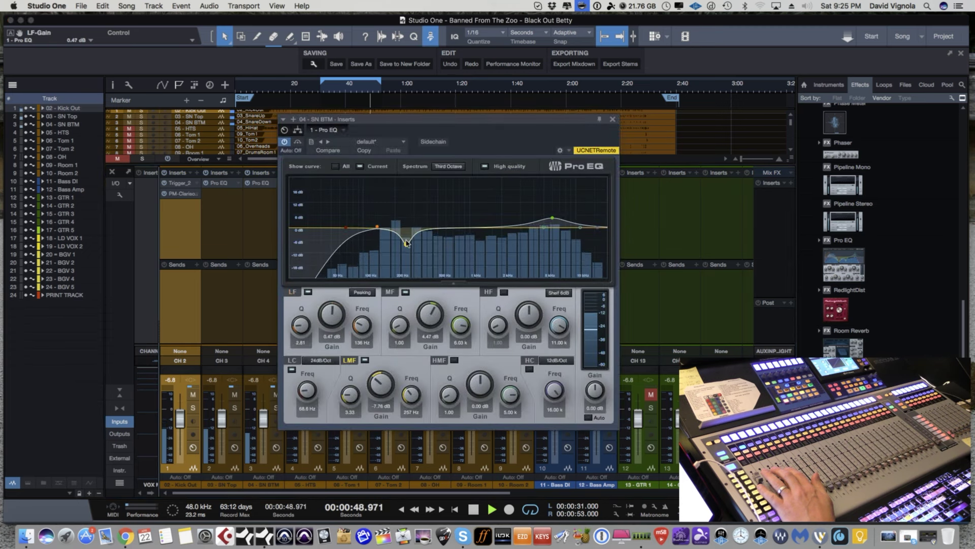
{"action": "left_click_drag", "start_coordinate": [543, 227], "coordinate": [405, 234]}
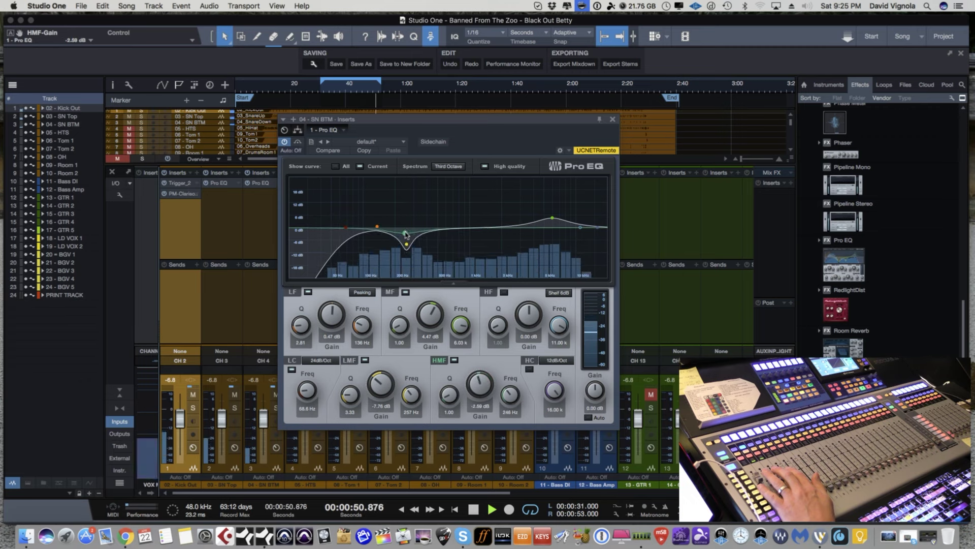
{"action": "left_click", "coordinate": [405, 292]}
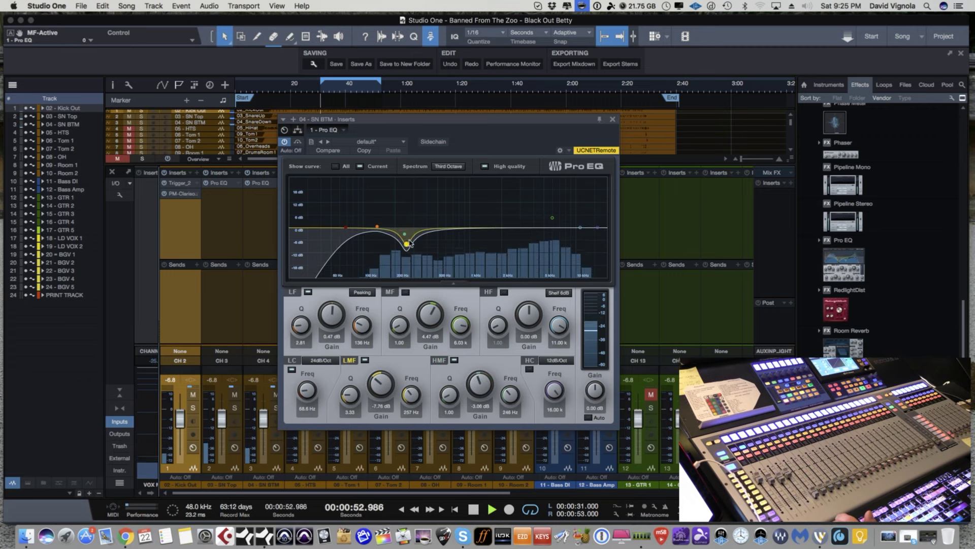
Sweep the SN BTM LMF band with a strong boost and set it to a 3.99 dB cut at 197 Hz
{"action": "left_click_drag", "start_coordinate": [406, 239], "coordinate": [399, 199]}
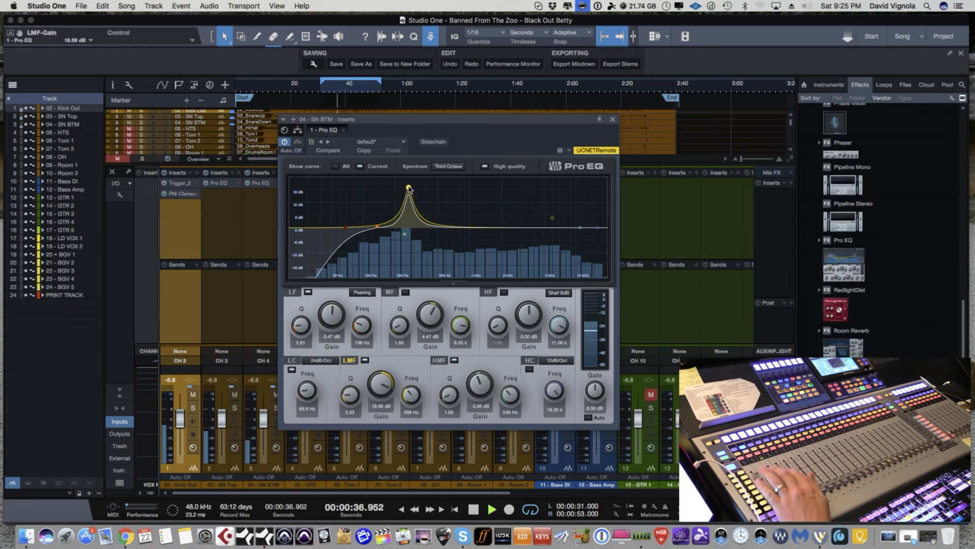
{"action": "left_click_drag", "start_coordinate": [409, 189], "coordinate": [396, 187]}
{"action": "left_click_drag", "start_coordinate": [378, 384], "coordinate": [375, 436]}
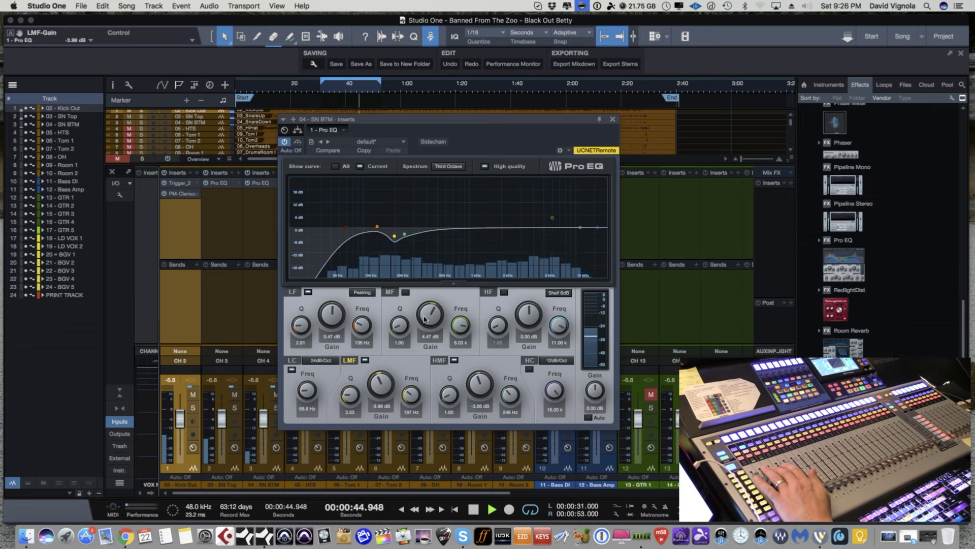
Refine the SN BTM Pro EQ with HMF off, LMF gain at -4.85 dB and MF active at 1.88 dB around 5.3 kHz
{"action": "left_click_drag", "start_coordinate": [455, 332], "coordinate": [457, 328]}
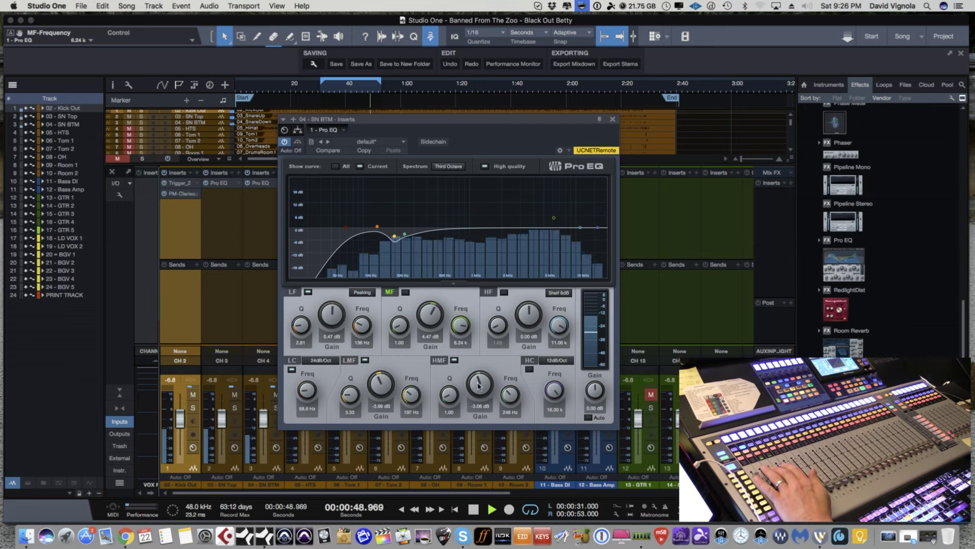
{"action": "left_click", "coordinate": [454, 360]}
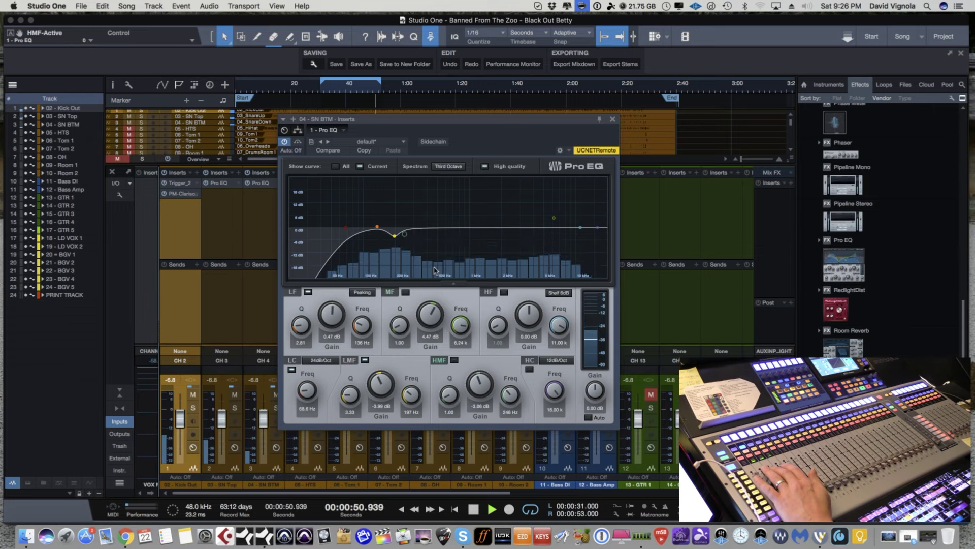
{"action": "mouse_move", "coordinate": [381, 387]}
{"action": "left_mouse_down"}
{"action": "mouse_move", "coordinate": [384, 358]}
{"action": "mouse_move", "coordinate": [378, 394]}
{"action": "left_mouse_up"}
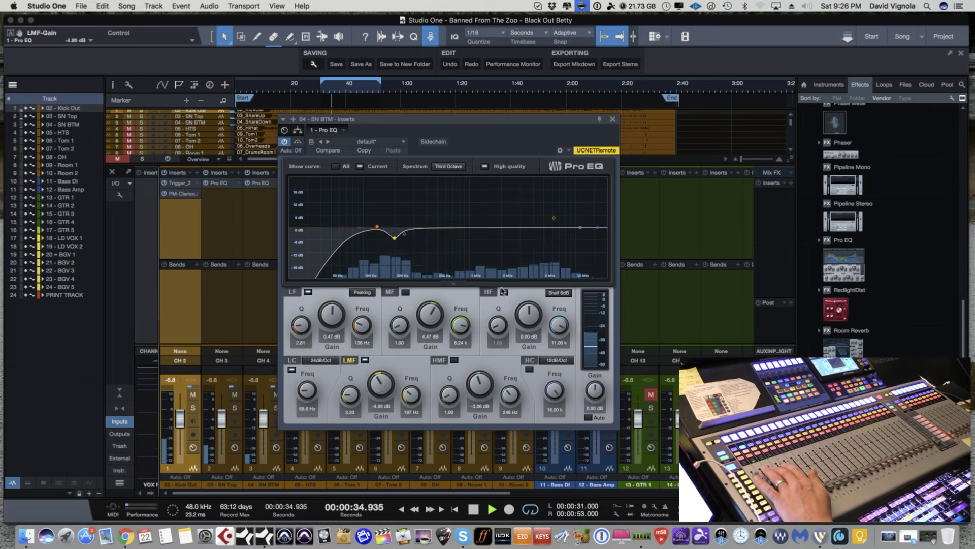
{"action": "left_click_drag", "start_coordinate": [554, 220], "coordinate": [547, 225]}
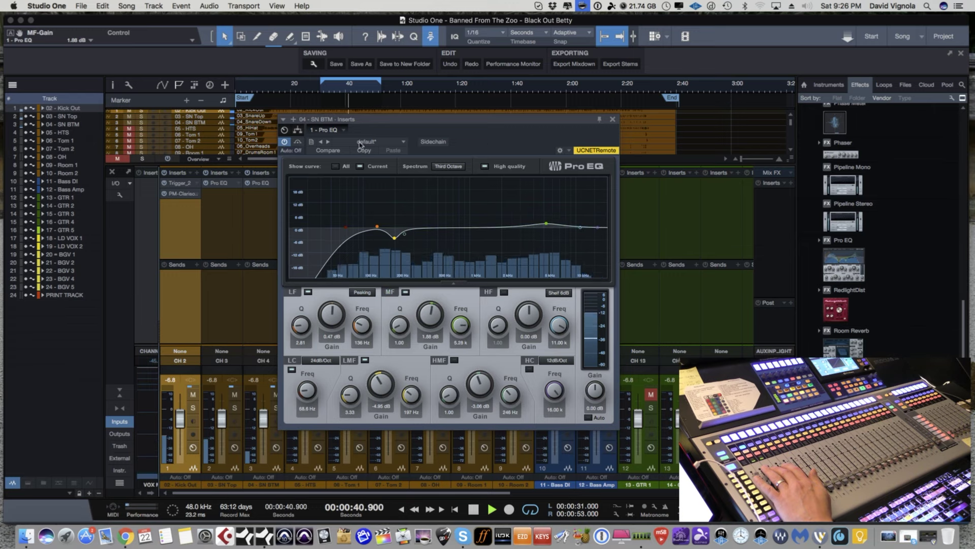
Compare the SN BTM channel with the Pro EQ bypassed and active, and close the EQ editor
{"action": "left_click", "coordinate": [300, 143]}
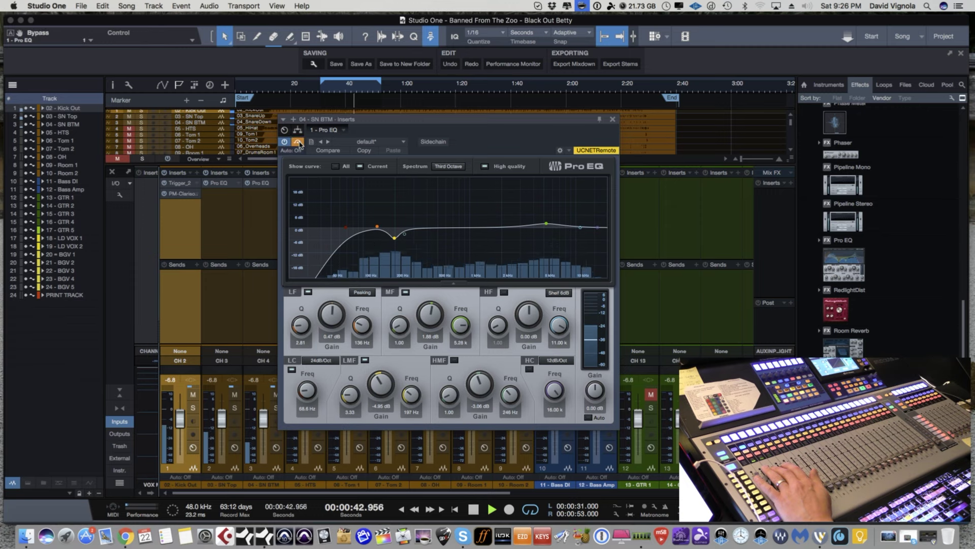
{"action": "left_click", "coordinate": [300, 143]}
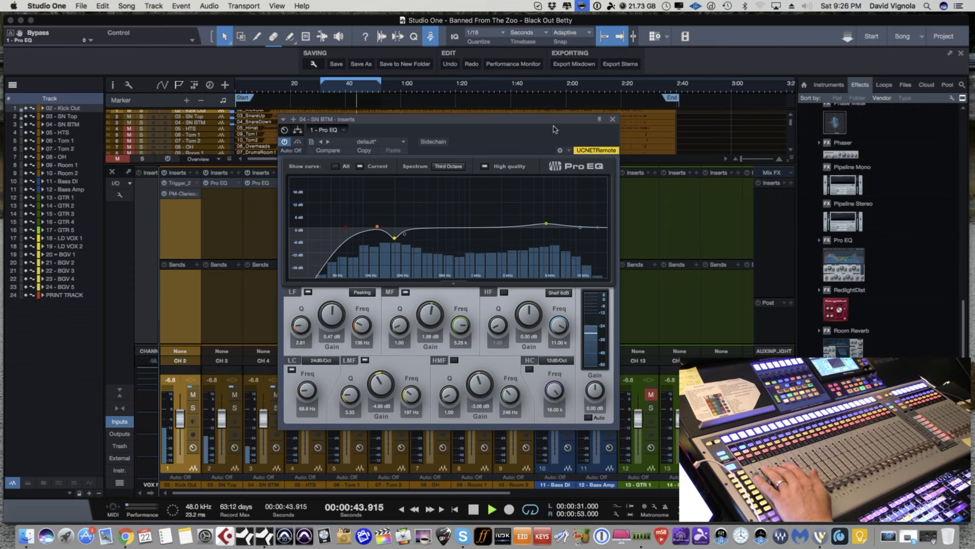
{"action": "left_click", "coordinate": [613, 120]}
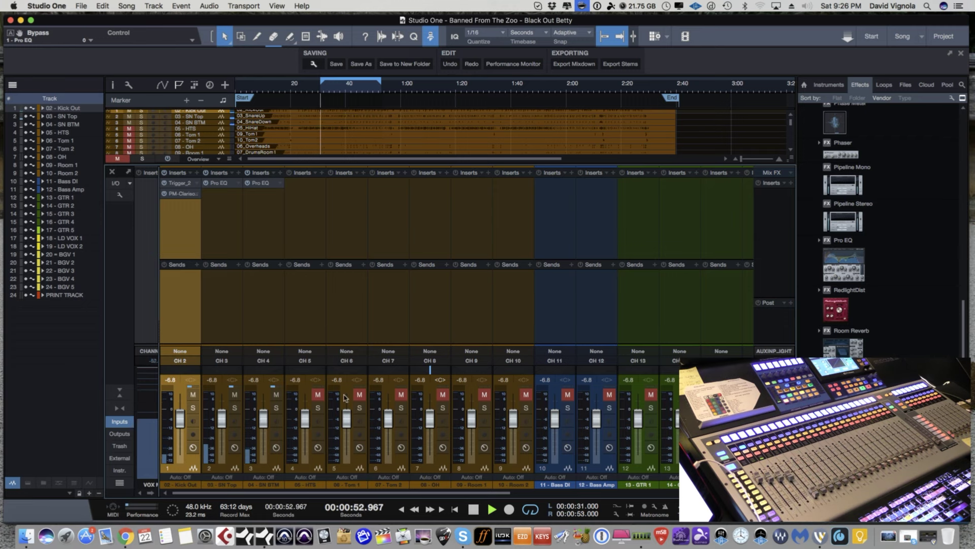
Unmute the HTS channel and extend the loop range to start earlier, just after the 20-second mark
{"action": "left_click", "coordinate": [322, 396]}
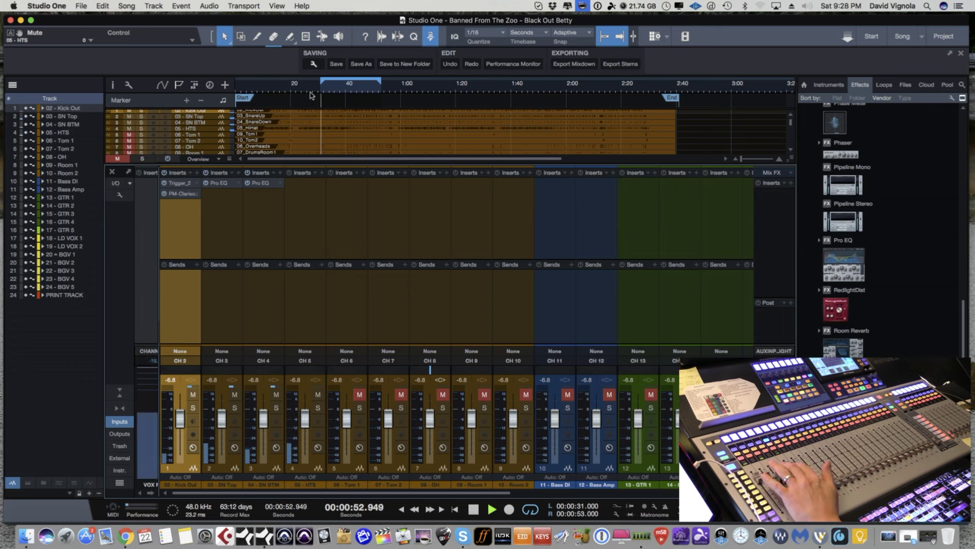
{"action": "left_click_drag", "start_coordinate": [321, 87], "coordinate": [301, 87]}
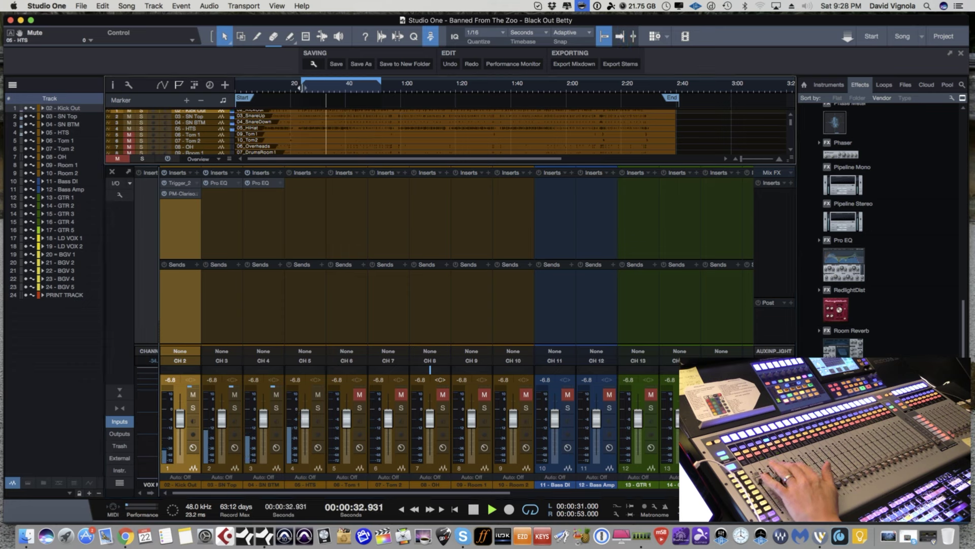
End the loop at 41 seconds, and sweep the HTS Pro EQ's LMF band with a strong boost before cutting it around 182 Hz
{"action": "left_click_drag", "start_coordinate": [369, 86], "coordinate": [348, 86]}
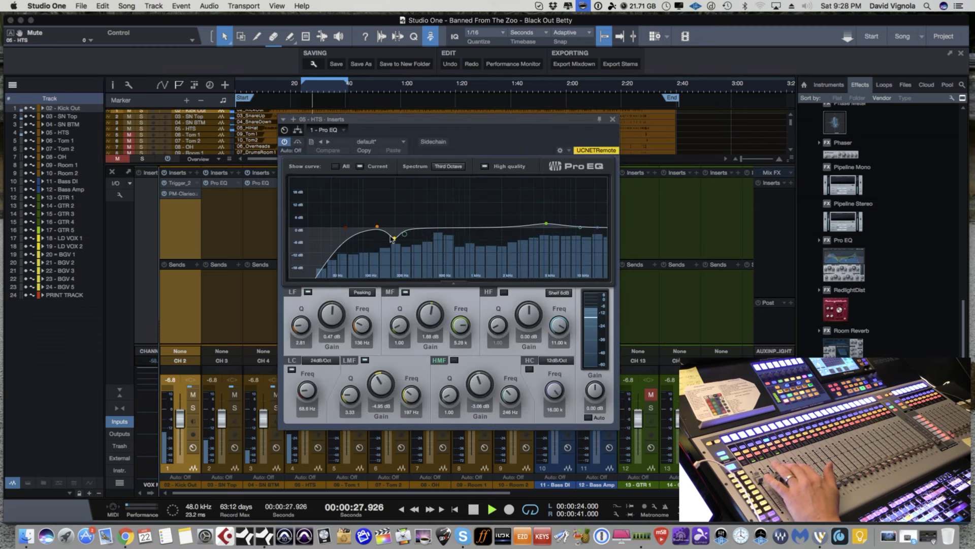
{"action": "left_click_drag", "start_coordinate": [394, 236], "coordinate": [406, 190]}
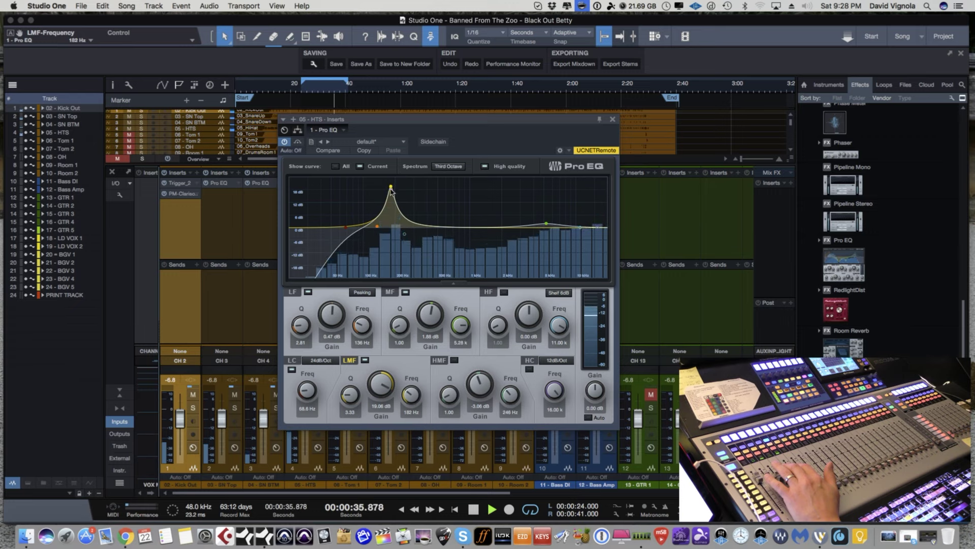
{"action": "left_click_drag", "start_coordinate": [378, 382], "coordinate": [372, 422]}
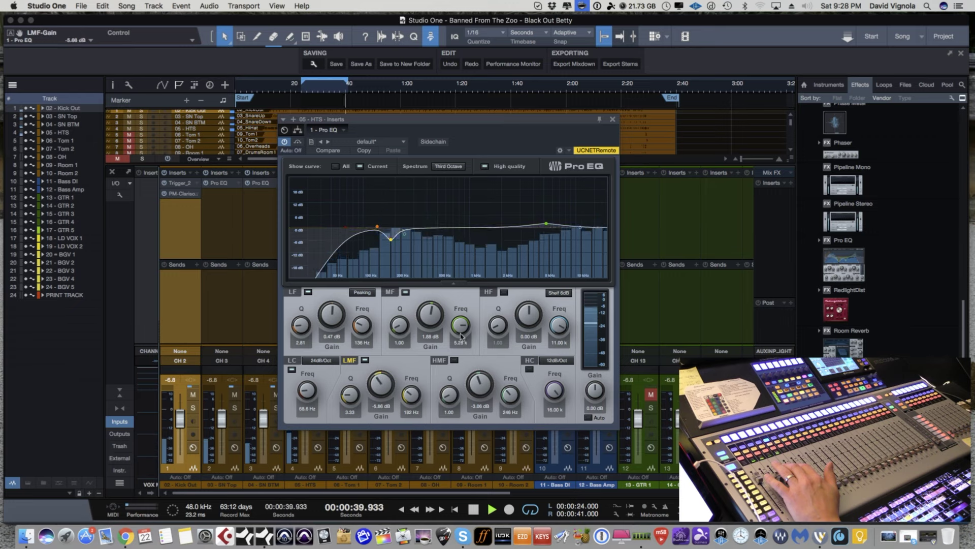
Set the HTS Pro EQ's MF gain to -0.24 dB and activate HMF with a 3.53 dB cut, closing the EQ editor
{"action": "left_click_drag", "start_coordinate": [546, 227], "coordinate": [547, 228]}
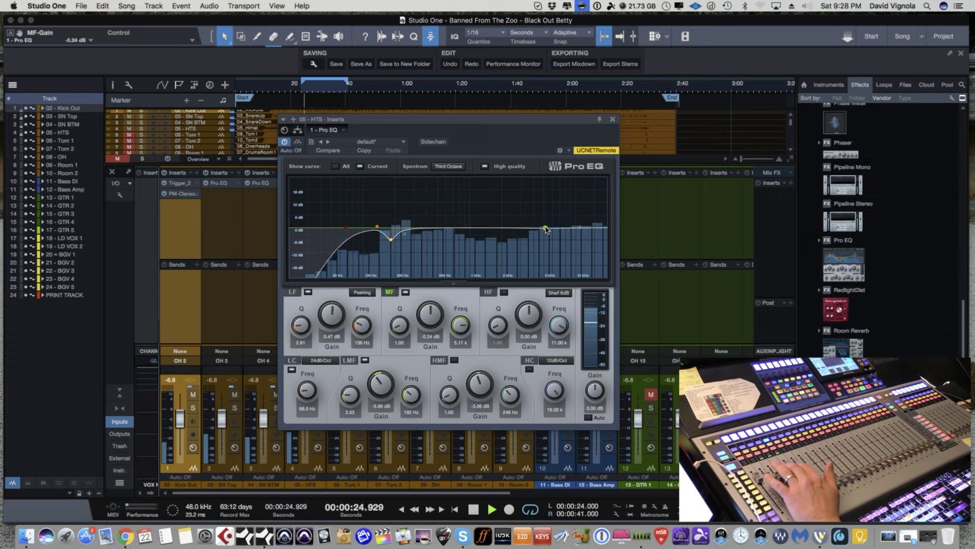
{"action": "left_click_drag", "start_coordinate": [409, 234], "coordinate": [442, 222]}
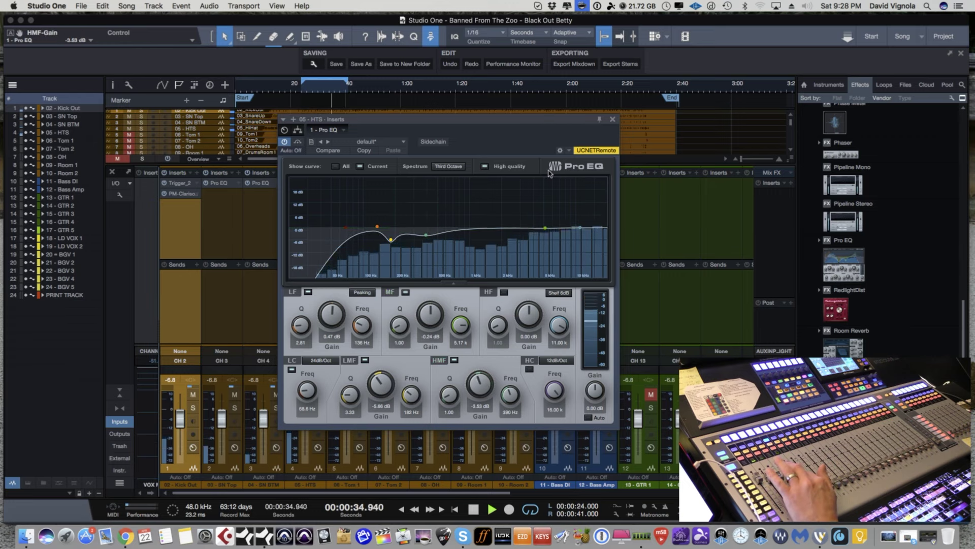
{"action": "left_click", "coordinate": [612, 121]}
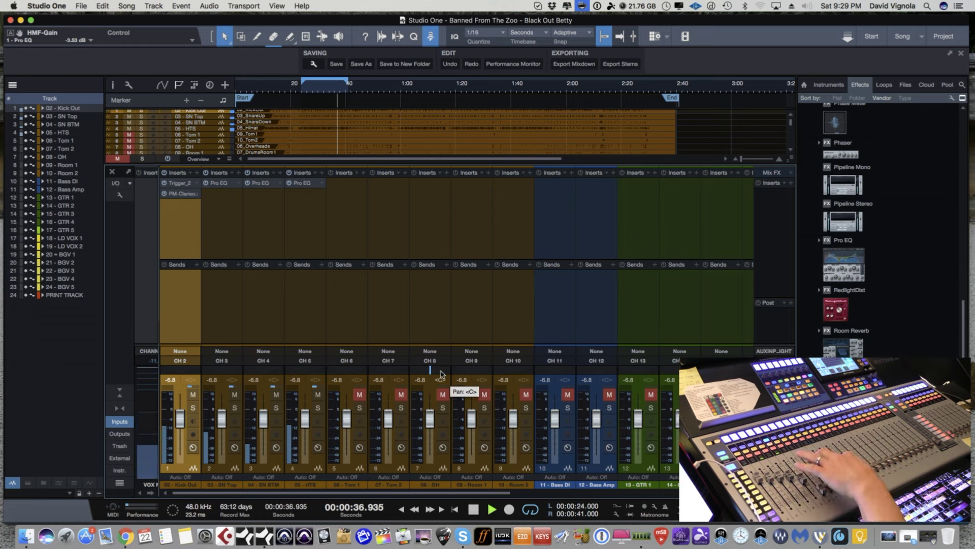
Unmute and select the OH channel, and extend the loop's end to 1:03
{"action": "left_click", "coordinate": [444, 395]}
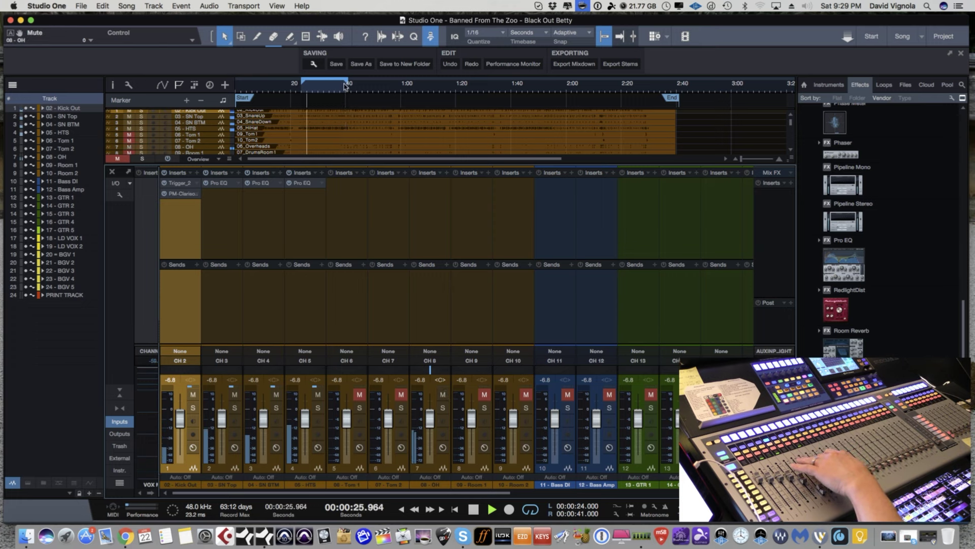
{"action": "left_click_drag", "start_coordinate": [348, 85], "coordinate": [409, 90]}
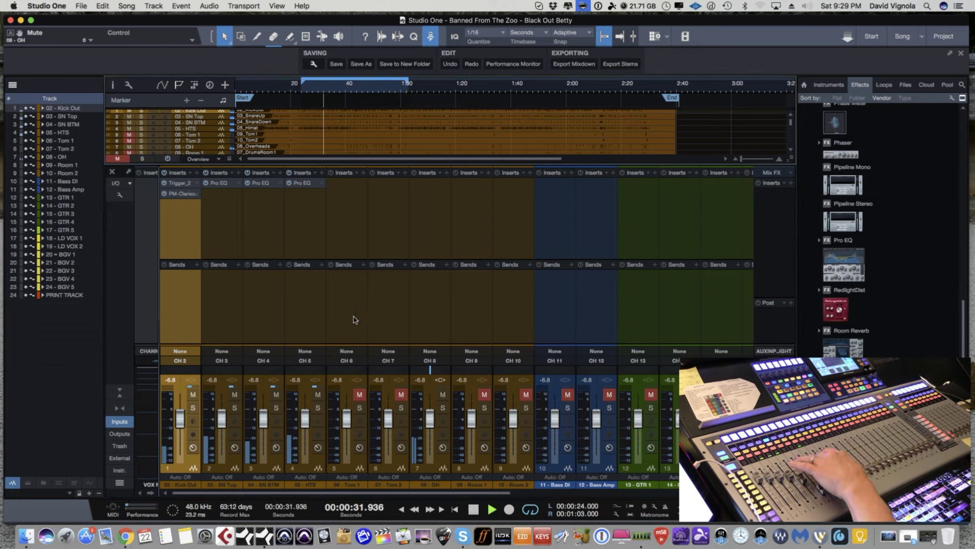
{"action": "left_click", "coordinate": [430, 446]}
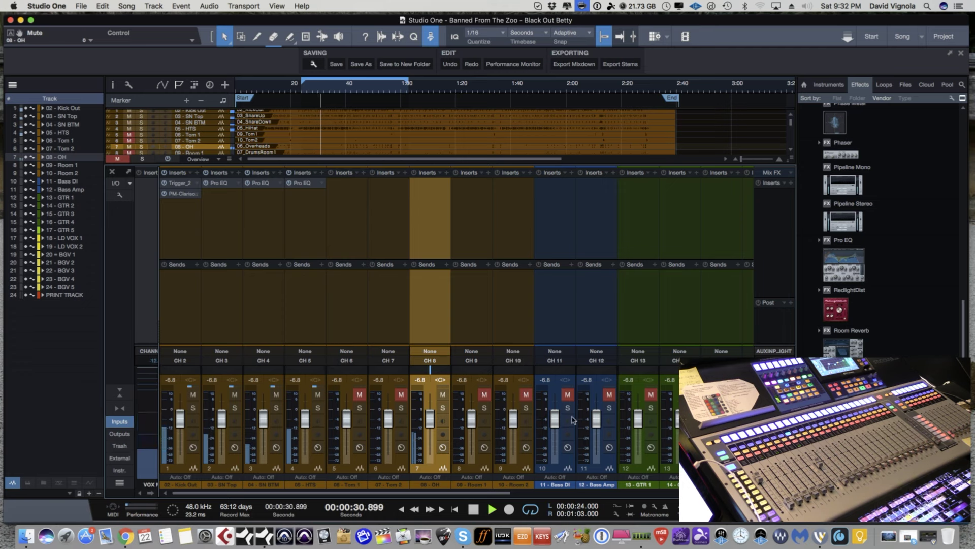
Unmute Room 1 and Room 2, mute OH, and raise the Room 1 fader to +0.5 dB
{"action": "left_click", "coordinate": [476, 510]}
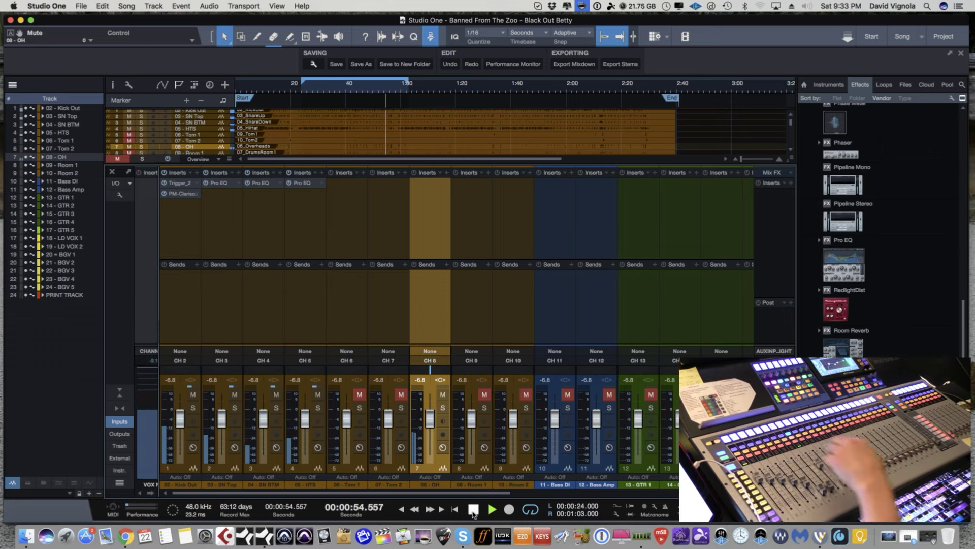
{"action": "left_click", "coordinate": [483, 394]}
{"action": "left_click", "coordinate": [526, 395]}
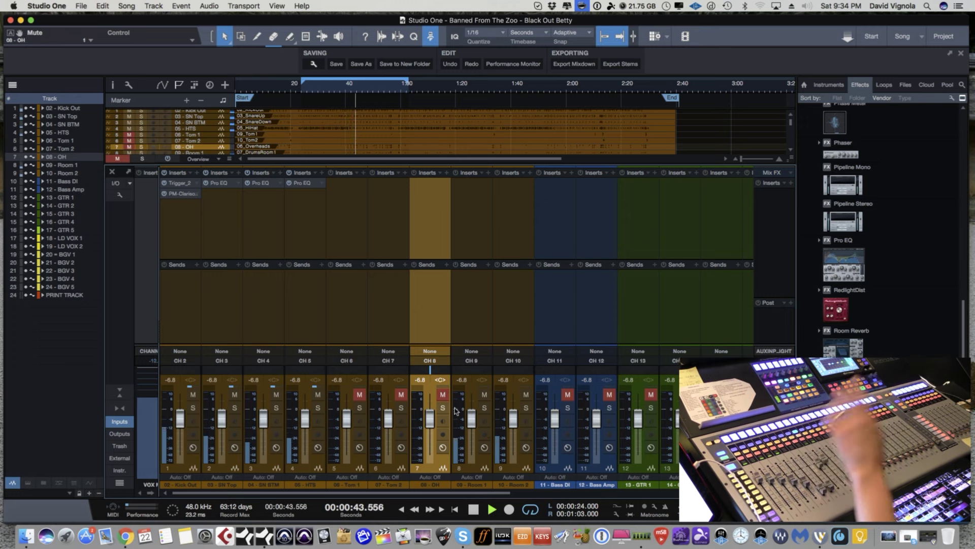
{"action": "left_click", "coordinate": [442, 395]}
{"action": "left_click_drag", "start_coordinate": [470, 421], "coordinate": [472, 412]}
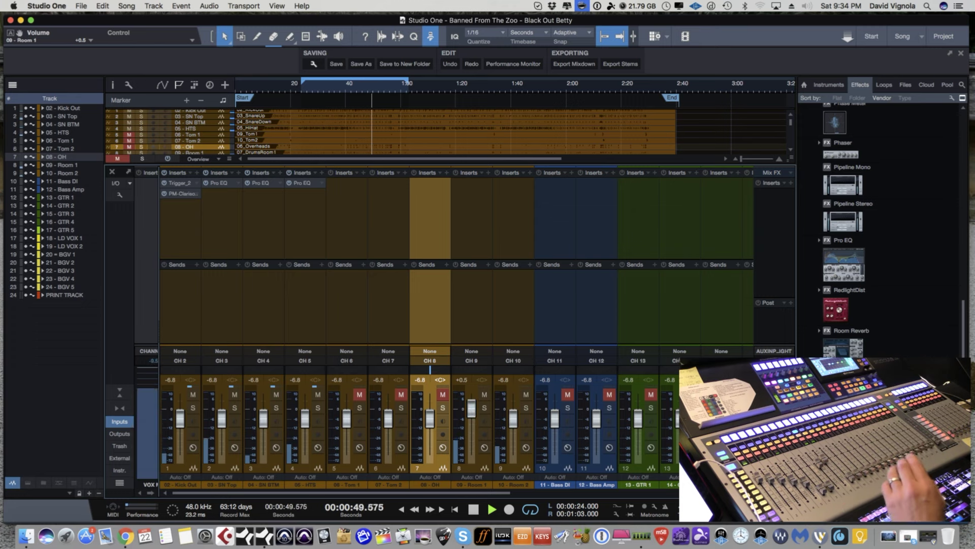
{"action": "scroll", "coordinate": [863, 228], "scroll_direction": "down", "scroll_amount": 10}
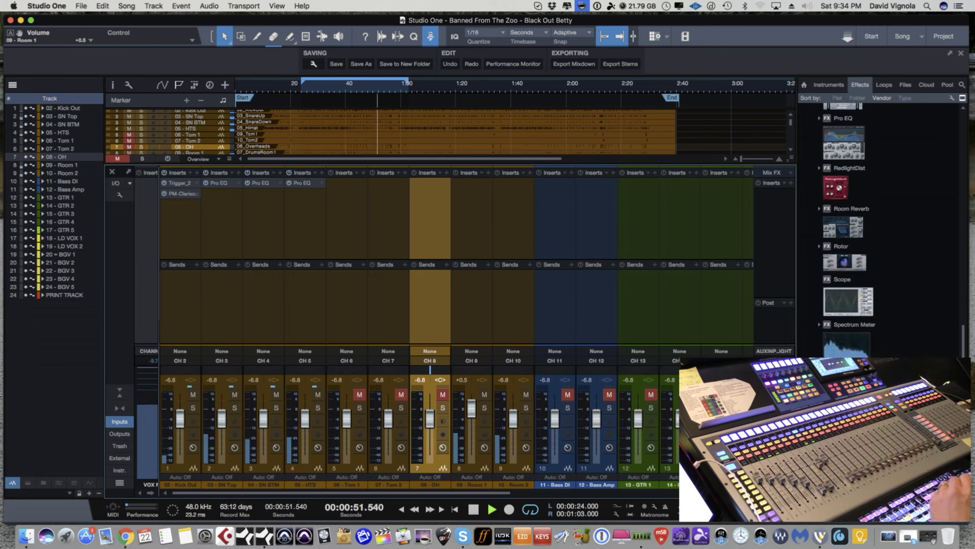
{"action": "scroll", "coordinate": [863, 229], "scroll_direction": "up", "scroll_amount": 10}
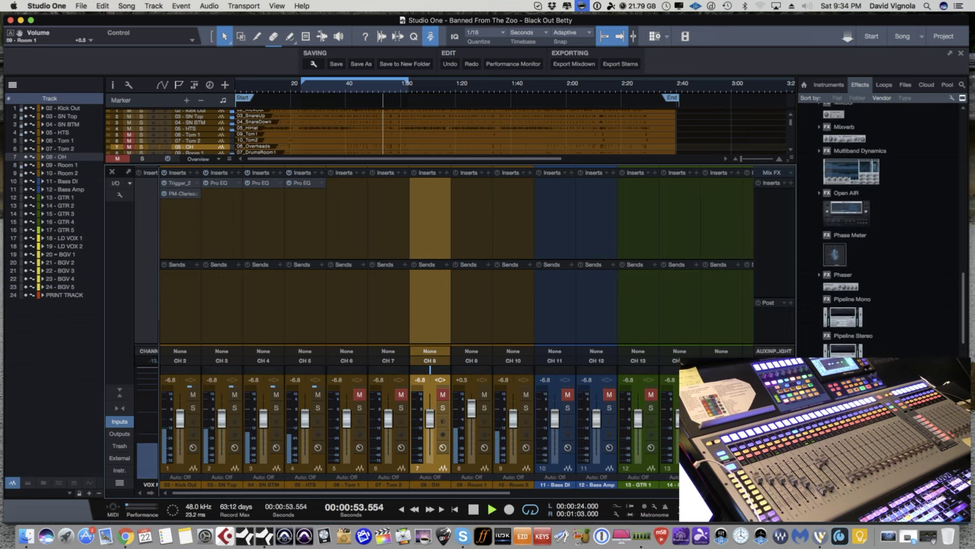
{"action": "scroll", "coordinate": [864, 229], "scroll_direction": "up", "scroll_amount": 3}
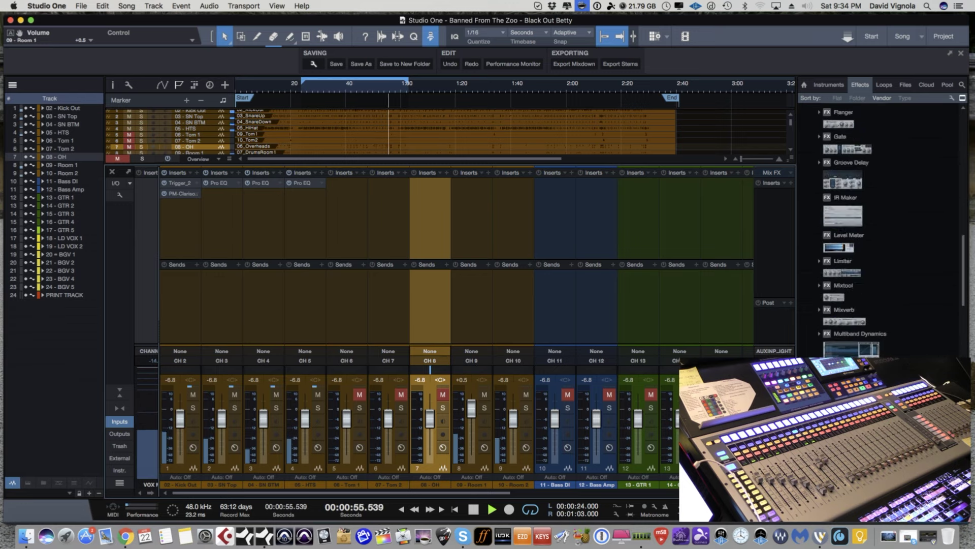
{"action": "scroll", "coordinate": [849, 349], "scroll_direction": "down", "scroll_amount": 3}
{"action": "scroll", "coordinate": [849, 349], "scroll_direction": "down", "scroll_amount": 2}
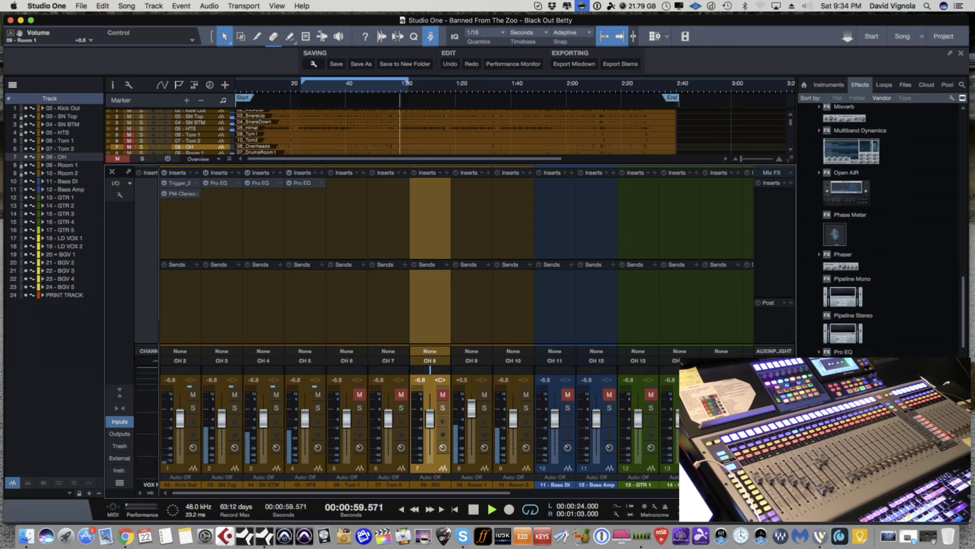
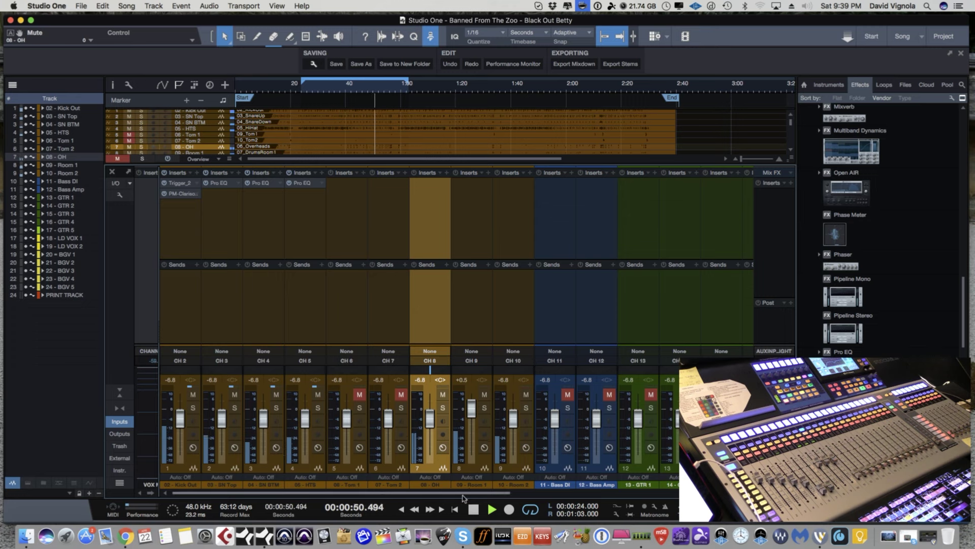
{"action": "key", "text": "space"}
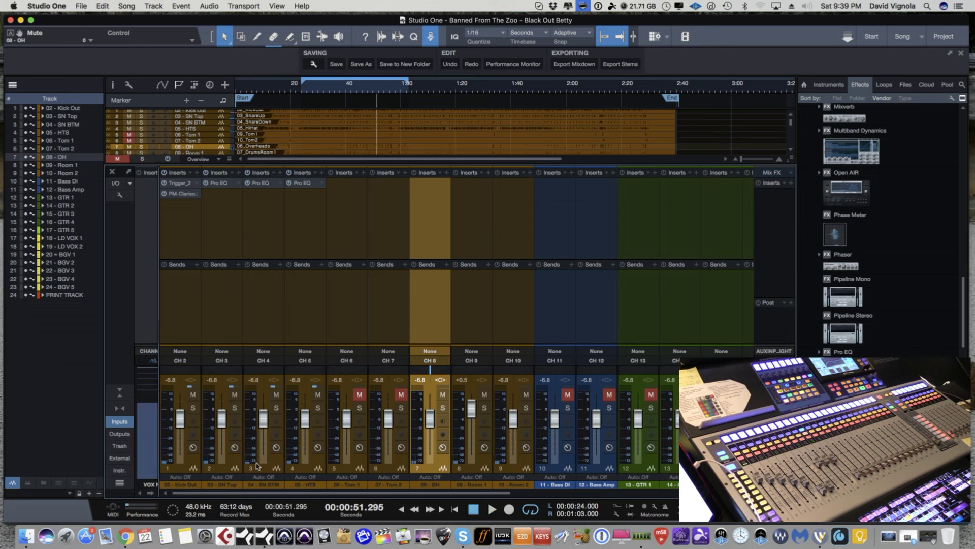
{"action": "left_click", "coordinate": [195, 468]}
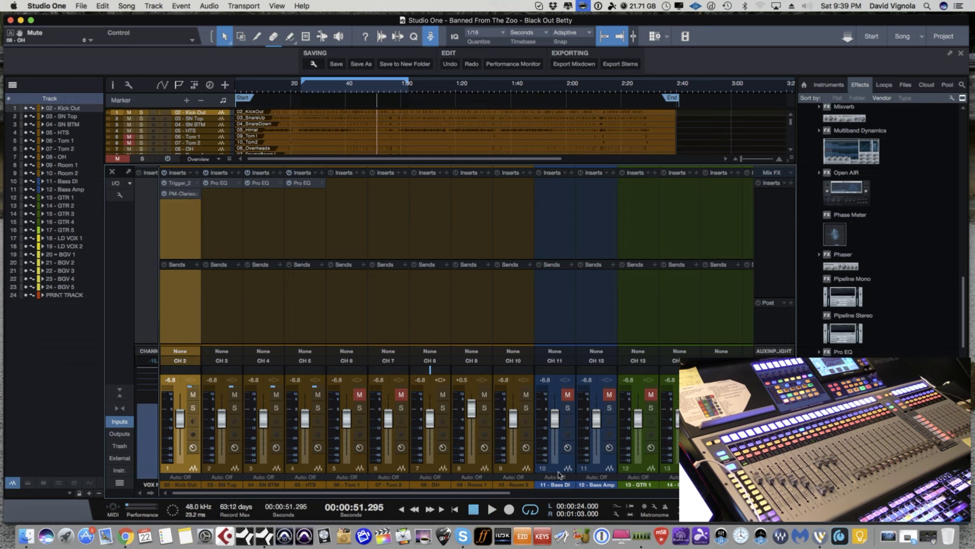
{"action": "left_click", "coordinate": [524, 468], "text": "shift"}
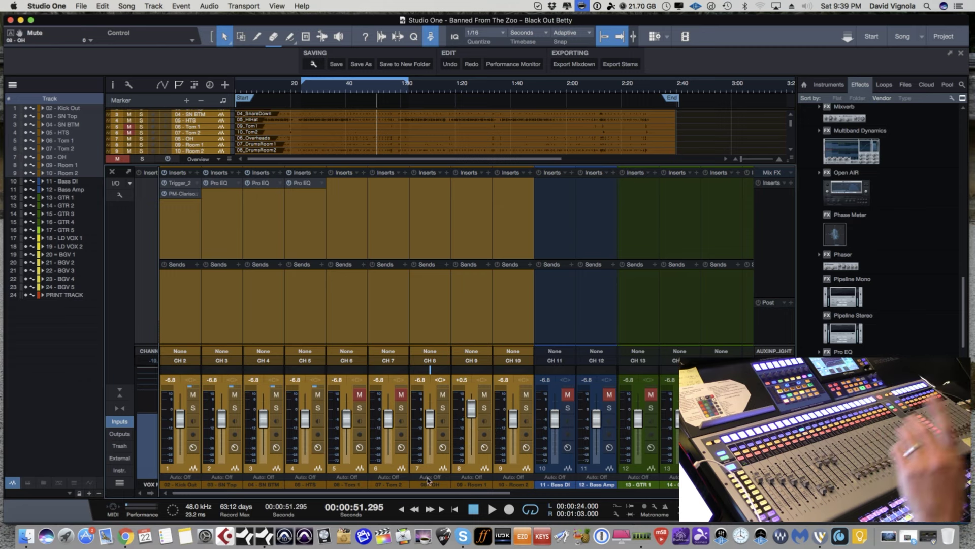
{"action": "right_click", "coordinate": [519, 470]}
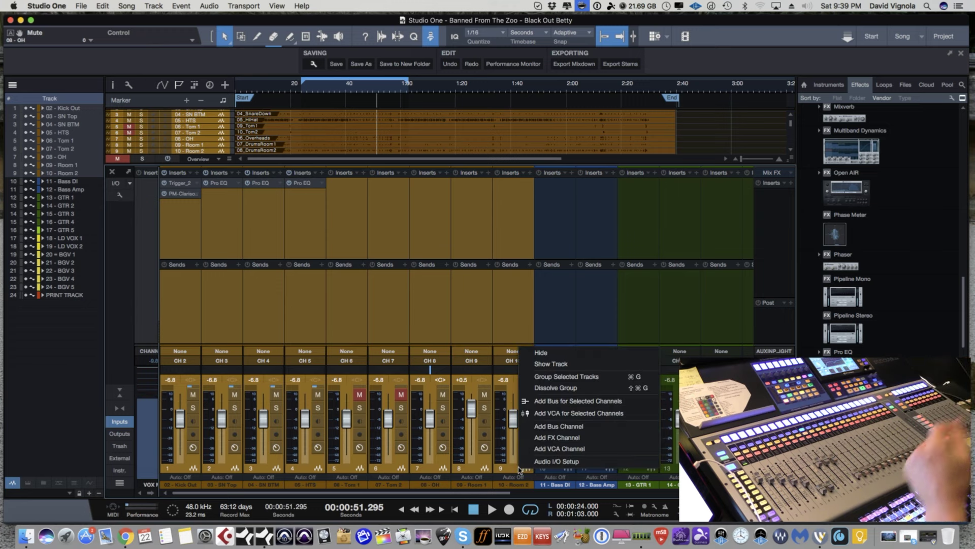
{"action": "left_click", "coordinate": [542, 426]}
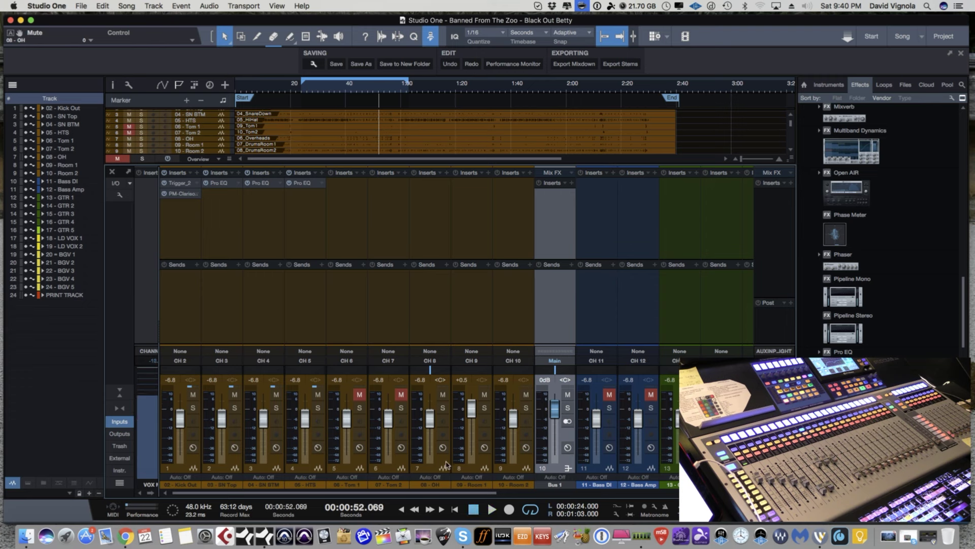
{"action": "right_click", "coordinate": [542, 468]}
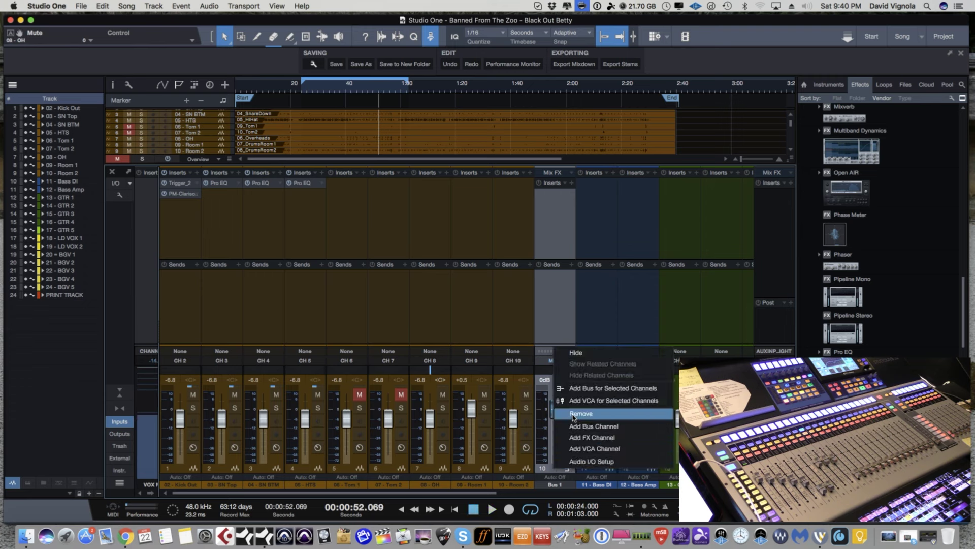
{"action": "left_click", "coordinate": [569, 405]}
Add a bus for the selected drum channels from Kick Out through Room 2
{"action": "left_click", "coordinate": [195, 468]}
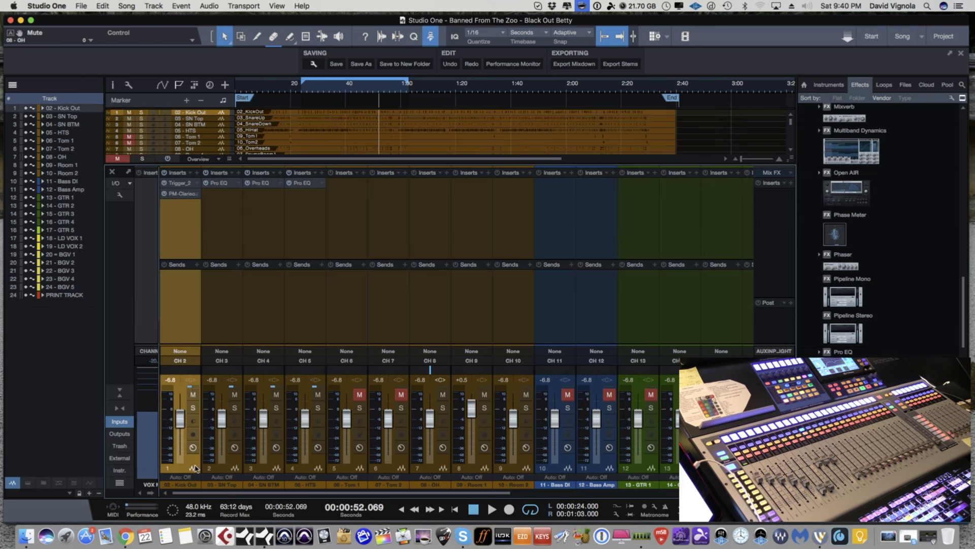
{"action": "left_click", "coordinate": [518, 468], "text": "shift"}
{"action": "right_click", "coordinate": [518, 467]}
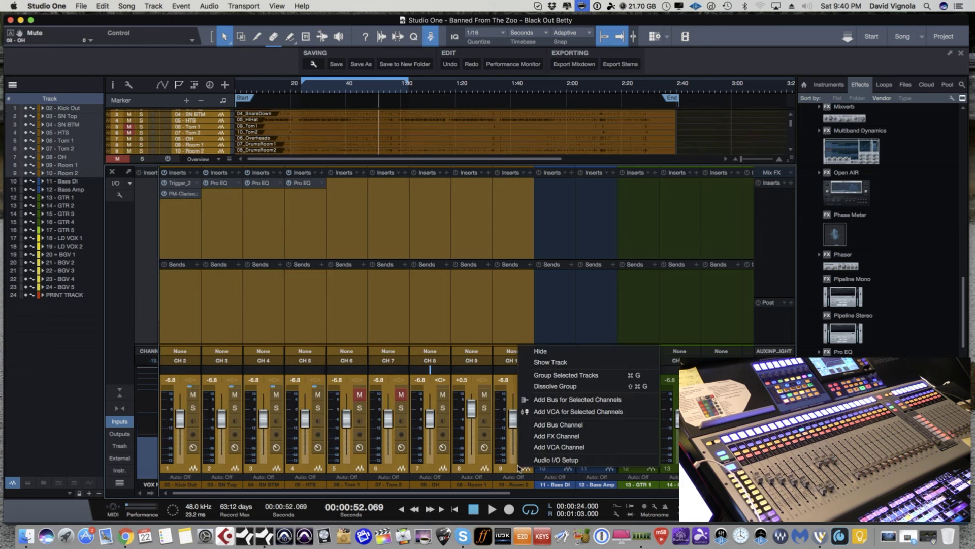
{"action": "left_click", "coordinate": [557, 399]}
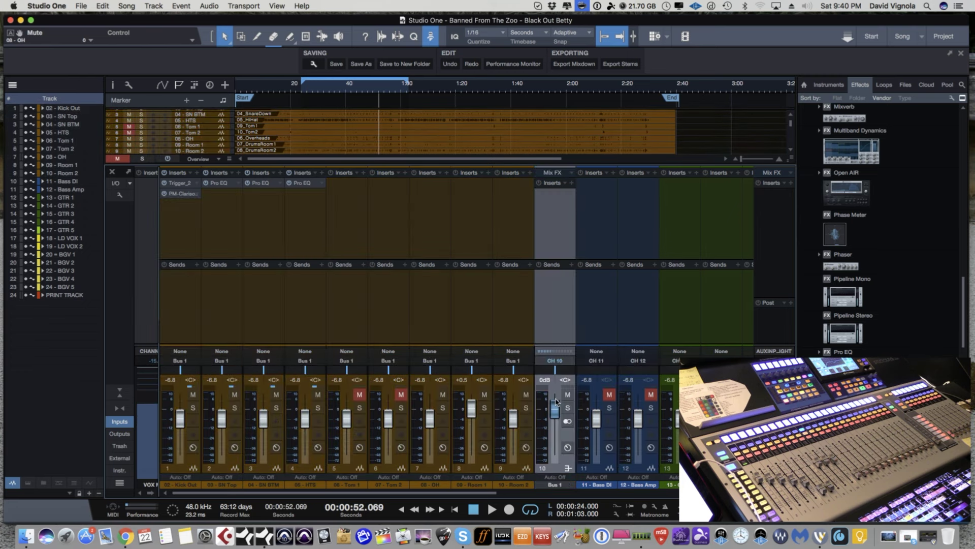
Play the drums through Bus 1, lower its fader to -1.3 dB, and stop playback
{"action": "key", "text": "space"}
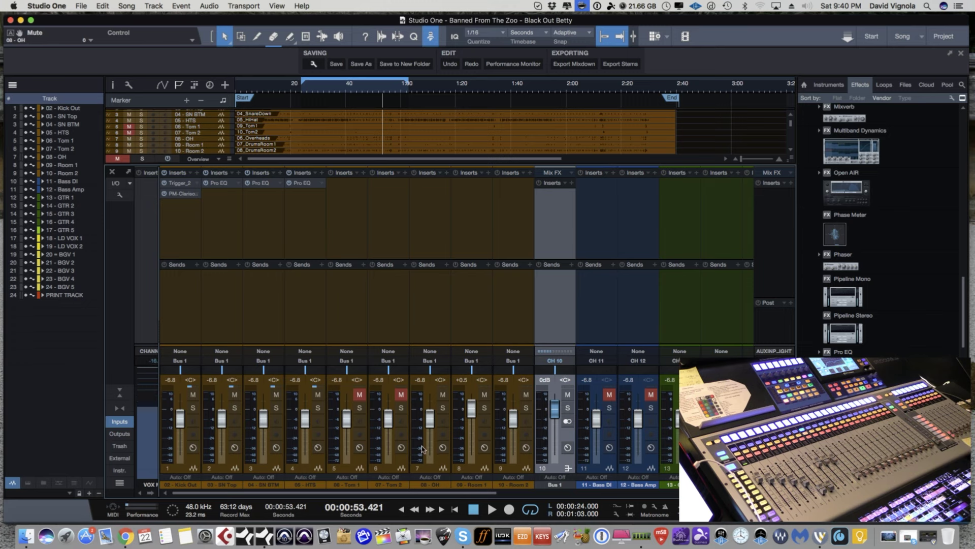
{"action": "key", "text": "space"}
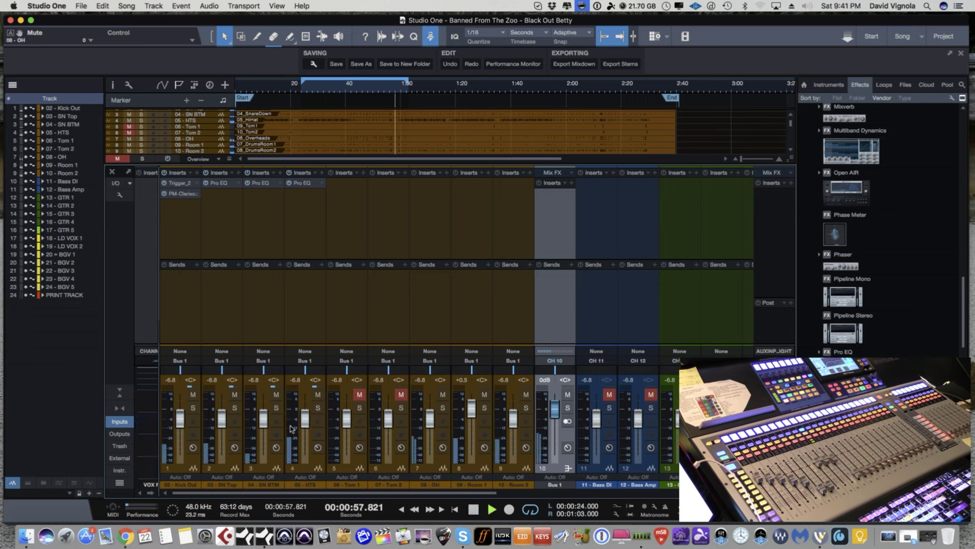
{"action": "mouse_move", "coordinate": [554, 409]}
{"action": "left_mouse_down"}
{"action": "mouse_move", "coordinate": [554, 421]}
{"action": "mouse_move", "coordinate": [555, 414]}
{"action": "left_mouse_up"}
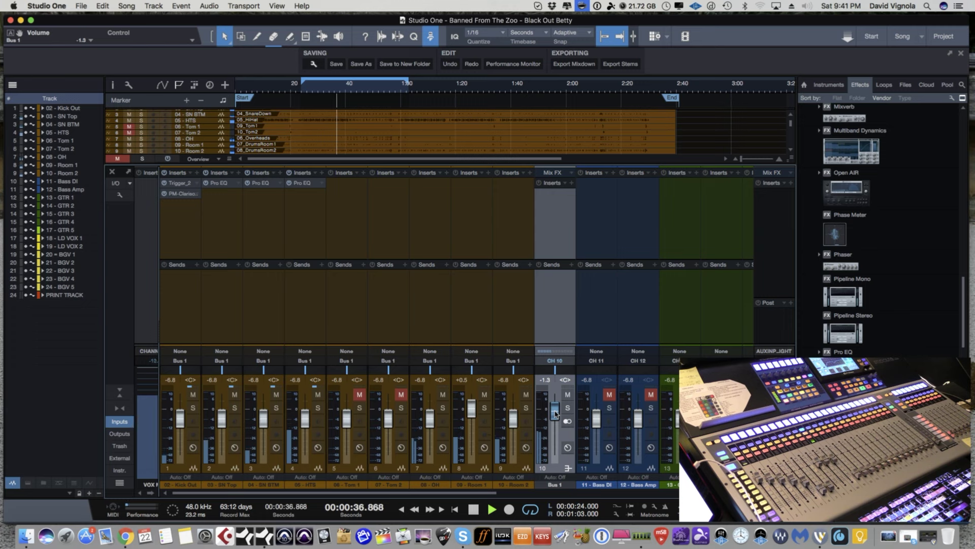
{"action": "key", "text": "space"}
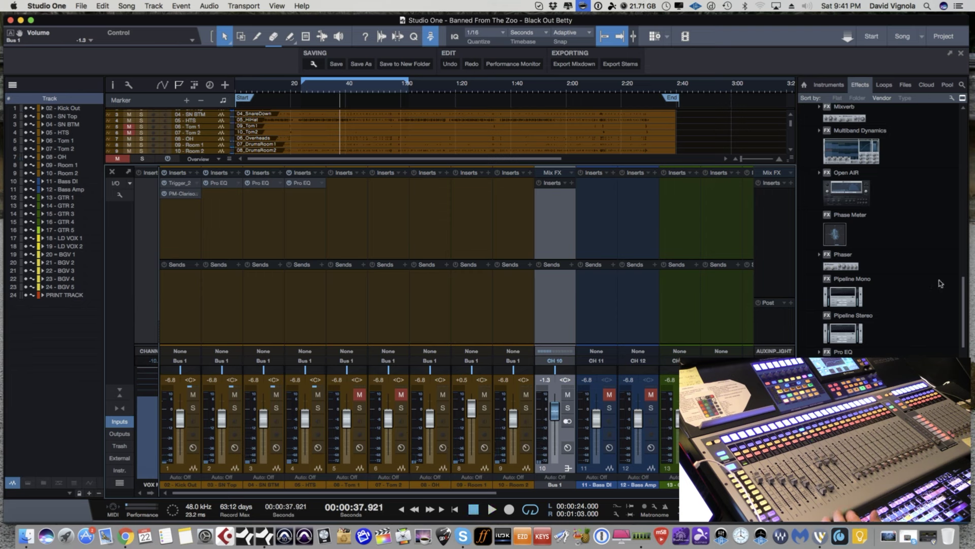
Insert the Compressor effect on Bus 1
{"action": "scroll", "coordinate": [861, 309], "scroll_direction": "up", "scroll_amount": 4}
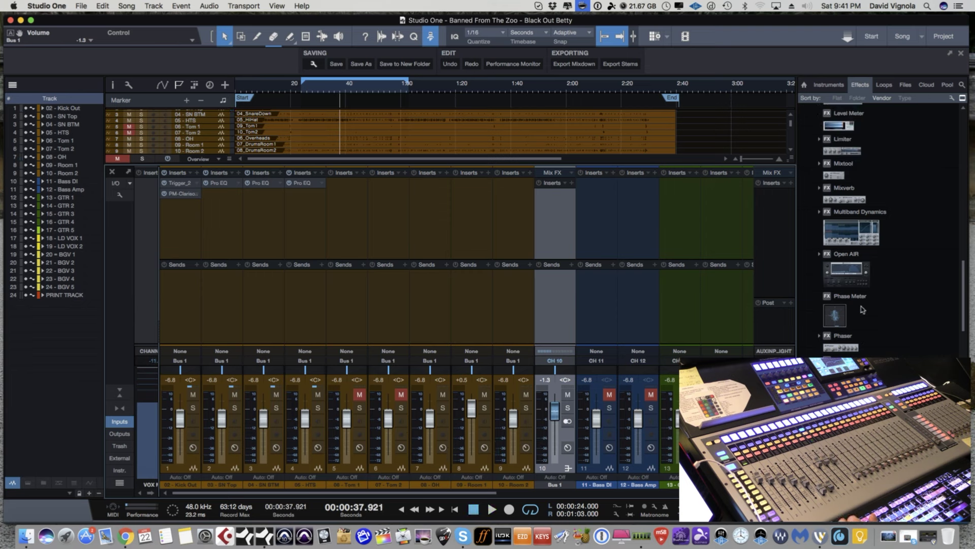
{"action": "scroll", "coordinate": [861, 339], "scroll_direction": "up", "scroll_amount": 5}
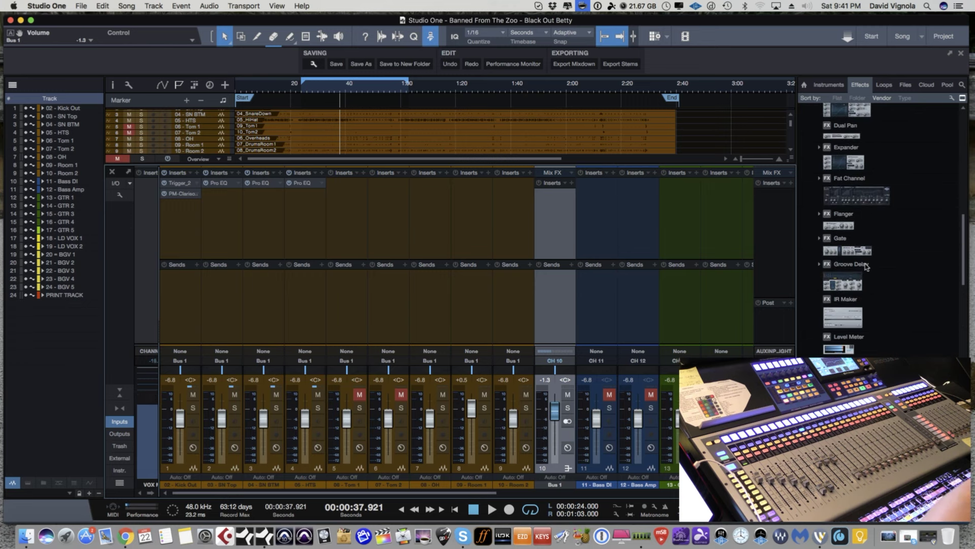
{"action": "scroll", "coordinate": [832, 192], "scroll_direction": "up", "scroll_amount": 3}
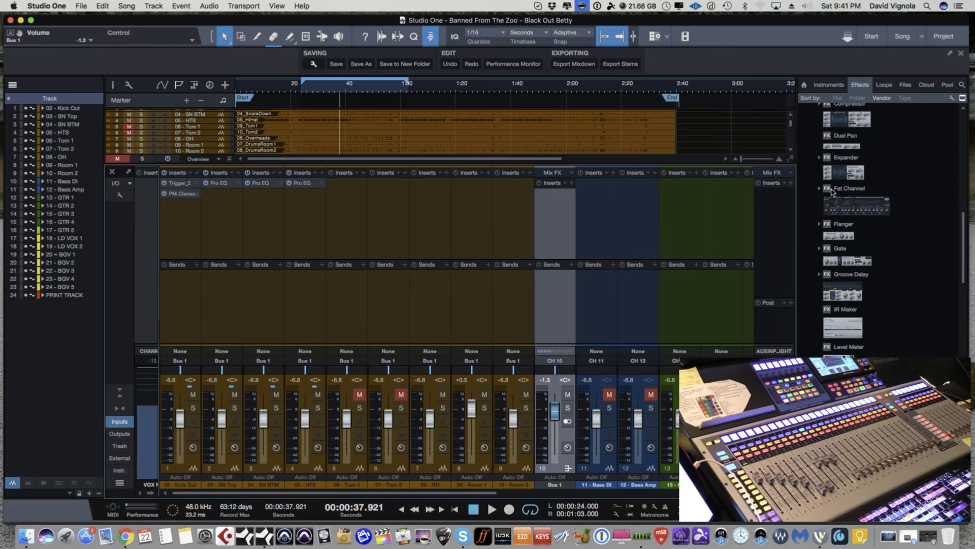
{"action": "scroll", "coordinate": [831, 191], "scroll_direction": "up", "scroll_amount": 2}
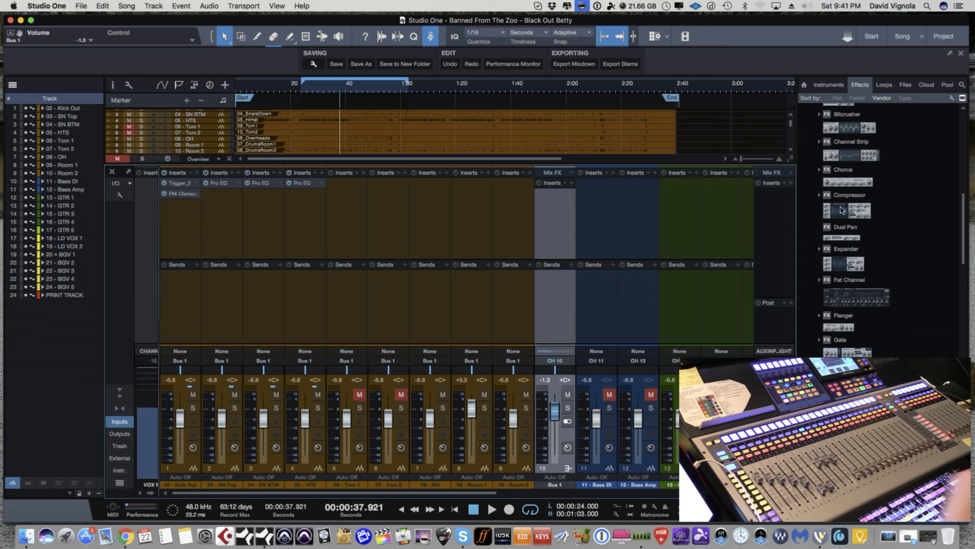
{"action": "left_click_drag", "start_coordinate": [839, 211], "coordinate": [553, 202]}
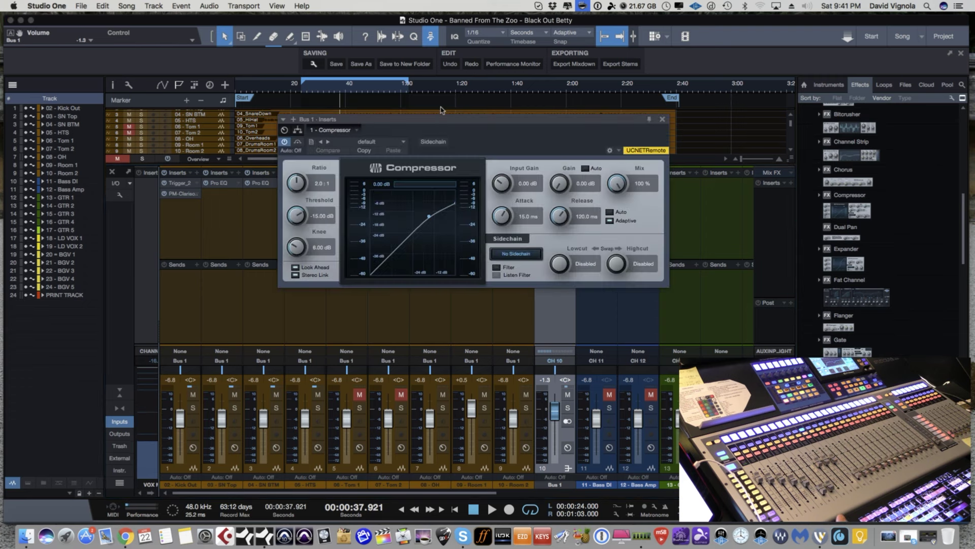
Set the Bus 1 compressor's attack to about 6.54 ms and its release to 43.0 ms
{"action": "left_click_drag", "start_coordinate": [440, 117], "coordinate": [448, 161]}
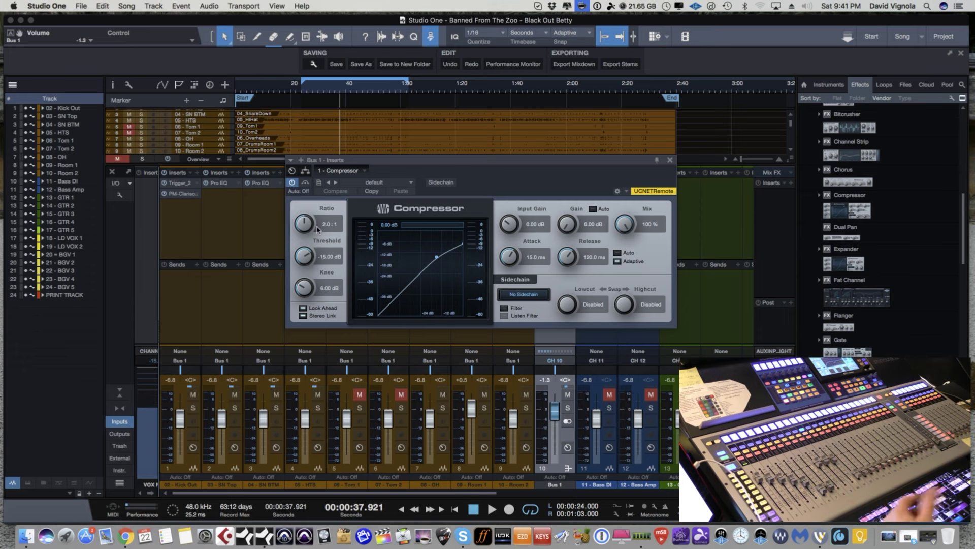
{"action": "mouse_move", "coordinate": [369, 161]}
{"action": "left_mouse_down"}
{"action": "mouse_move", "coordinate": [369, 179]}
{"action": "mouse_move", "coordinate": [362, 150]}
{"action": "mouse_move", "coordinate": [375, 161]}
{"action": "left_mouse_up"}
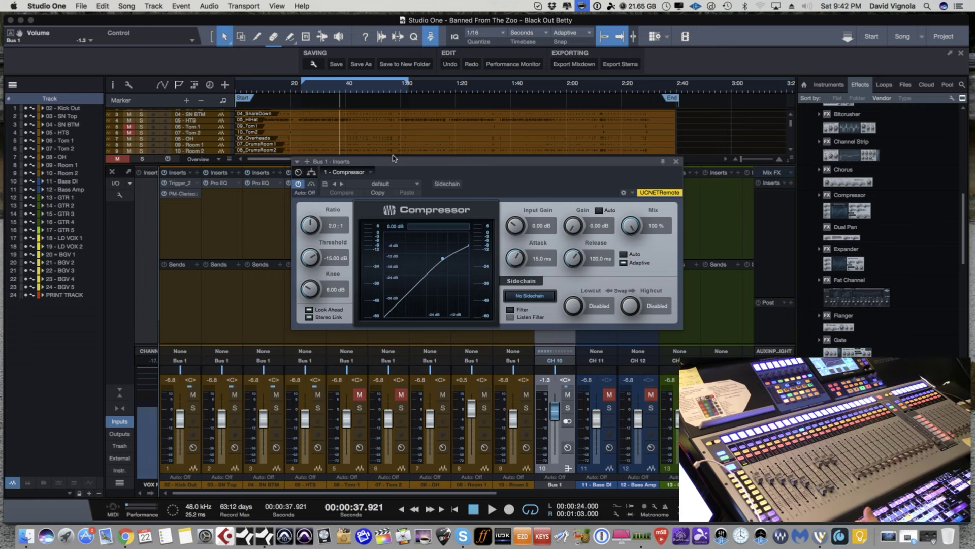
{"action": "left_click_drag", "start_coordinate": [393, 164], "coordinate": [390, 168]}
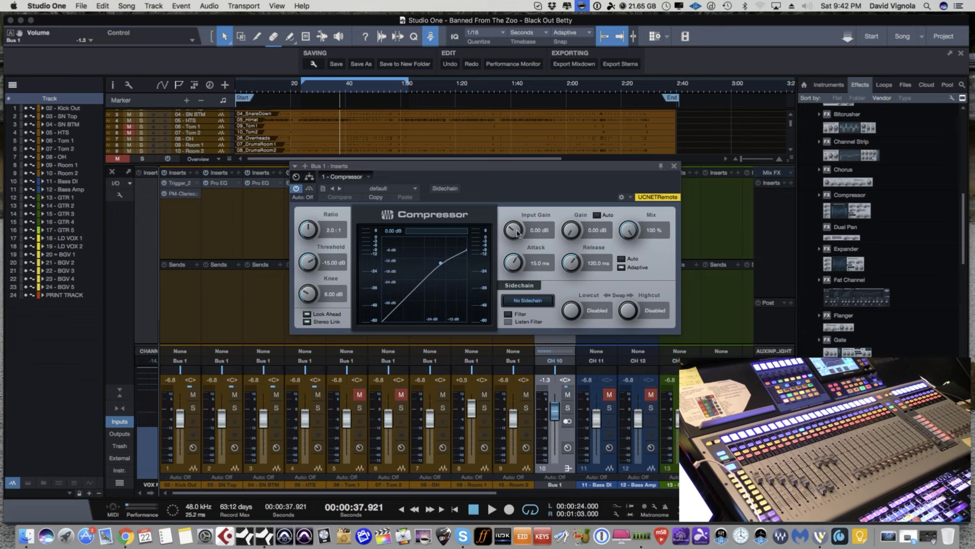
{"action": "left_click_drag", "start_coordinate": [514, 259], "coordinate": [511, 271]}
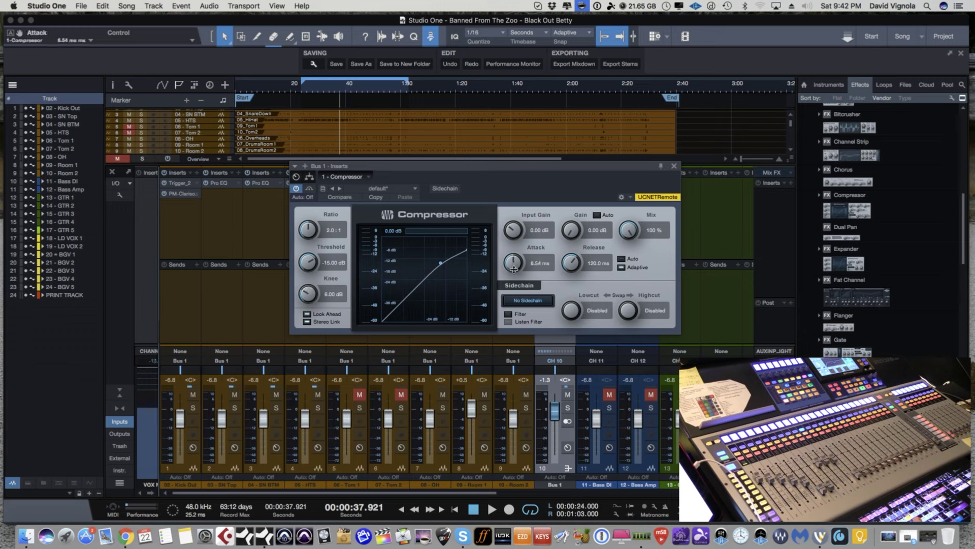
{"action": "left_click_drag", "start_coordinate": [572, 269], "coordinate": [576, 261]}
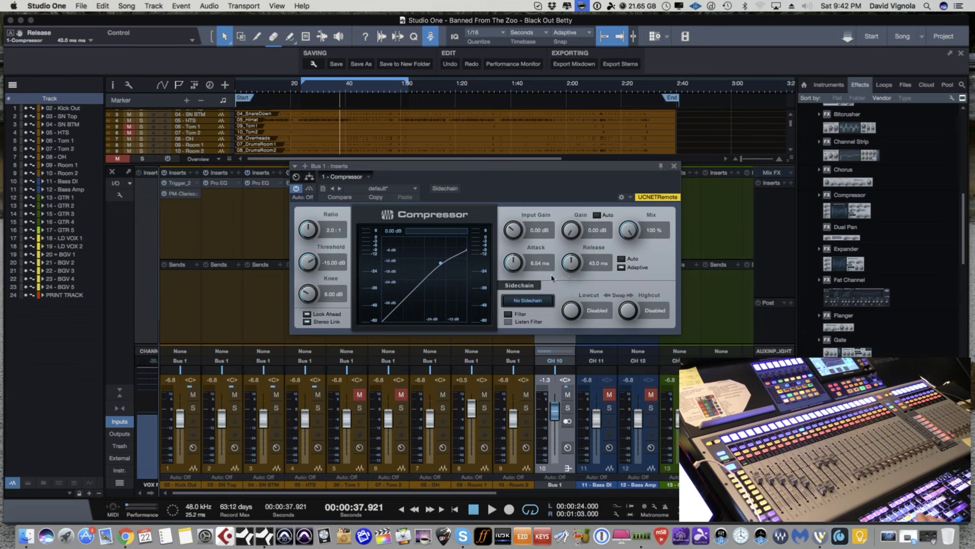
Play the drums and set the compressor's threshold to -12.60 dB, attack to 0.50 ms and release to 7.21 ms
{"action": "key", "text": "space"}
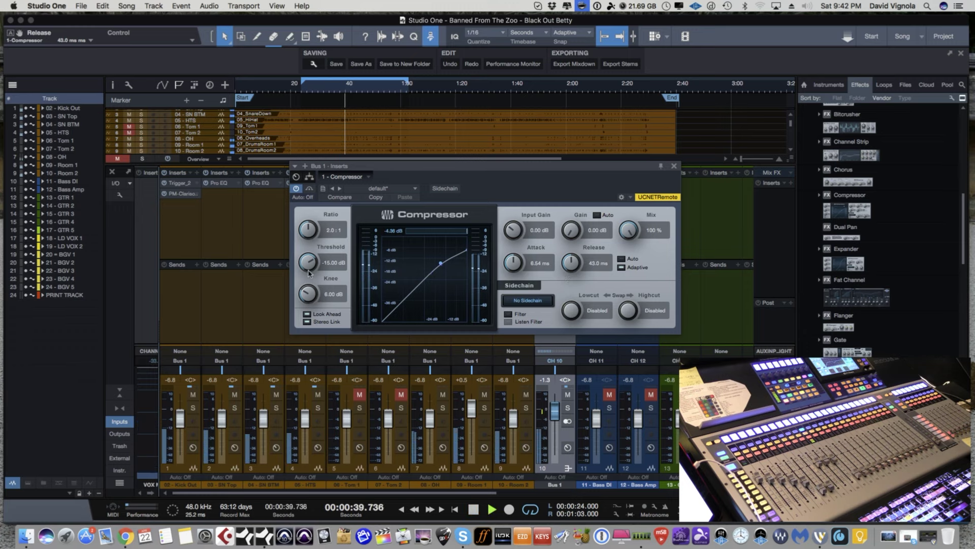
{"action": "left_click_drag", "start_coordinate": [307, 270], "coordinate": [311, 263]}
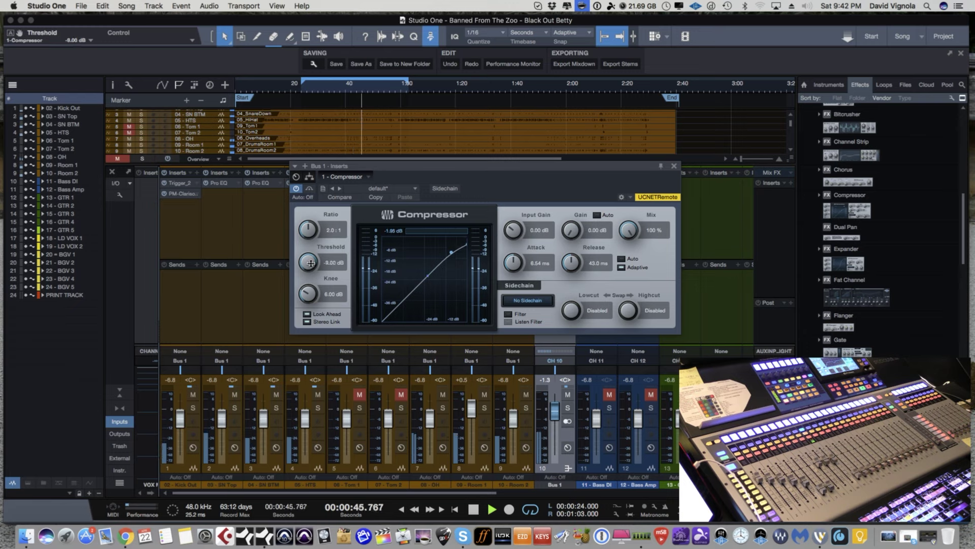
{"action": "left_click_drag", "start_coordinate": [512, 261], "coordinate": [504, 287]}
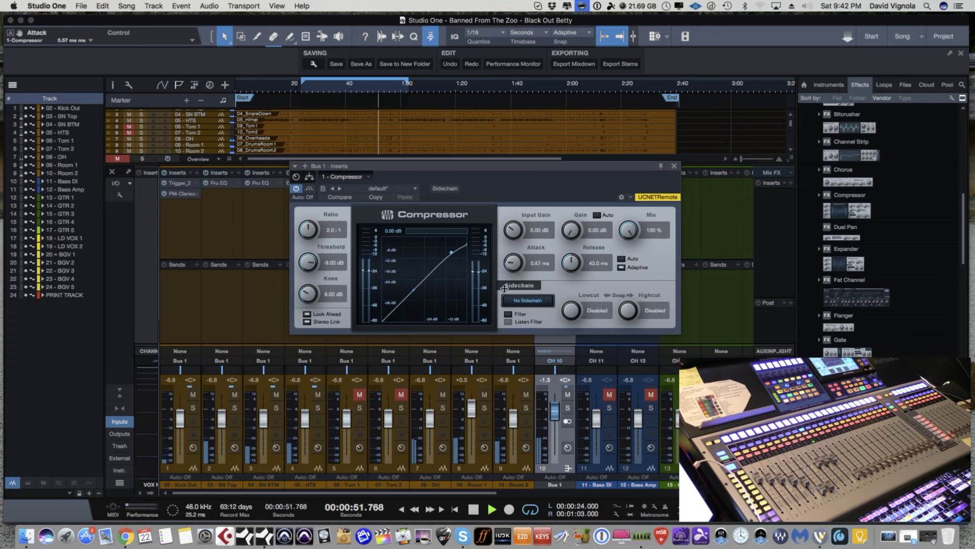
{"action": "left_click_drag", "start_coordinate": [566, 262], "coordinate": [558, 284]}
{"action": "left_click_drag", "start_coordinate": [308, 264], "coordinate": [311, 269]}
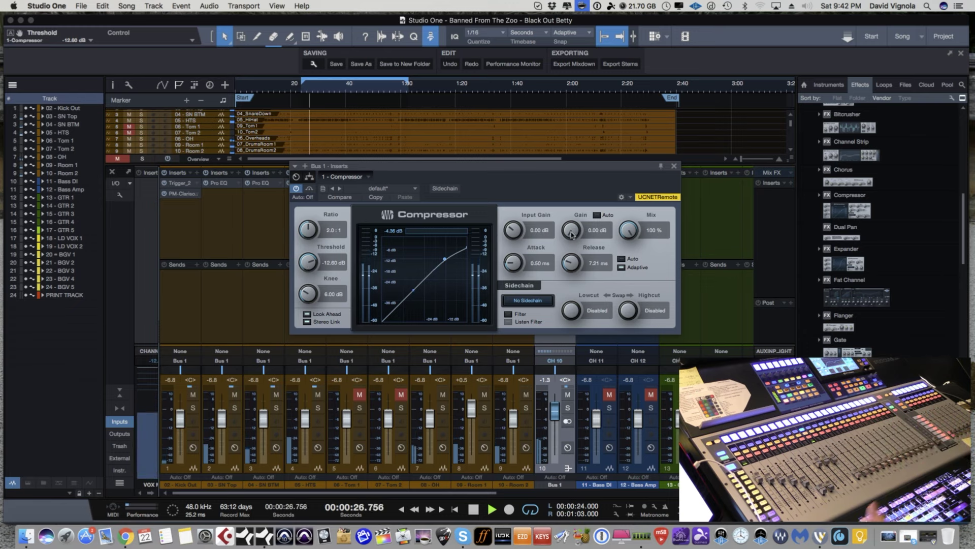
Set the compressor's gain to 3 dB and toggle its bypass to compare the drum bus with and without compression
{"action": "left_click", "coordinate": [592, 236]}
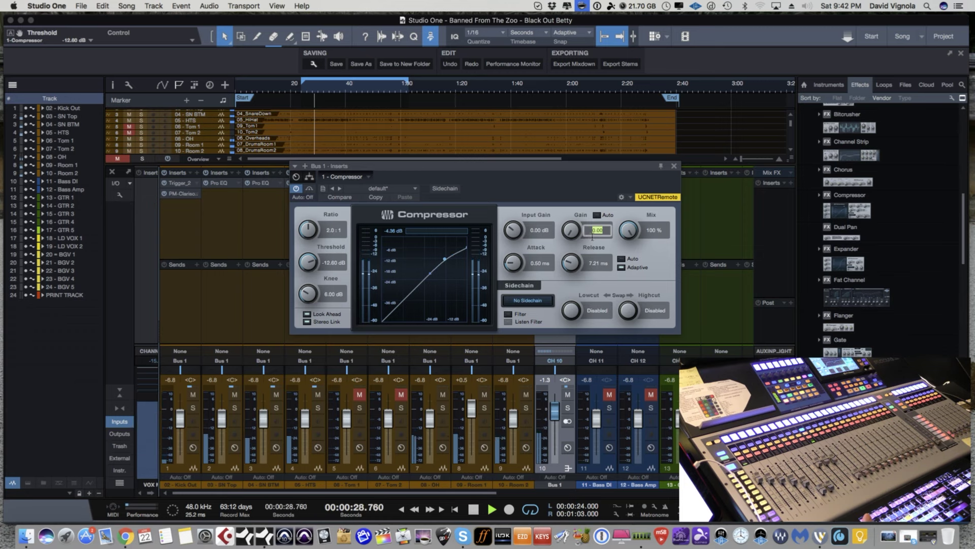
{"action": "type", "text": "3"}
{"action": "key", "text": "Return"}
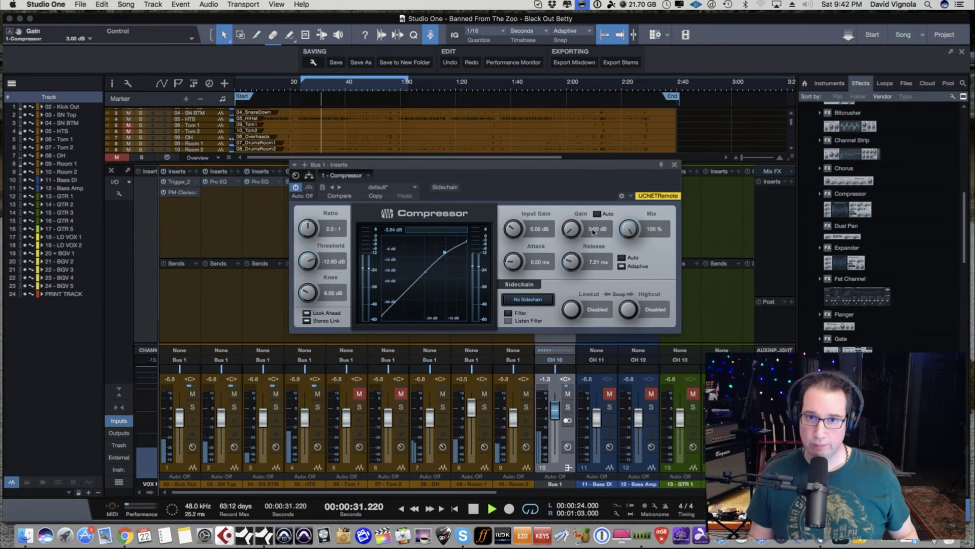
{"action": "left_click", "coordinate": [307, 188]}
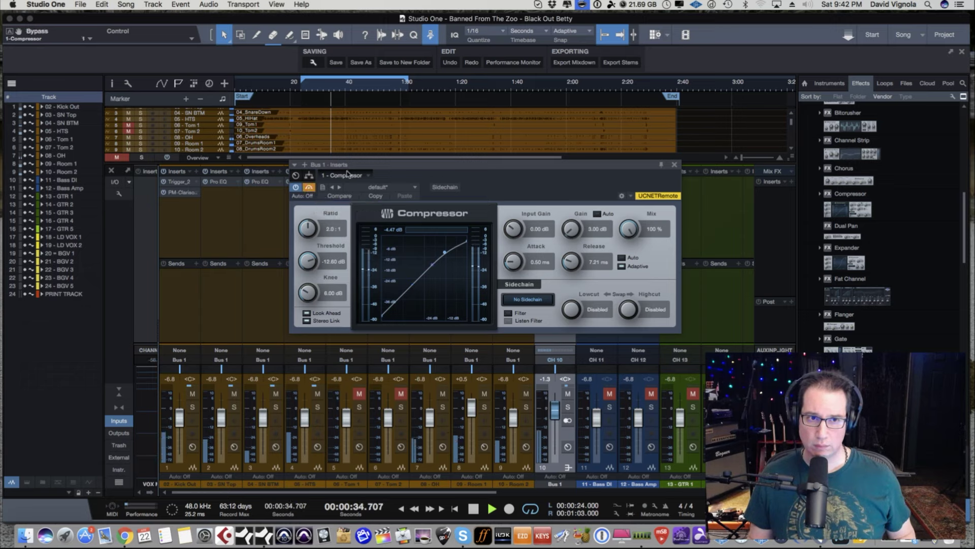
{"action": "left_click", "coordinate": [309, 188]}
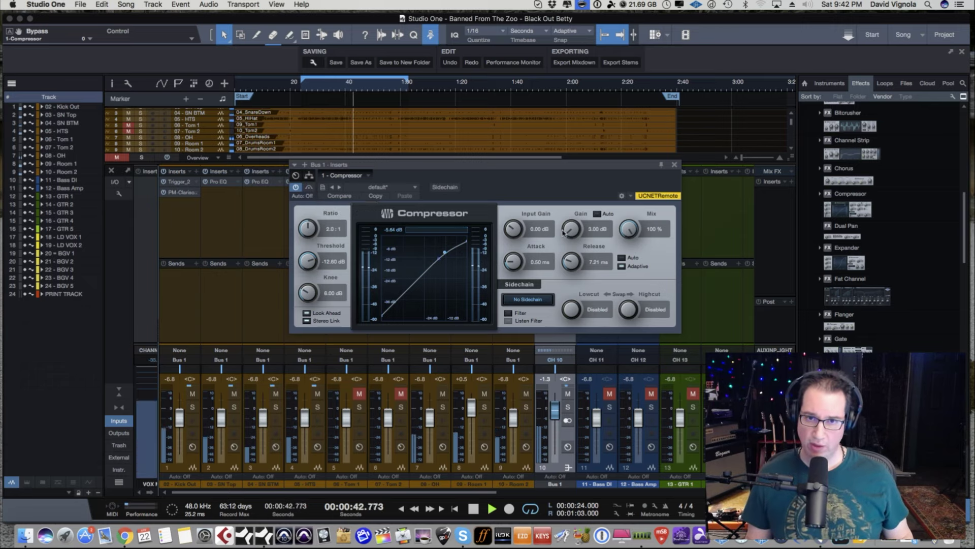
Lower the compressor's gain to 2.40 dB, compare it against bypass again, and stop playback
{"action": "left_click_drag", "start_coordinate": [571, 229], "coordinate": [570, 231]}
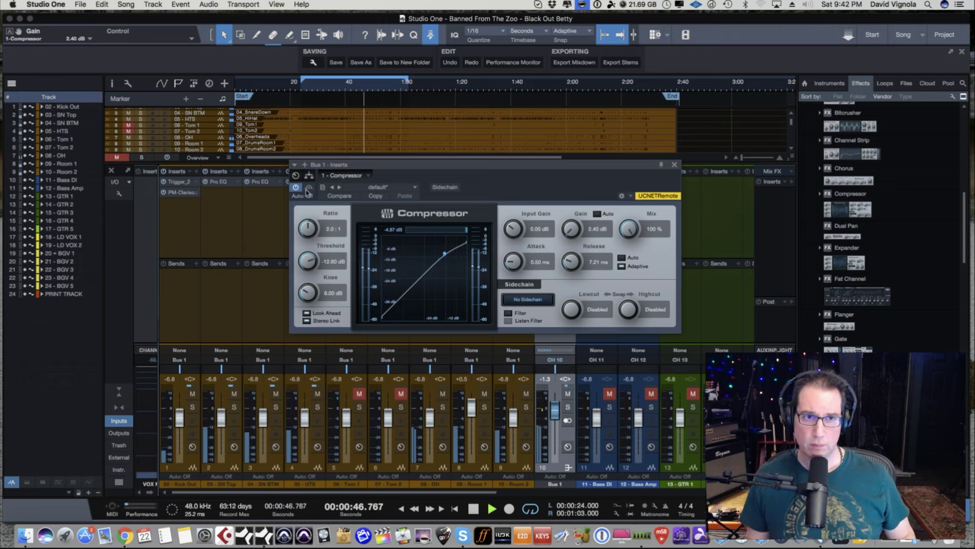
{"action": "left_click", "coordinate": [309, 188]}
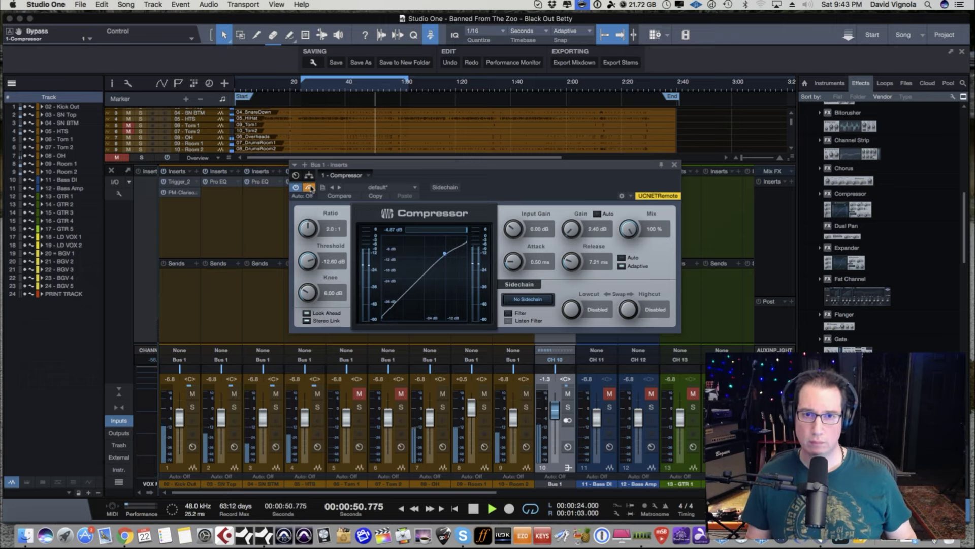
{"action": "left_click", "coordinate": [309, 187]}
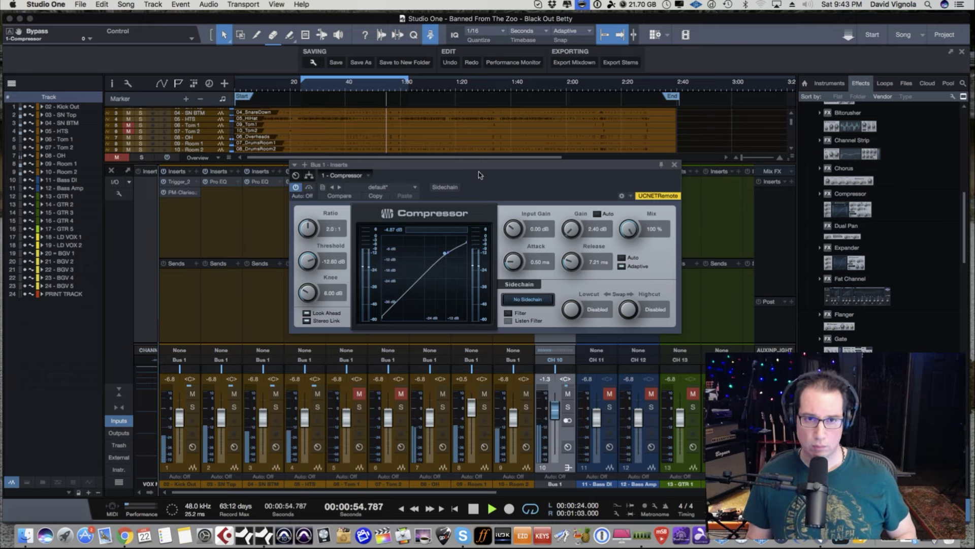
{"action": "key", "text": "space"}
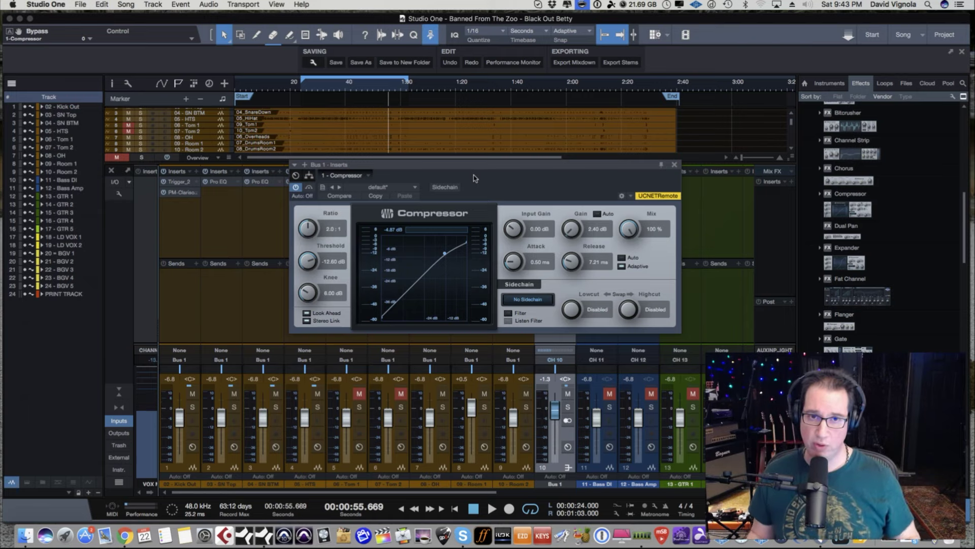
Switch off the Compressor on Bus 1 and insert Slate Digital's VBC FG-Red after it
{"action": "left_click_drag", "start_coordinate": [436, 168], "coordinate": [426, 160]}
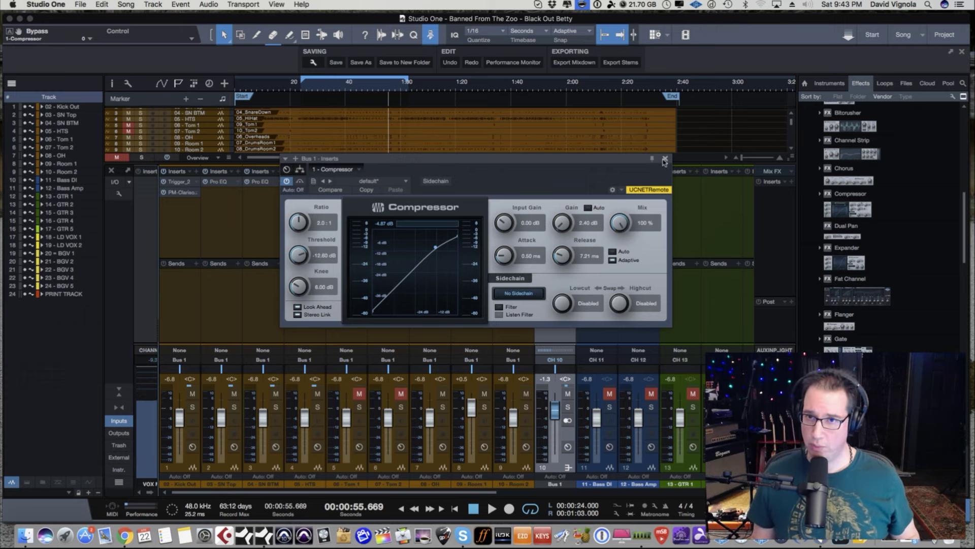
{"action": "left_click", "coordinate": [664, 160]}
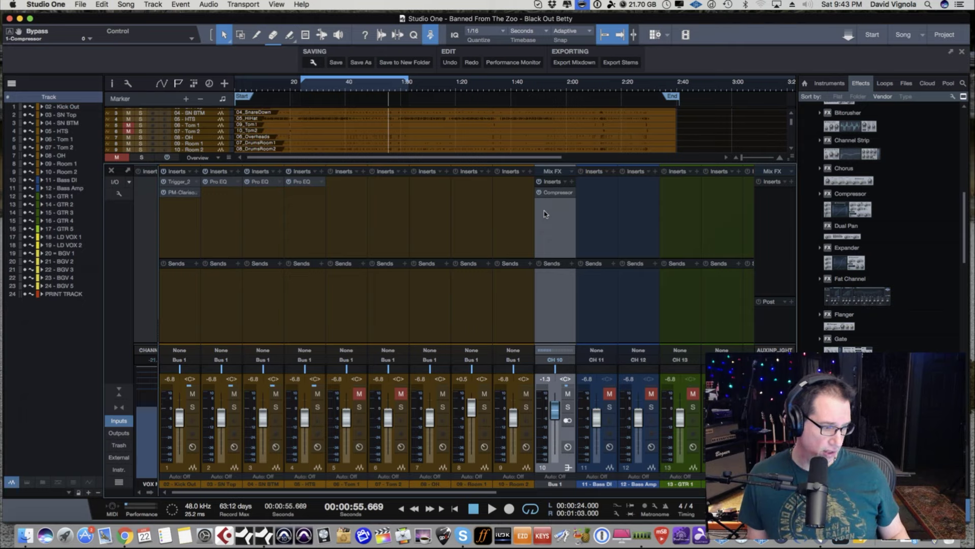
{"action": "scroll", "coordinate": [911, 194], "scroll_direction": "up", "scroll_amount": 8}
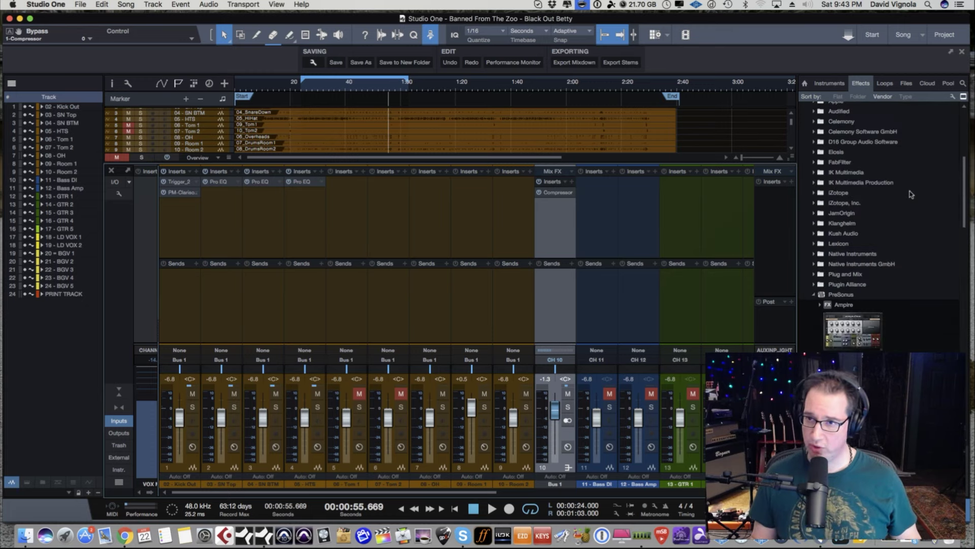
{"action": "left_click", "coordinate": [815, 305]}
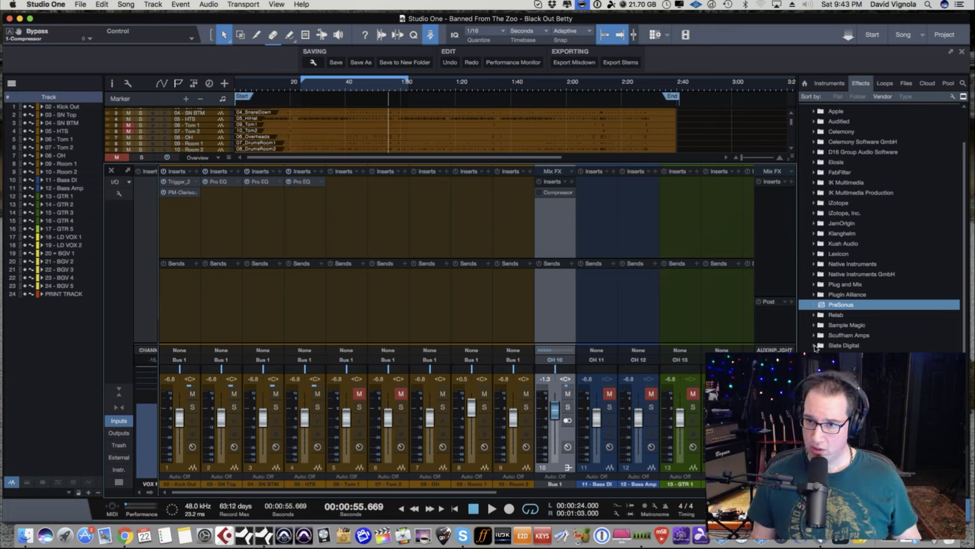
{"action": "left_click", "coordinate": [815, 346]}
{"action": "scroll", "coordinate": [833, 269], "scroll_direction": "down", "scroll_amount": 4}
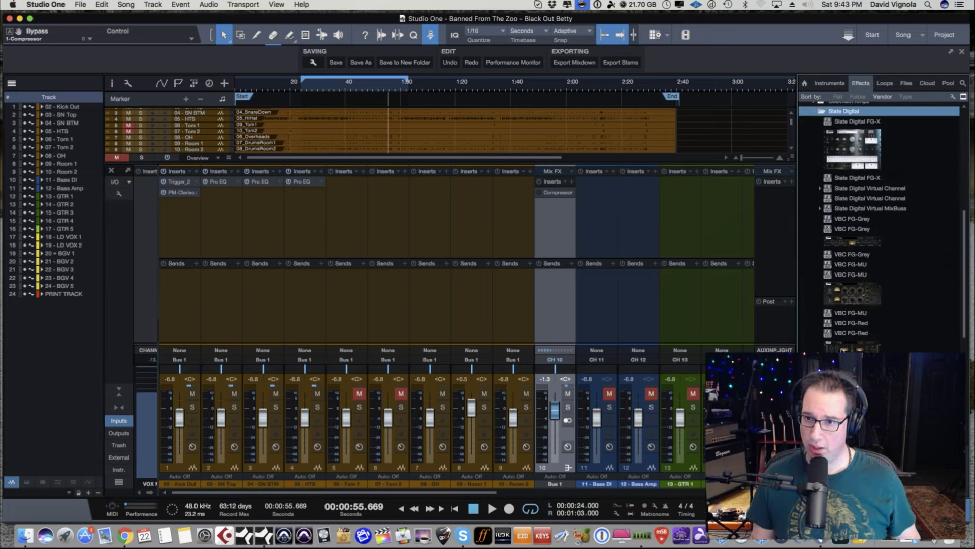
{"action": "left_click_drag", "start_coordinate": [852, 333], "coordinate": [559, 228]}
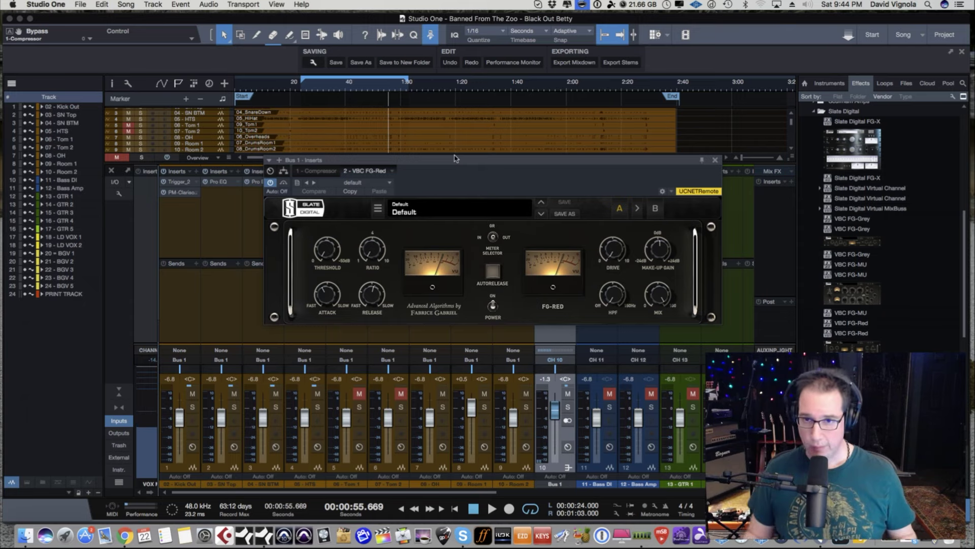
Set the FG-Red's ratio to 2.0, adjust its attack, and set its release to 2.5
{"action": "left_click_drag", "start_coordinate": [432, 162], "coordinate": [421, 167]}
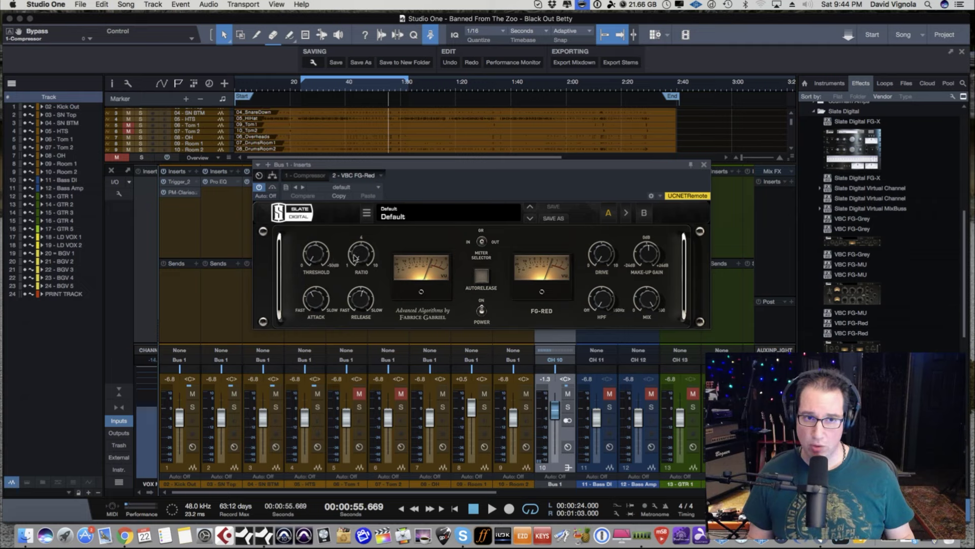
{"action": "left_click_drag", "start_coordinate": [354, 262], "coordinate": [354, 227]}
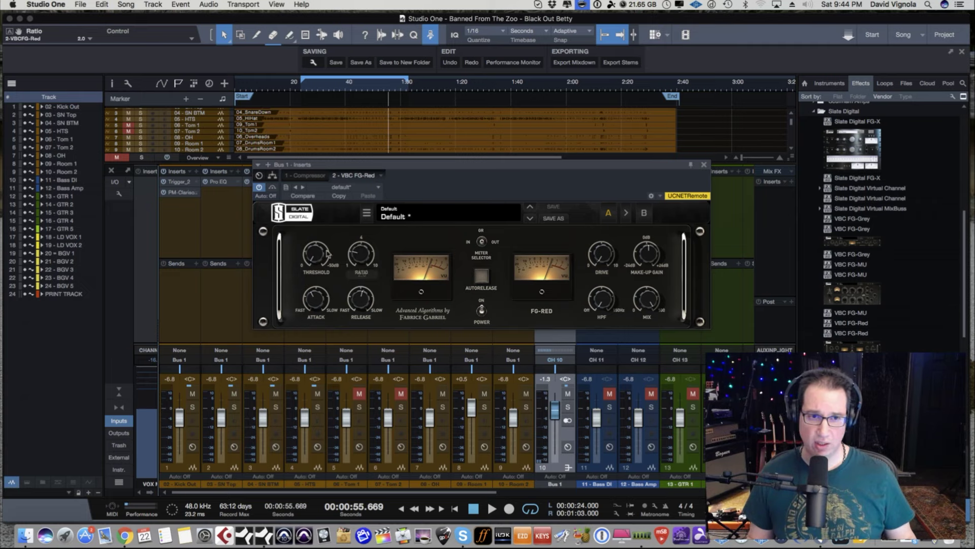
{"action": "mouse_move", "coordinate": [313, 304]}
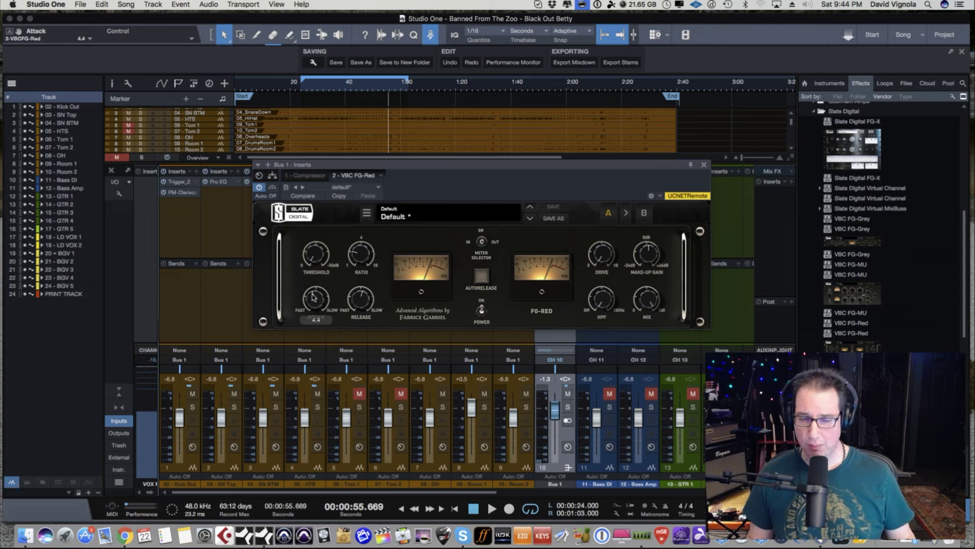
{"action": "mouse_move", "coordinate": [361, 297]}
{"action": "left_click_drag", "start_coordinate": [361, 298], "coordinate": [356, 318]}
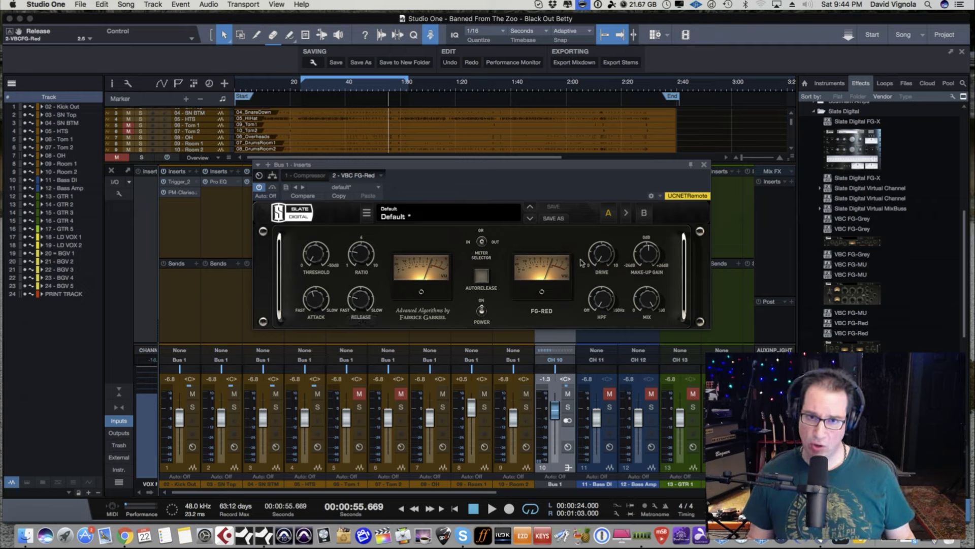
Raise the FG-Red's drive to 4.7 and set its high-pass filter to about 36 Hz
{"action": "left_click_drag", "start_coordinate": [598, 258], "coordinate": [601, 230]}
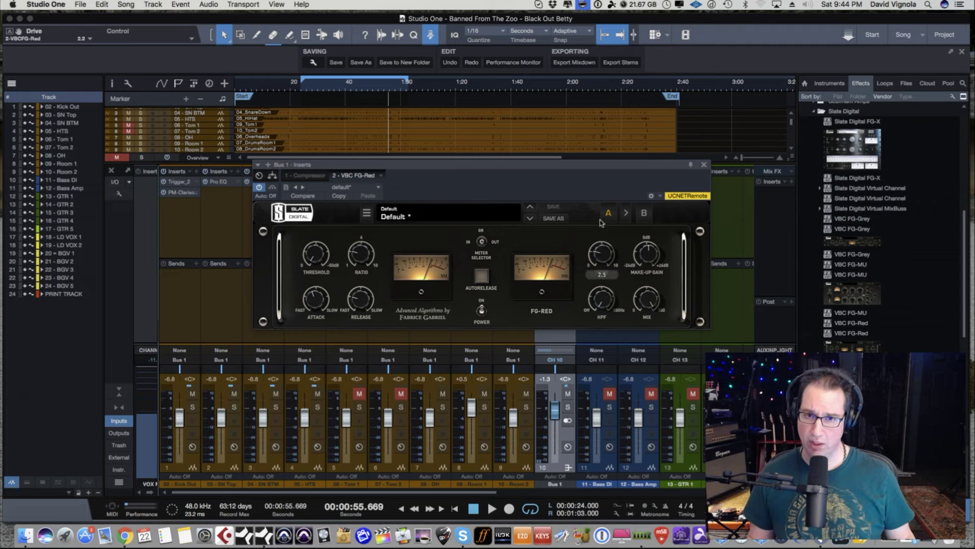
{"action": "left_click_drag", "start_coordinate": [604, 194], "coordinate": [603, 201]}
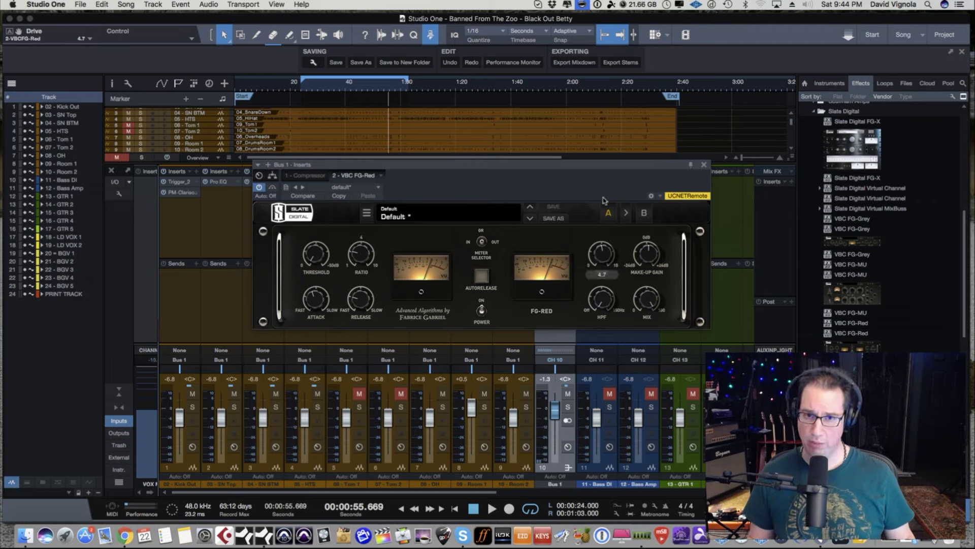
{"action": "mouse_move", "coordinate": [609, 312]}
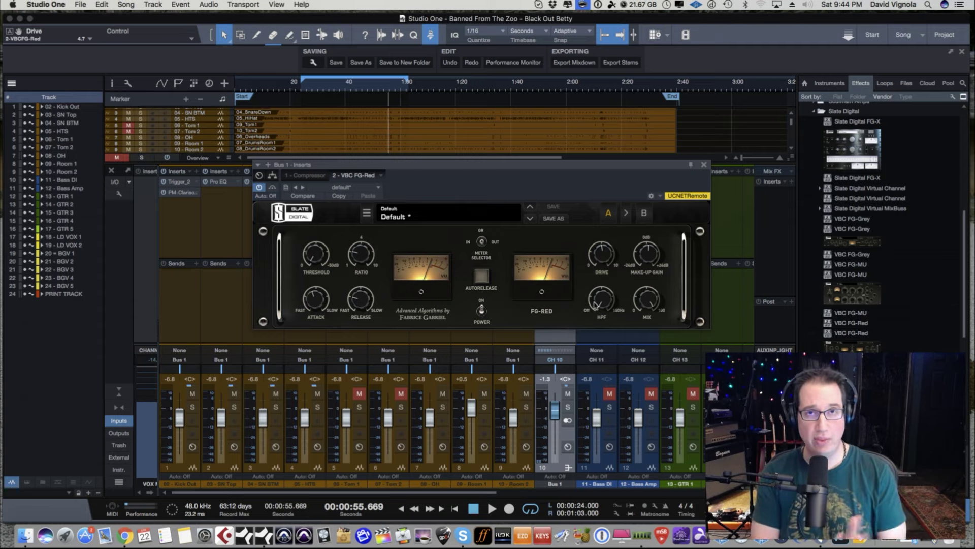
{"action": "left_click_drag", "start_coordinate": [605, 308], "coordinate": [595, 284]}
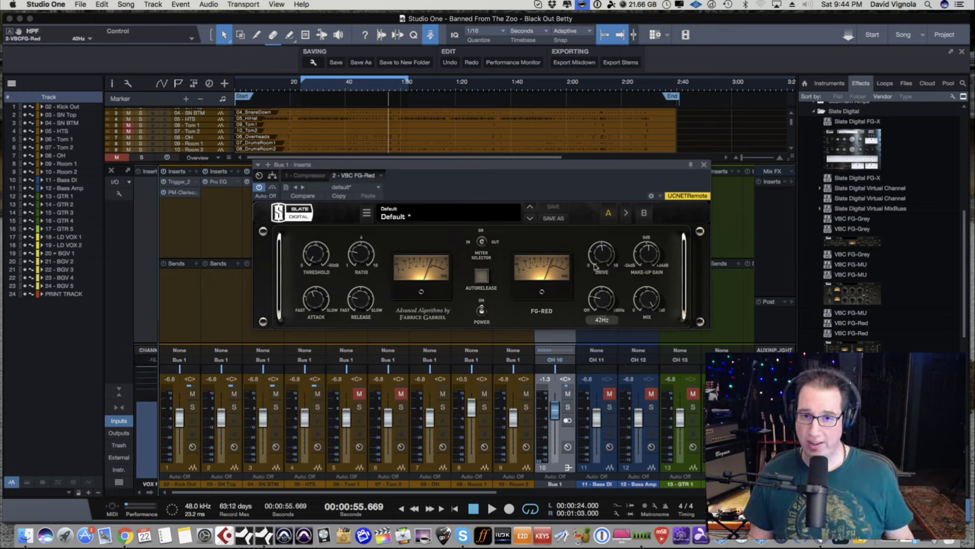
{"action": "left_click_drag", "start_coordinate": [599, 247], "coordinate": [597, 253]}
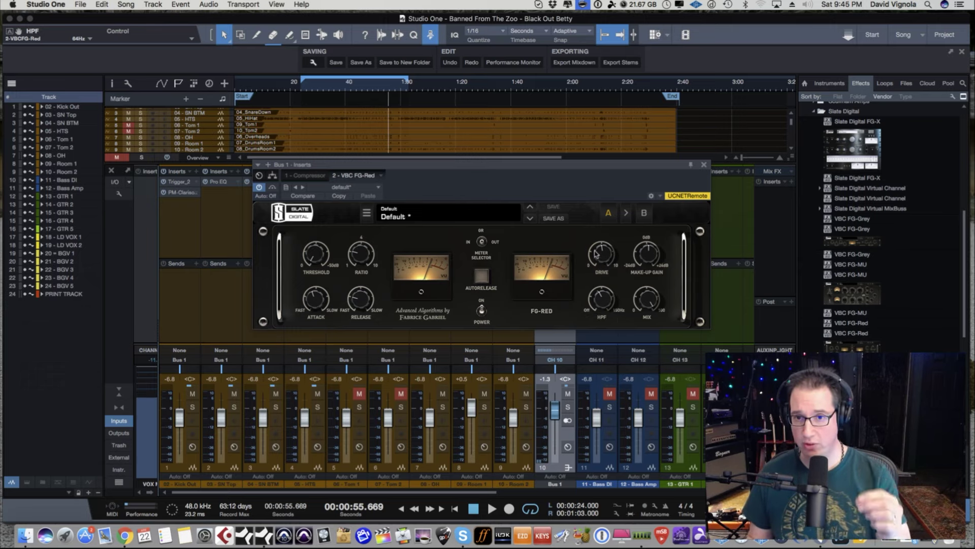
{"action": "left_click_drag", "start_coordinate": [602, 298], "coordinate": [599, 302]}
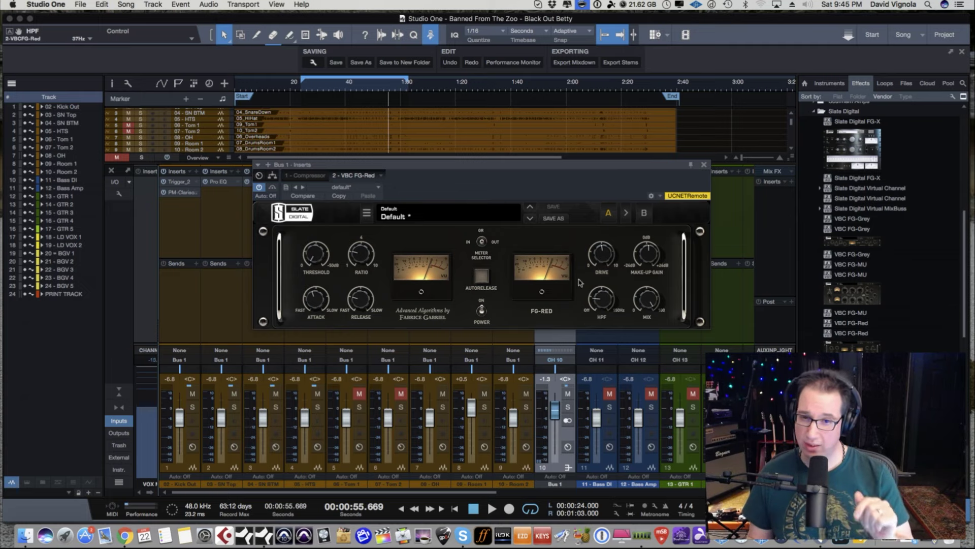
{"action": "left_click_drag", "start_coordinate": [597, 299], "coordinate": [598, 296]}
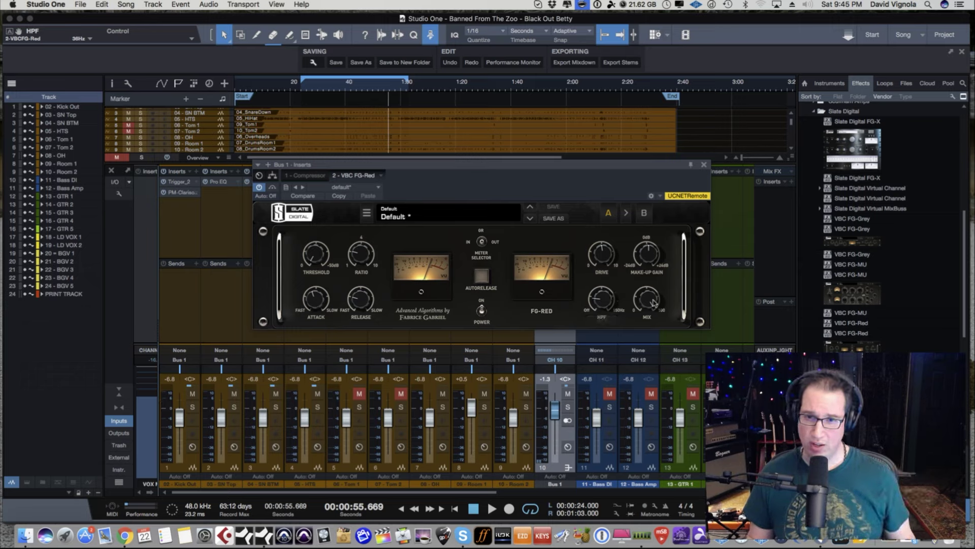
{"action": "mouse_move", "coordinate": [652, 239]}
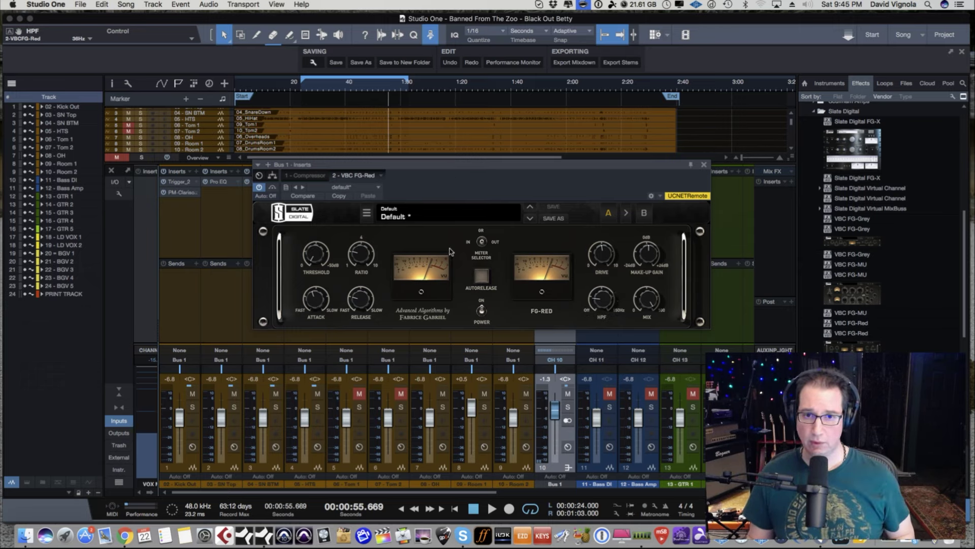
Play the song from about 26 seconds, set the FG-Red's threshold to about -16.7 dB and its make-up gain to 2.5 dB
{"action": "key", "text": "space"}
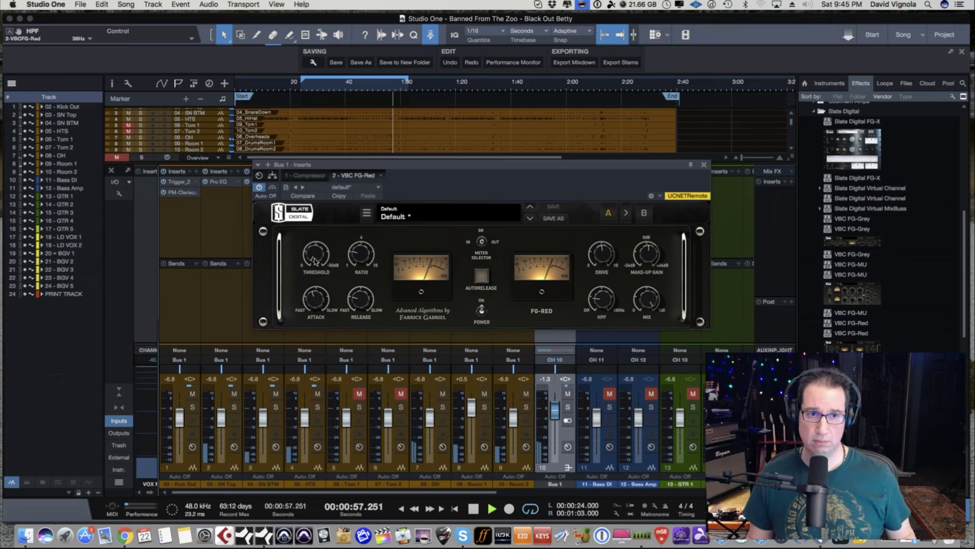
{"action": "left_click", "coordinate": [314, 88]}
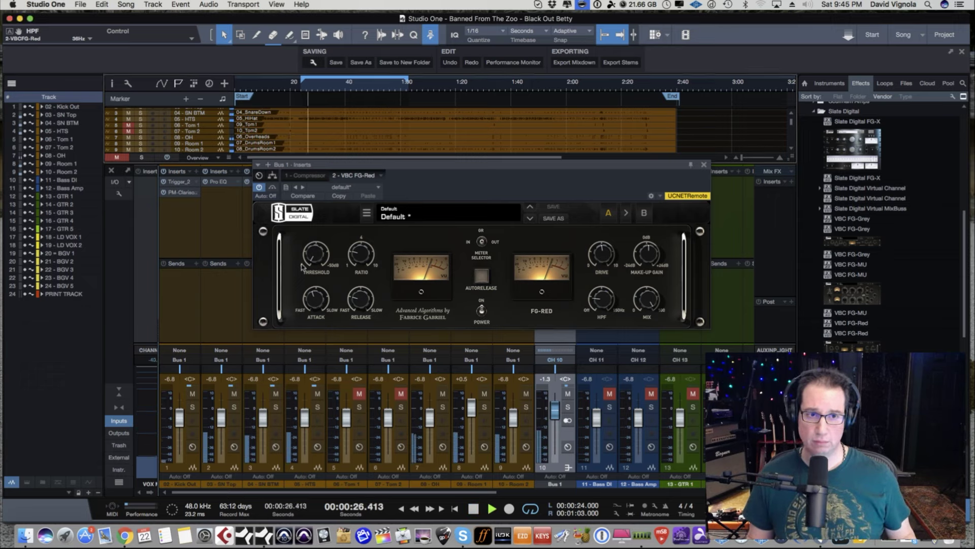
{"action": "left_click", "coordinate": [311, 259]}
{"action": "mouse_move", "coordinate": [311, 259]}
{"action": "left_mouse_down"}
{"action": "mouse_move", "coordinate": [312, 222]}
{"action": "mouse_move", "coordinate": [309, 249]}
{"action": "left_mouse_up"}
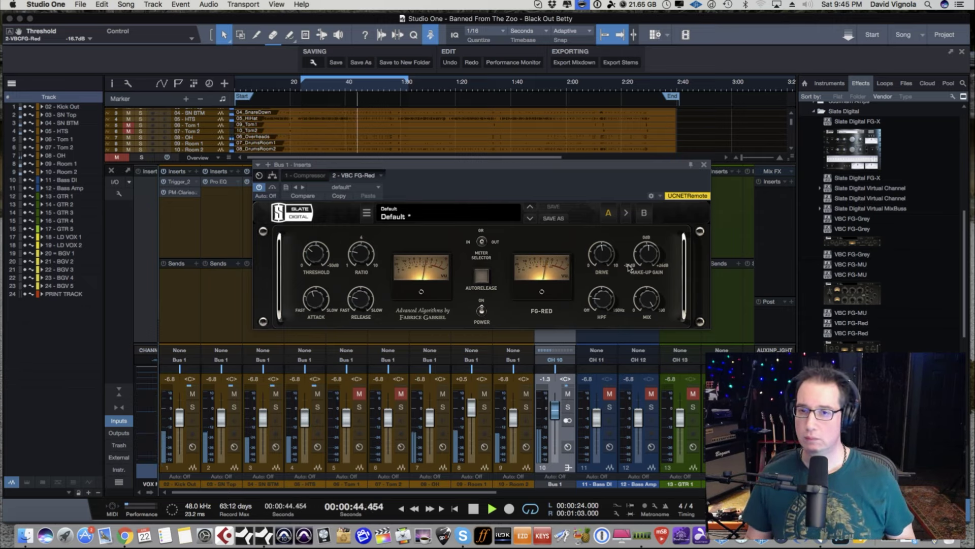
{"action": "left_click", "coordinate": [647, 248]}
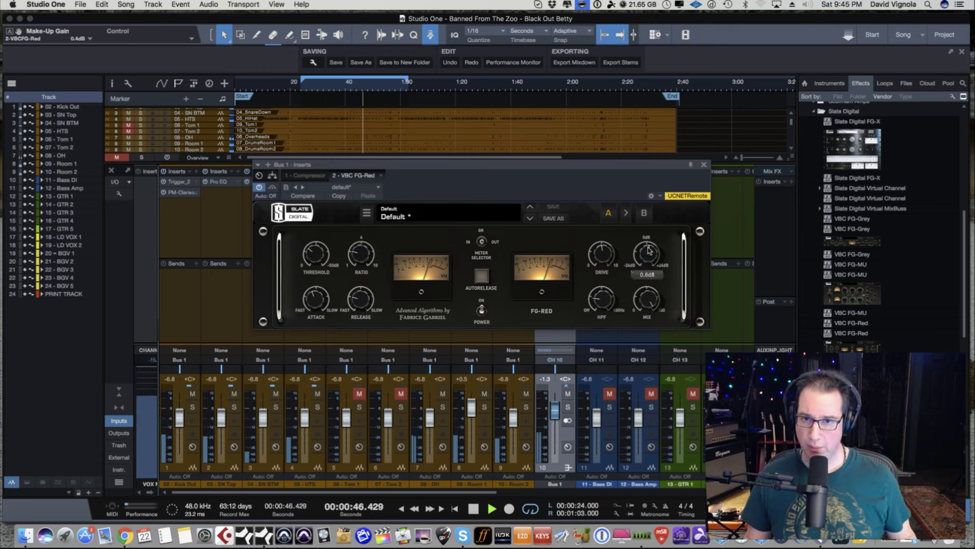
{"action": "left_click_drag", "start_coordinate": [649, 248], "coordinate": [644, 246]}
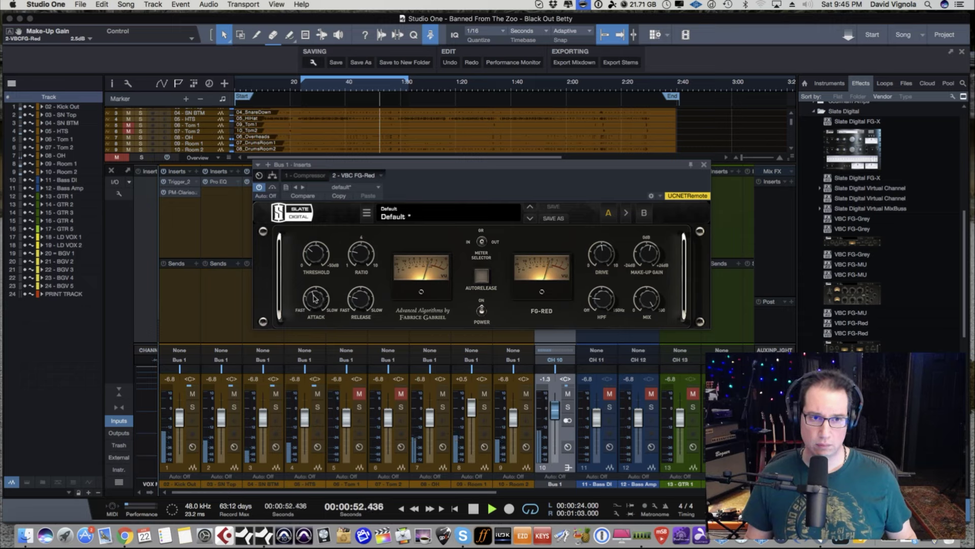
Fine-tune the FG-Red's release, set its attack to 3.8, and compare the compressed drums against bypass
{"action": "mouse_move", "coordinate": [315, 298]}
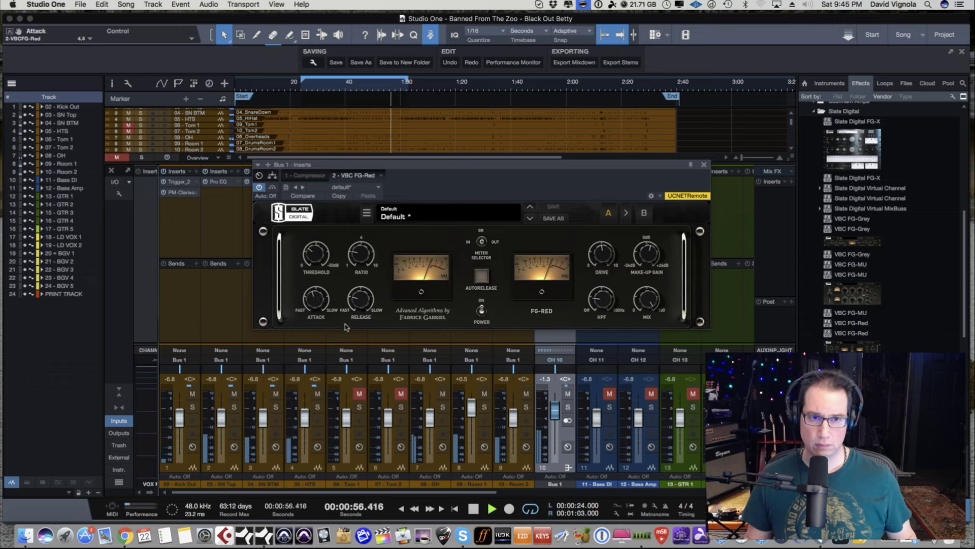
{"action": "mouse_move", "coordinate": [358, 301]}
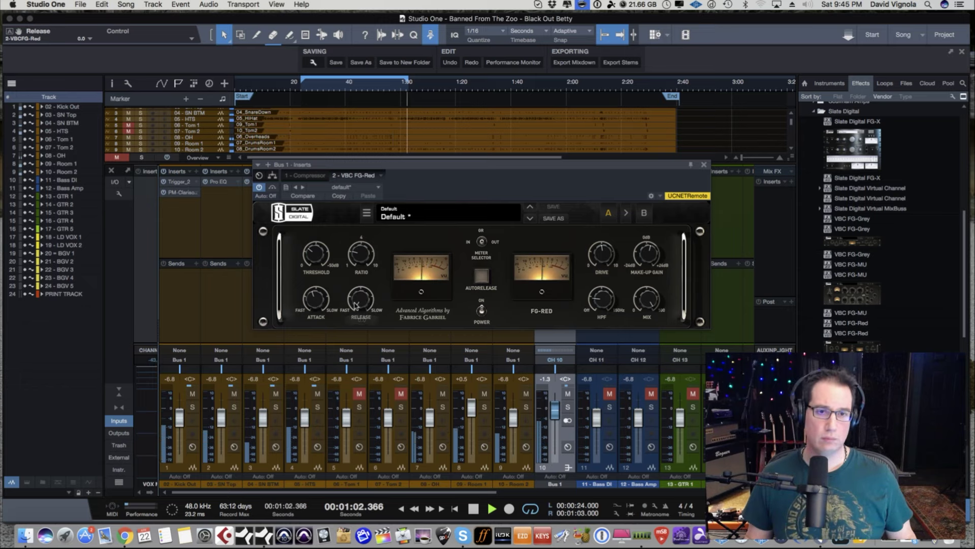
{"action": "scroll", "coordinate": [356, 304], "scroll_direction": "up", "scroll_amount": 1}
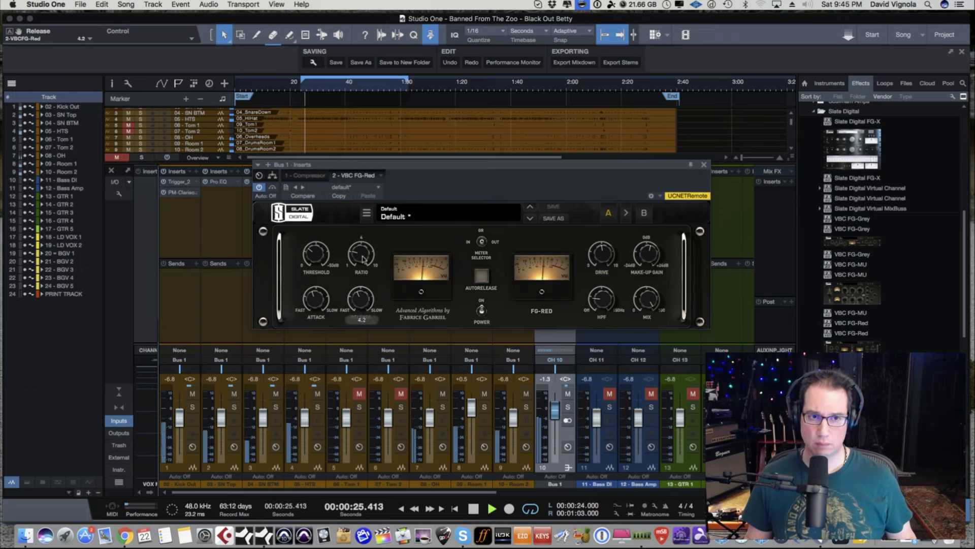
{"action": "scroll", "coordinate": [359, 291], "scroll_direction": "up", "scroll_amount": 5}
{"action": "scroll", "coordinate": [358, 291], "scroll_direction": "up", "scroll_amount": 2}
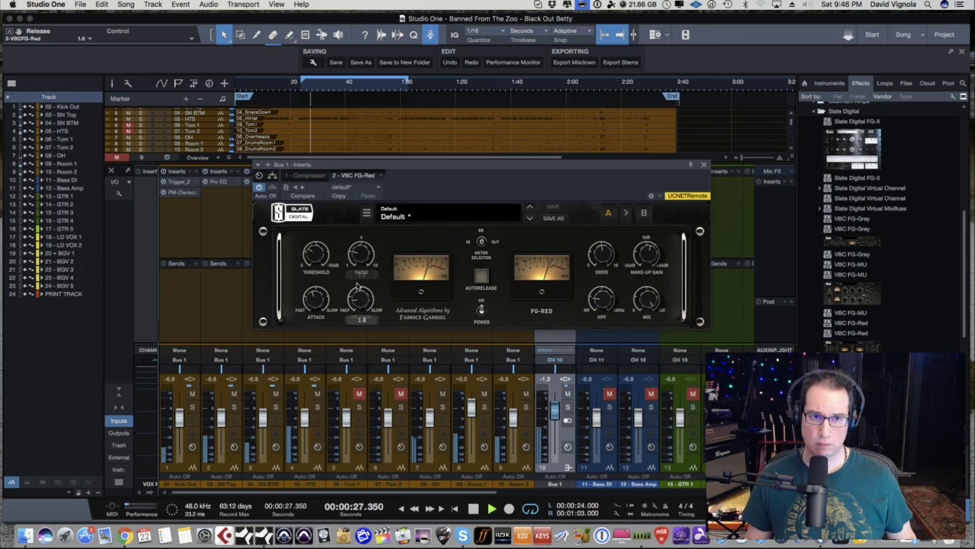
{"action": "scroll", "coordinate": [315, 299], "scroll_direction": "up", "scroll_amount": 5}
{"action": "scroll", "coordinate": [312, 310], "scroll_direction": "up", "scroll_amount": 3}
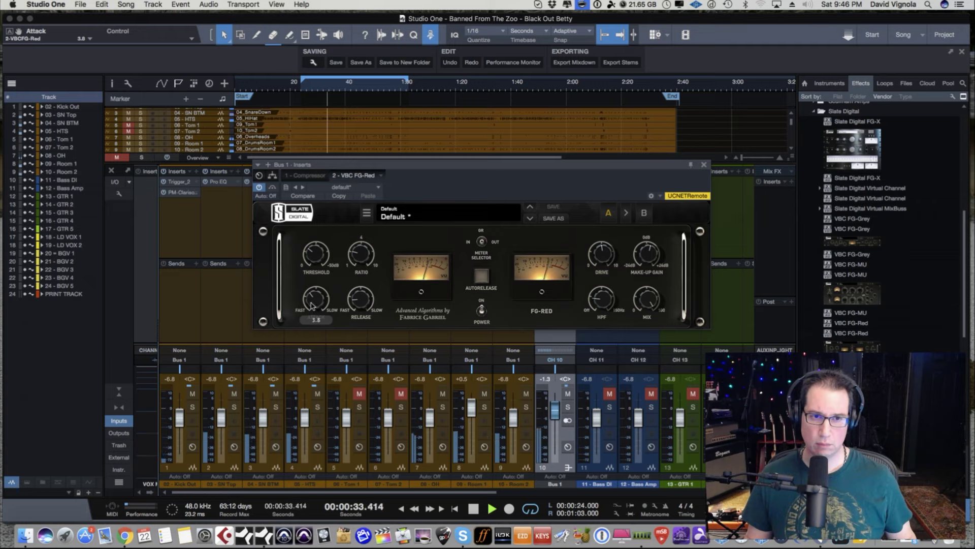
{"action": "left_click", "coordinate": [482, 311]}
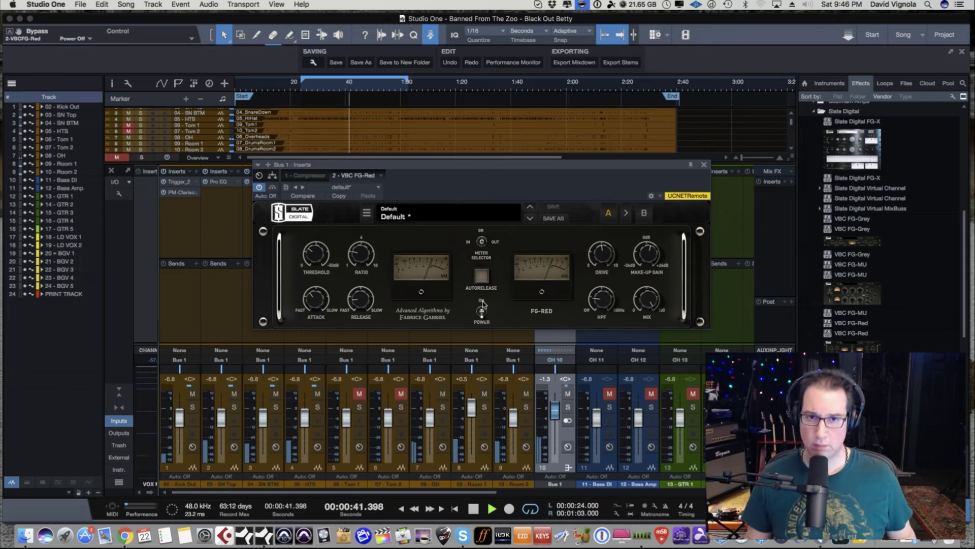
{"action": "left_click", "coordinate": [482, 306]}
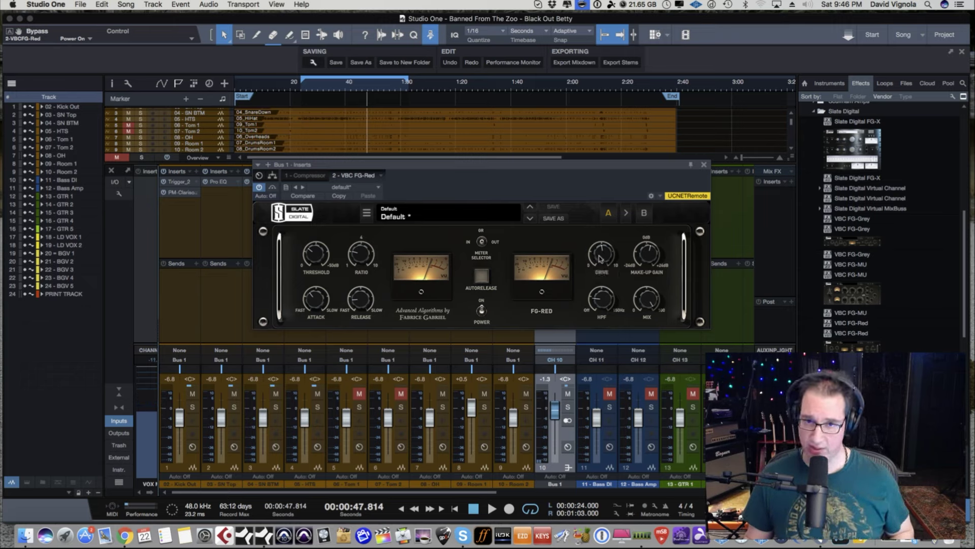
Play the song while trying higher drive amounts on the FG-Red, and settle the drive at 6.8
{"action": "key", "text": "space"}
{"action": "mouse_move", "coordinate": [601, 257]}
{"action": "left_mouse_down"}
{"action": "mouse_move", "coordinate": [610, 229]}
{"action": "mouse_move", "coordinate": [601, 239]}
{"action": "left_mouse_up"}
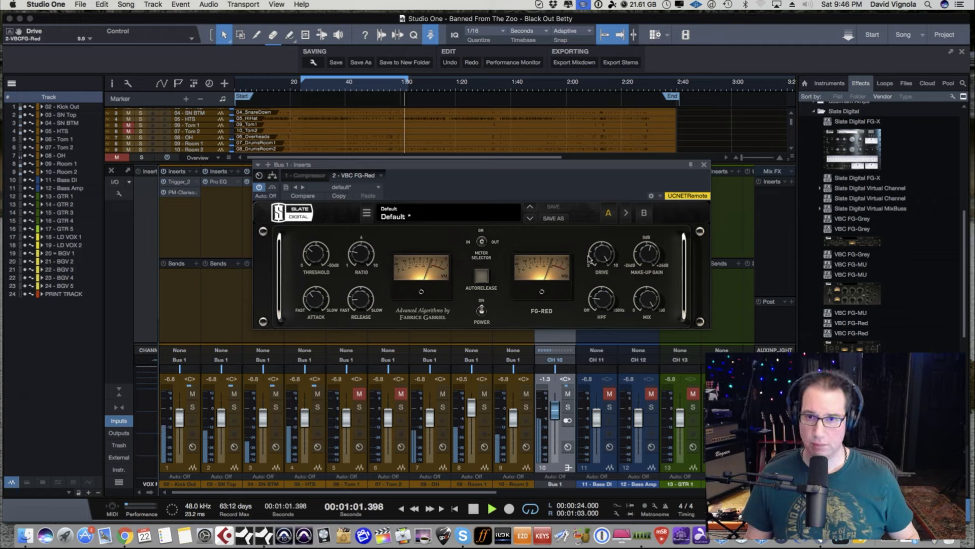
{"action": "left_click_drag", "start_coordinate": [599, 252], "coordinate": [599, 256]}
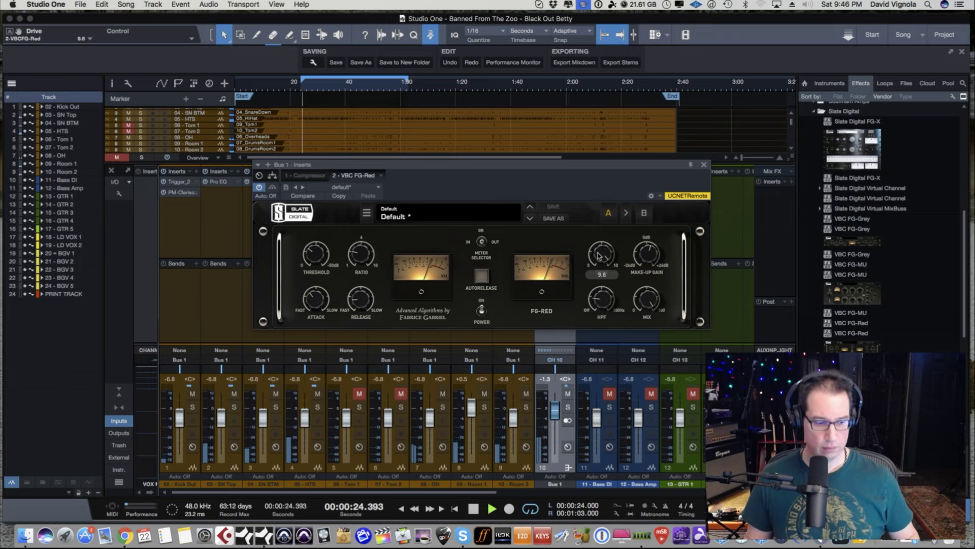
{"action": "left_click_drag", "start_coordinate": [599, 256], "coordinate": [592, 289]}
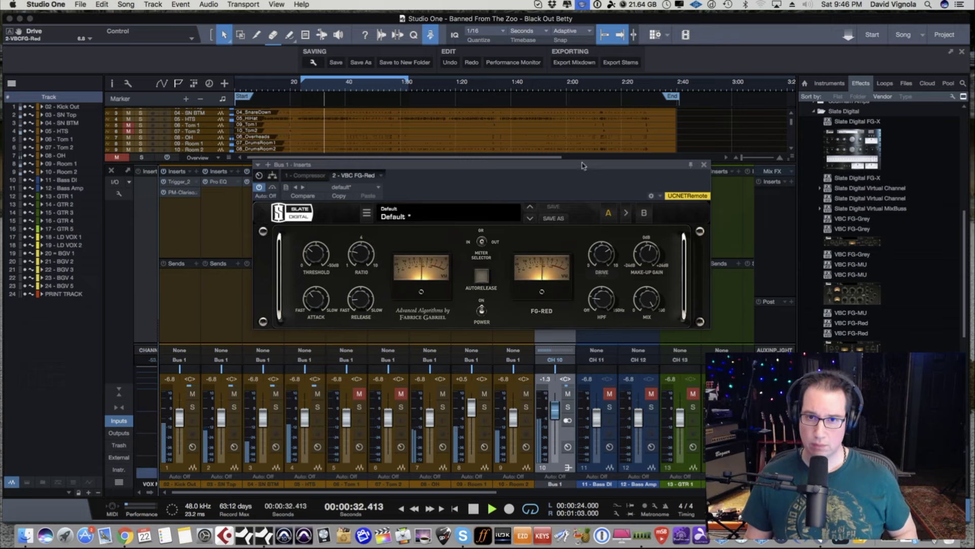
Bypass the FG-Red to compare the drum sound, switch it back on, and stop playback
{"action": "left_click", "coordinate": [481, 307]}
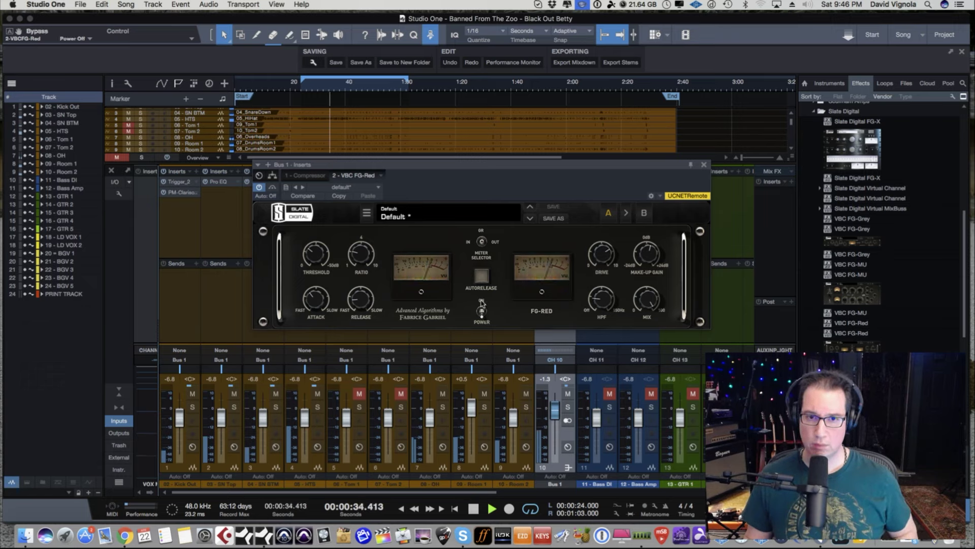
{"action": "left_click", "coordinate": [643, 252]}
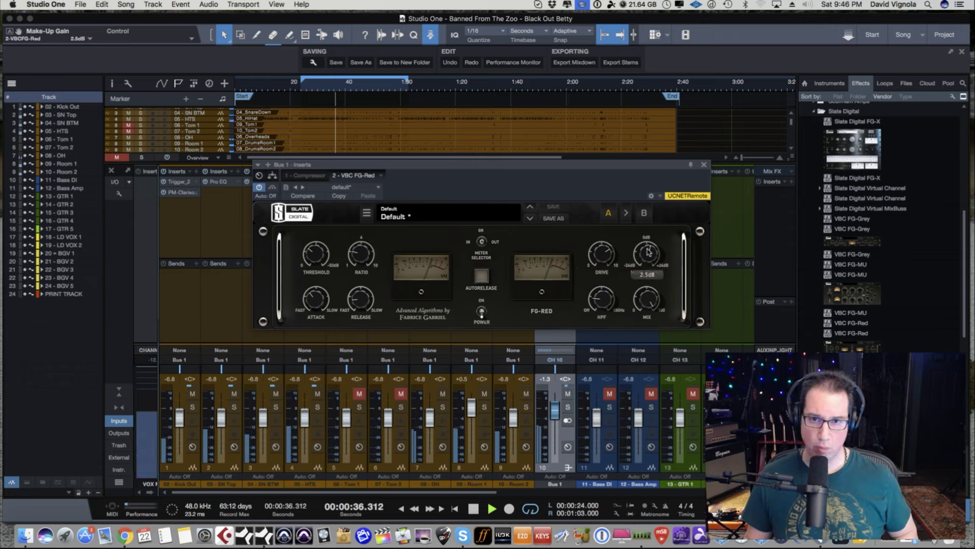
{"action": "left_click", "coordinate": [482, 303]}
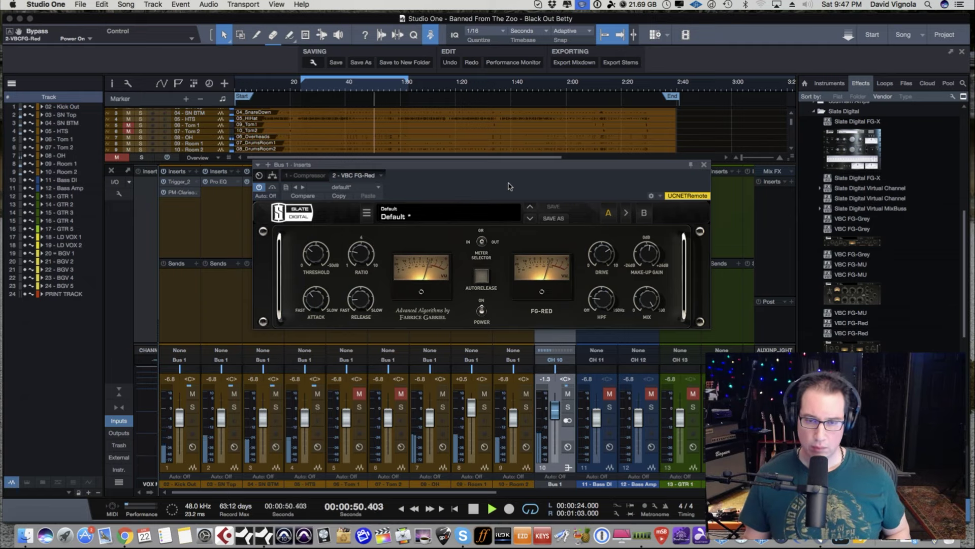
{"action": "key", "text": "space"}
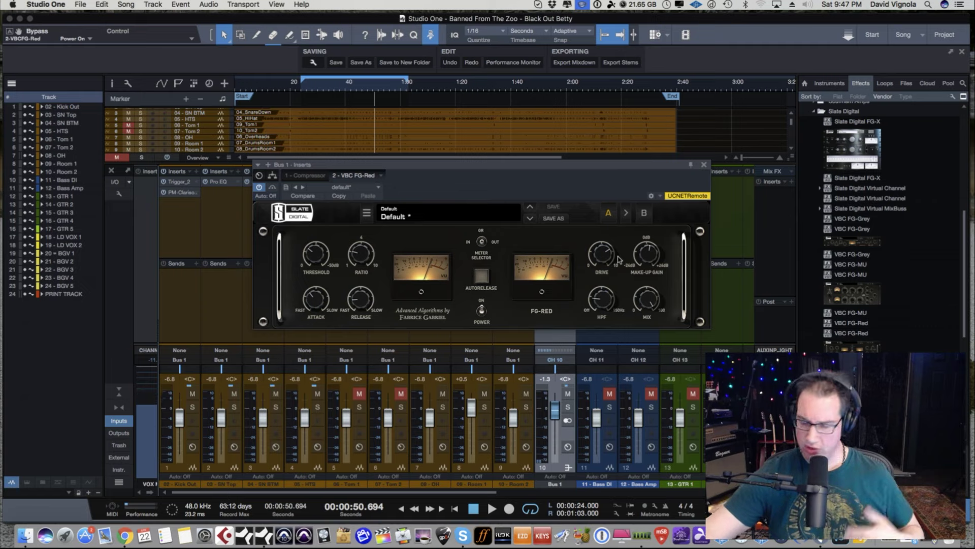
Switch off the FG-Red on Bus 1 and insert Slate Digital's VBC FG-Grey after it
{"action": "left_click", "coordinate": [704, 165]}
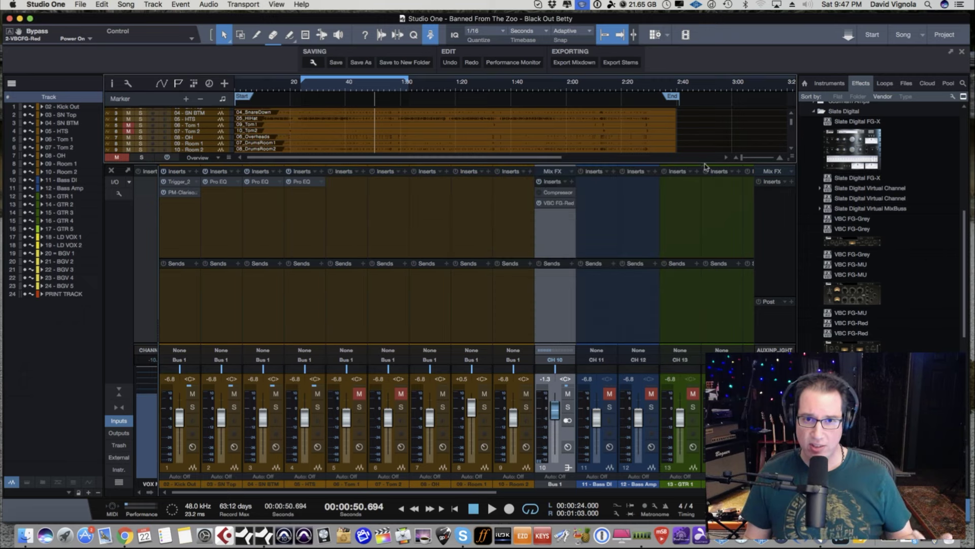
{"action": "left_click", "coordinate": [539, 204]}
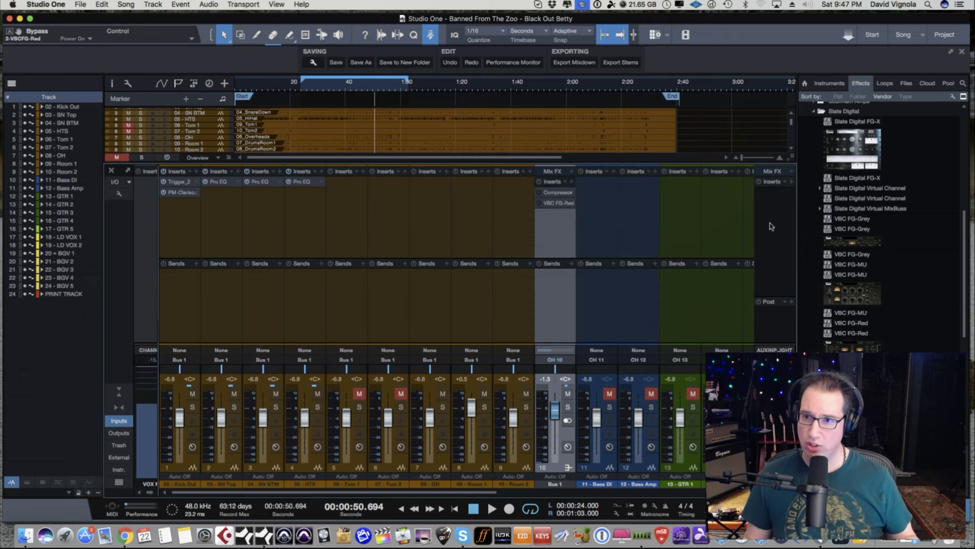
{"action": "left_click_drag", "start_coordinate": [862, 246], "coordinate": [559, 231]}
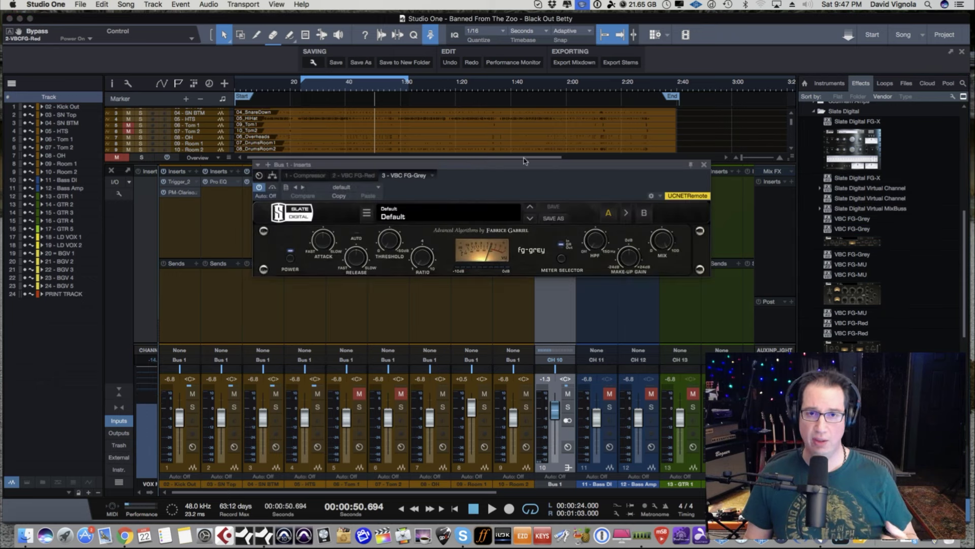
{"action": "left_click_drag", "start_coordinate": [486, 184], "coordinate": [485, 188]}
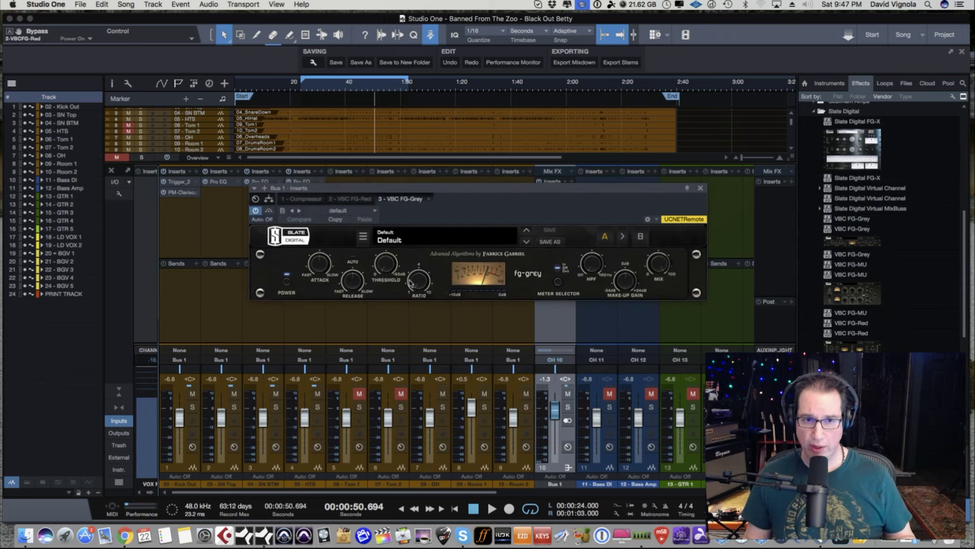
Set the FG-Grey's ratio to 2.0, attack to 1.0 and high-pass filter to about 39 Hz, and adjust its release
{"action": "left_click_drag", "start_coordinate": [409, 286], "coordinate": [411, 259]}
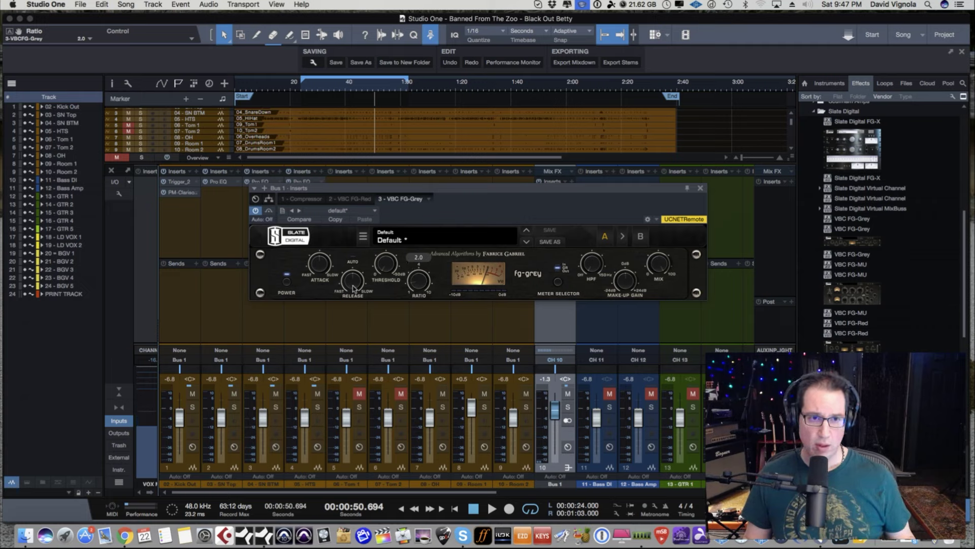
{"action": "left_click_drag", "start_coordinate": [350, 279], "coordinate": [343, 294]}
{"action": "left_click_drag", "start_coordinate": [325, 262], "coordinate": [318, 285]}
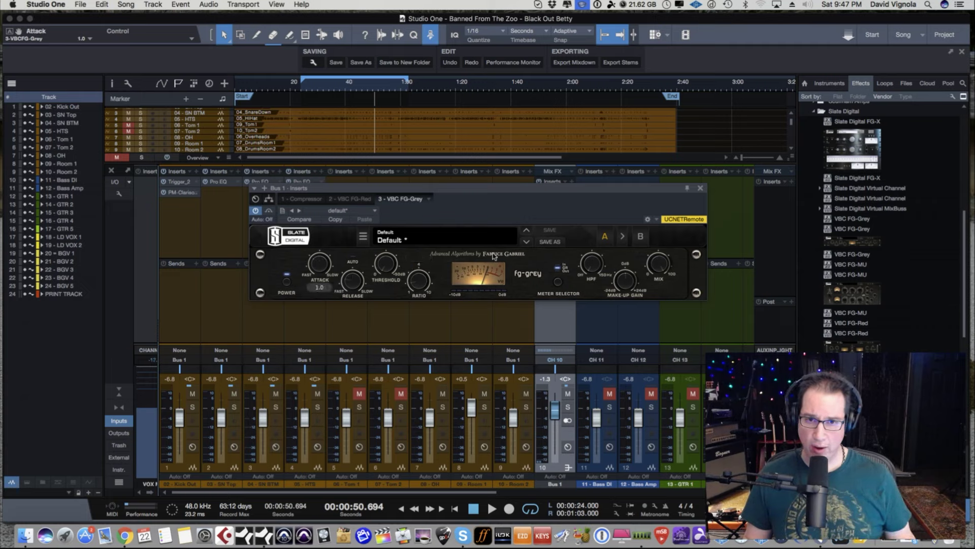
{"action": "left_click_drag", "start_coordinate": [590, 272], "coordinate": [588, 256]}
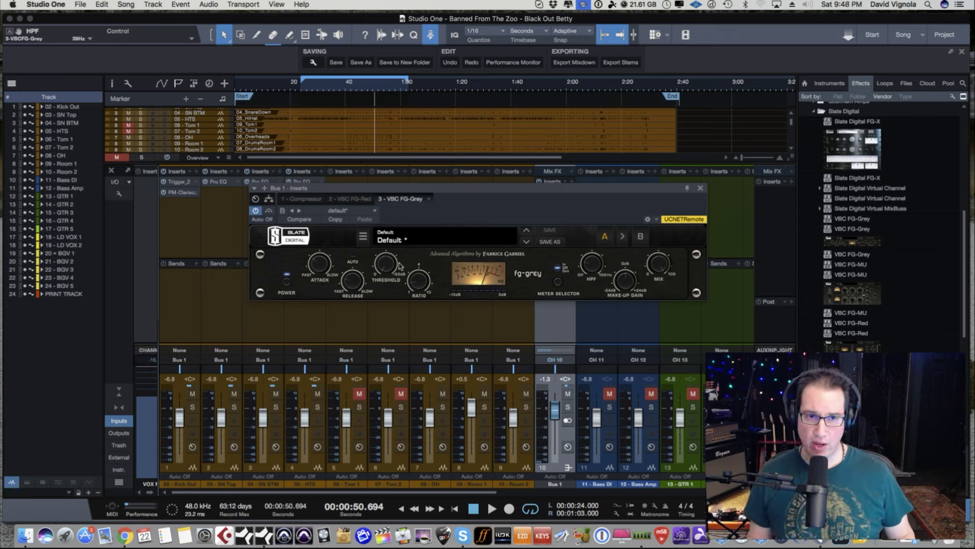
Play the song and set the FG-Grey's threshold to about -9.0 dB and its make-up gain to 1.5 dB
{"action": "mouse_move", "coordinate": [383, 269]}
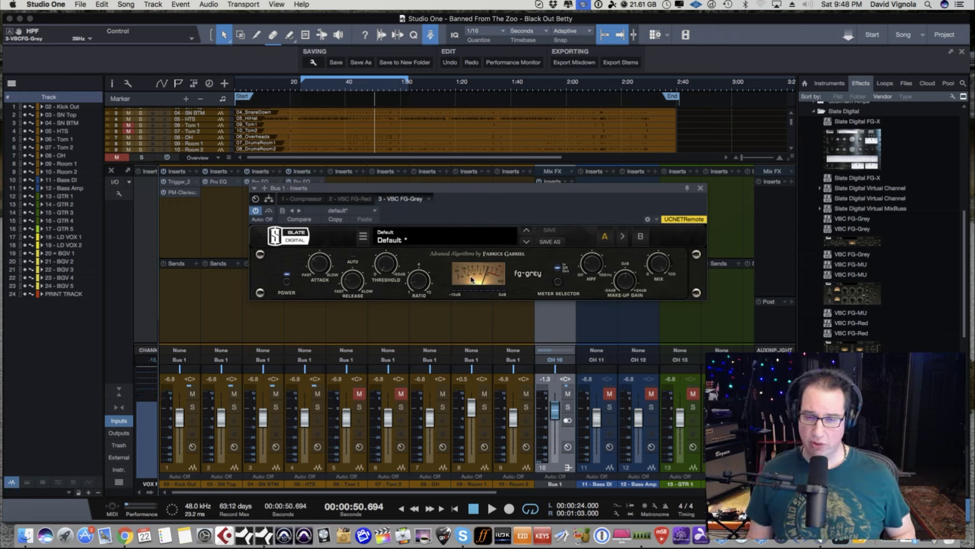
{"action": "key", "text": "space"}
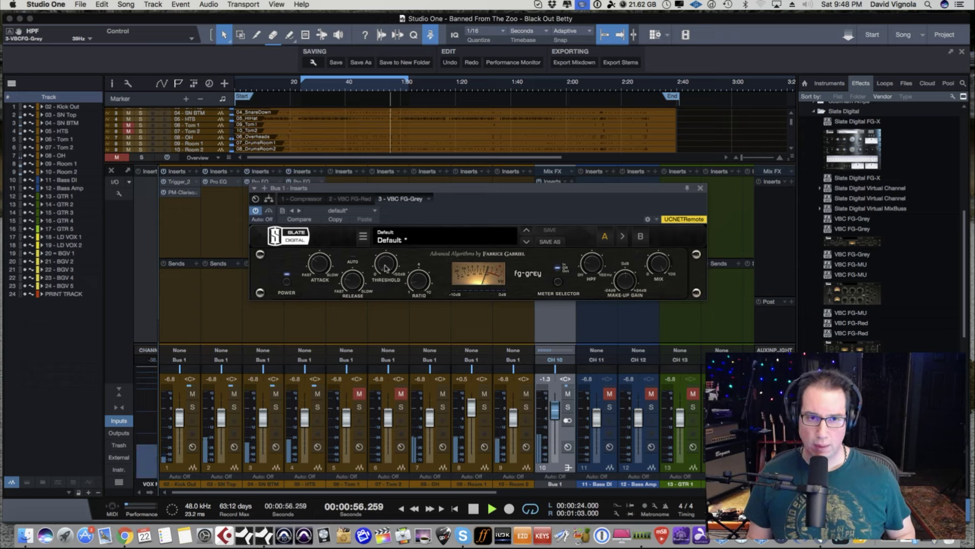
{"action": "mouse_move", "coordinate": [390, 265]}
{"action": "left_mouse_down"}
{"action": "mouse_move", "coordinate": [383, 253]}
{"action": "mouse_move", "coordinate": [382, 267]}
{"action": "left_mouse_up"}
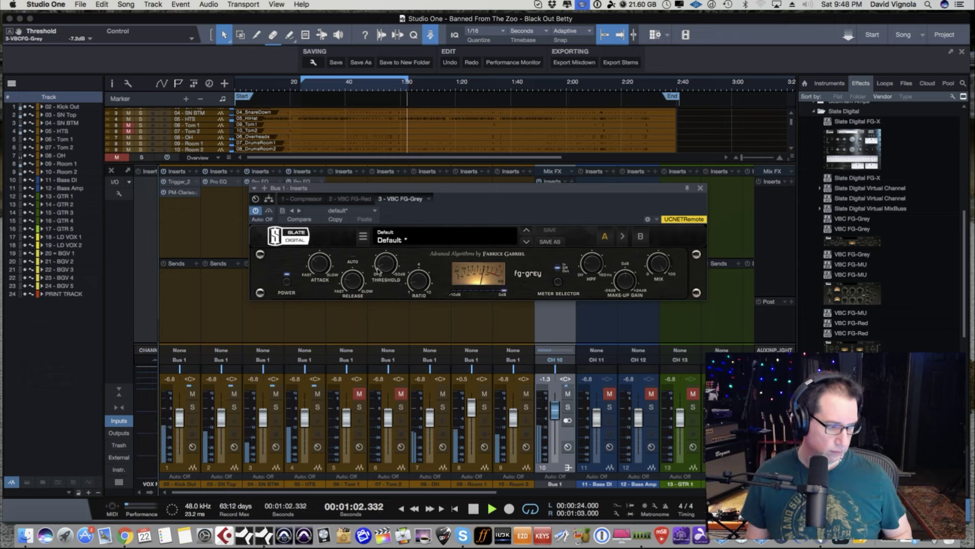
{"action": "left_click_drag", "start_coordinate": [379, 270], "coordinate": [381, 261]}
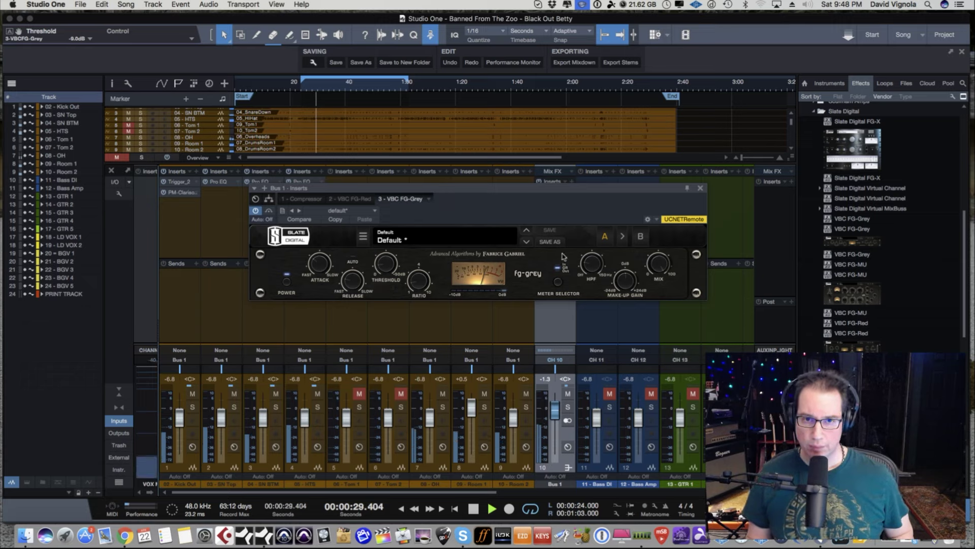
{"action": "left_click_drag", "start_coordinate": [626, 279], "coordinate": [628, 279]}
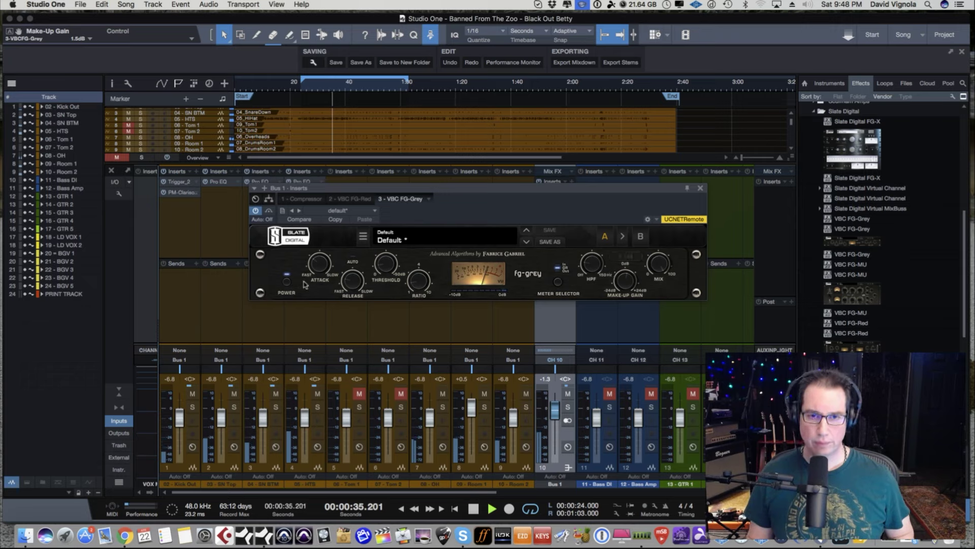
Compare the FG-Grey against bypass, leave it switched on, and stop playback
{"action": "left_click", "coordinate": [287, 282]}
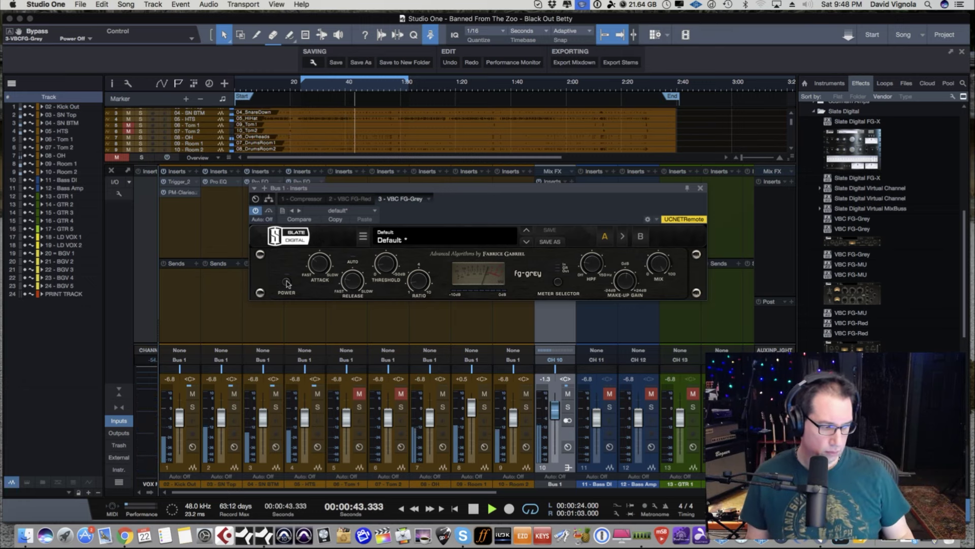
{"action": "left_click", "coordinate": [287, 282]}
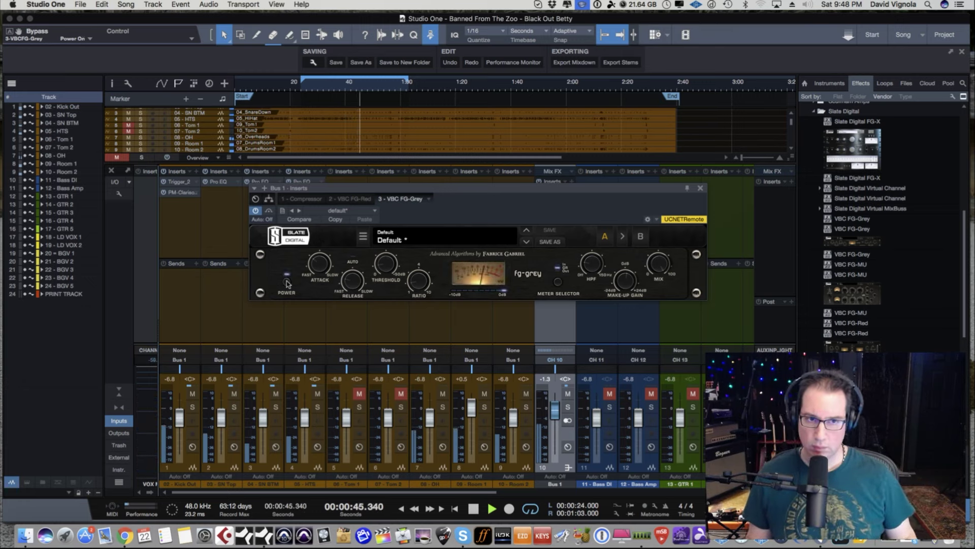
{"action": "mouse_move", "coordinate": [314, 275]}
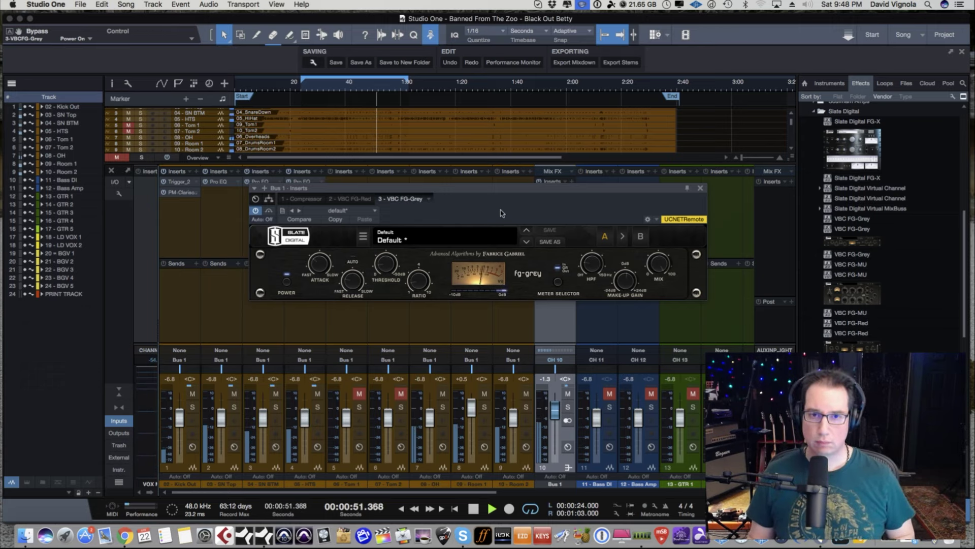
{"action": "key", "text": "space"}
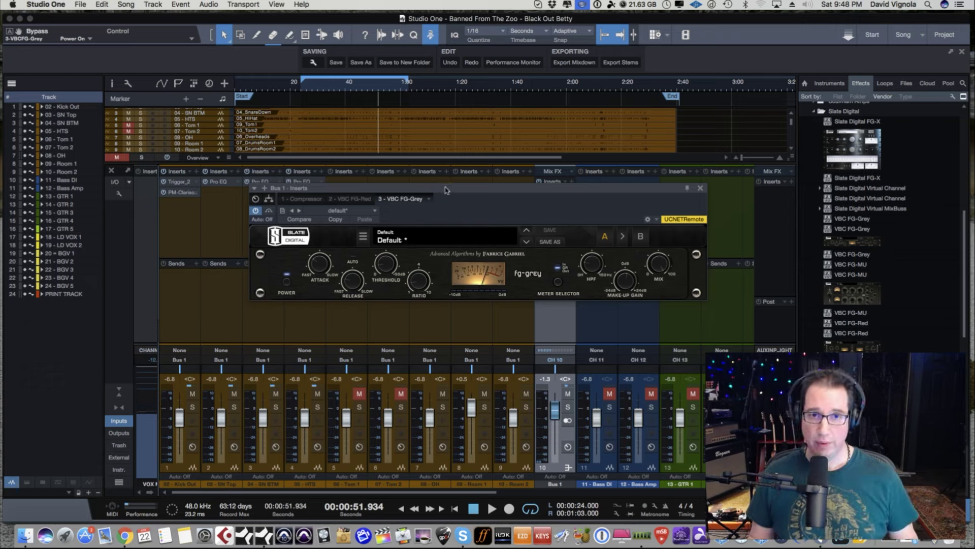
Move the FG-Grey window clear of the Bus 1 inserts, switch the Compressor and FG-Red back on, and open the FG-Red below it
{"action": "left_click_drag", "start_coordinate": [445, 191], "coordinate": [447, 227]}
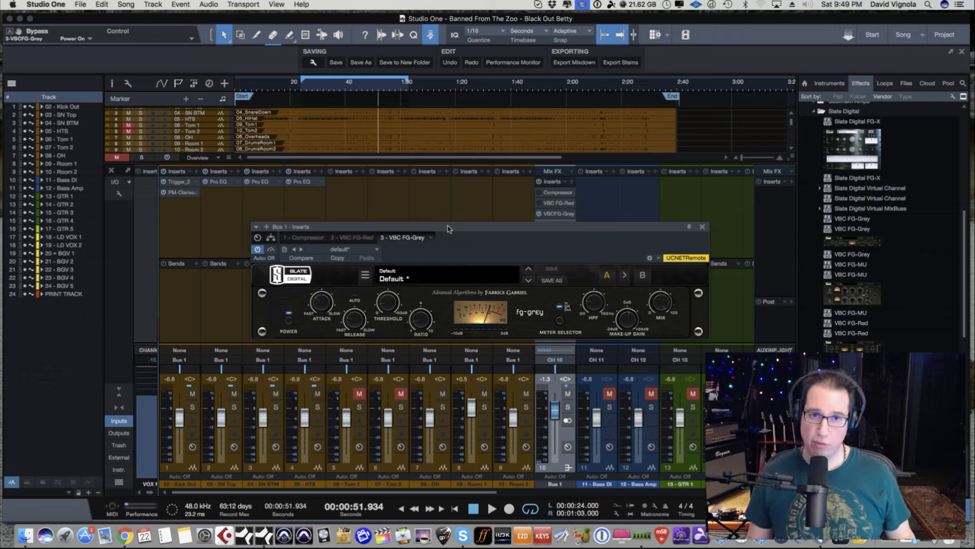
{"action": "left_click_drag", "start_coordinate": [453, 235], "coordinate": [454, 237]}
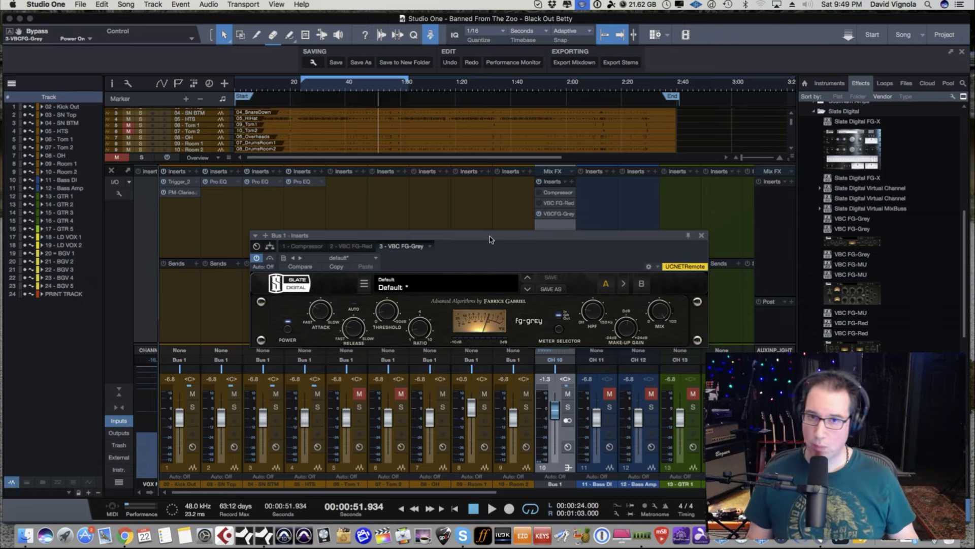
{"action": "left_click_drag", "start_coordinate": [490, 238], "coordinate": [516, 32]}
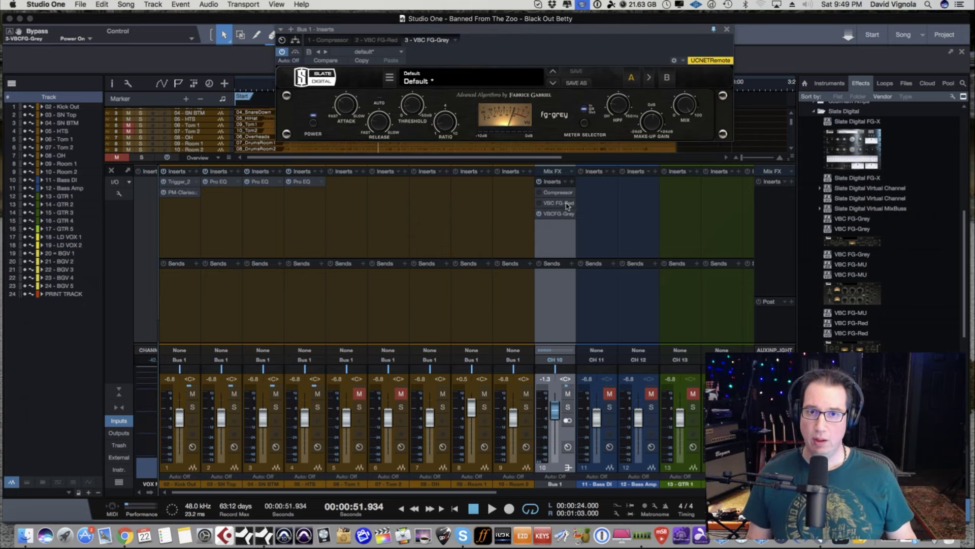
{"action": "left_click", "coordinate": [539, 203]}
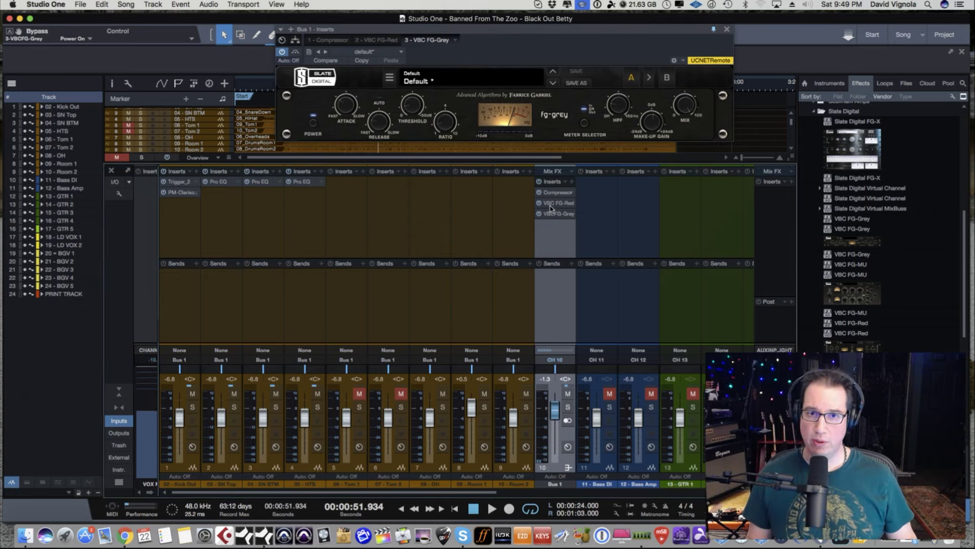
{"action": "left_click", "coordinate": [554, 203]}
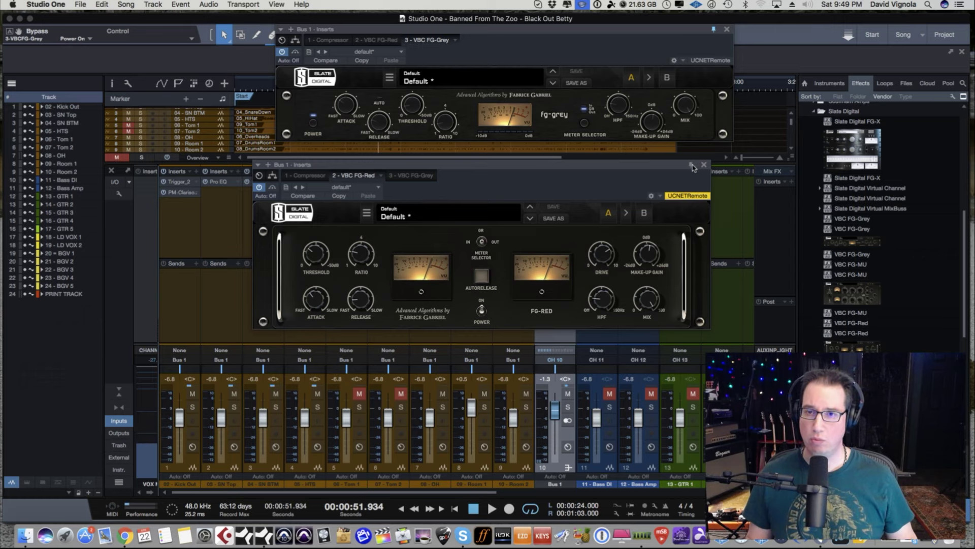
{"action": "left_click_drag", "start_coordinate": [662, 164], "coordinate": [655, 289]}
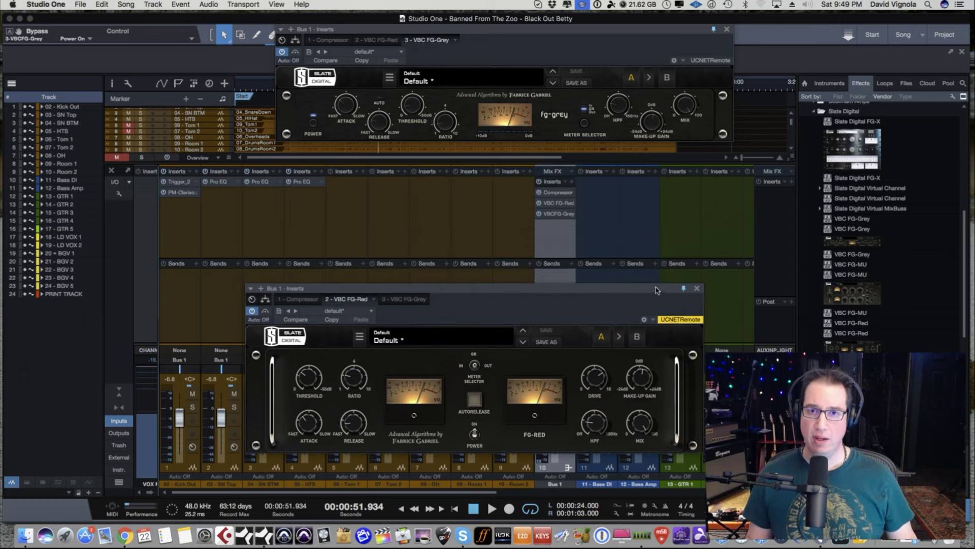
Open the Bus 1 Compressor and arrange its window between the FG-Grey and FG-Red so all three are visible
{"action": "left_click", "coordinate": [557, 193]}
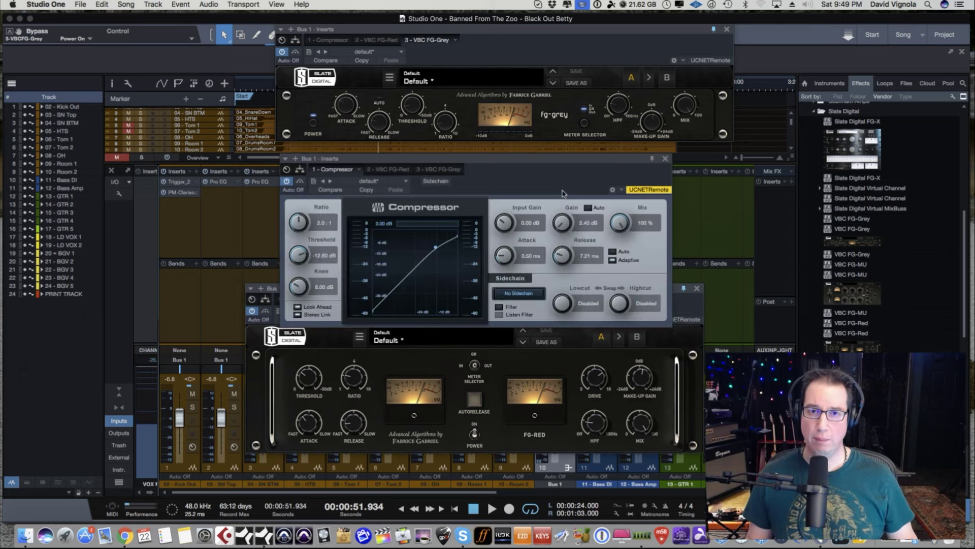
{"action": "left_click_drag", "start_coordinate": [540, 157], "coordinate": [550, 142]}
{"action": "left_click_drag", "start_coordinate": [553, 329], "coordinate": [554, 355]}
{"action": "left_click_drag", "start_coordinate": [550, 148], "coordinate": [550, 165]}
{"action": "left_click_drag", "start_coordinate": [536, 29], "coordinate": [533, 18]}
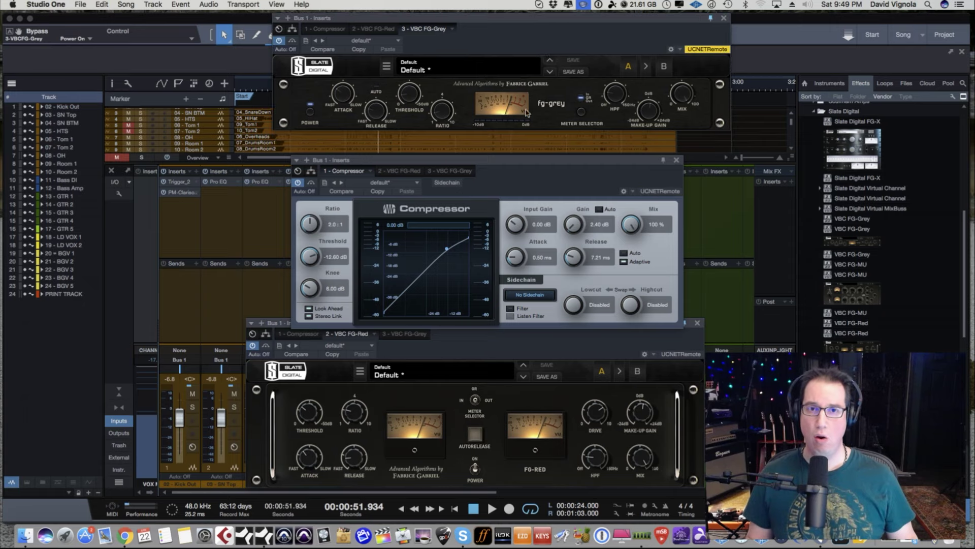
{"action": "left_click_drag", "start_coordinate": [519, 158], "coordinate": [520, 140]}
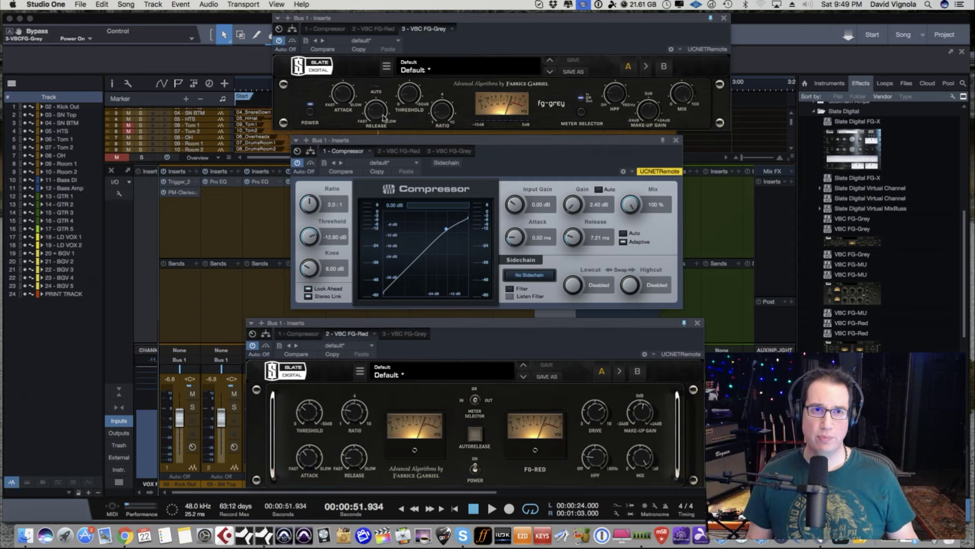
Bypass the Compressor and the FG-Red, leaving only the FG-Grey active on Bus 1
{"action": "left_click", "coordinate": [310, 164]}
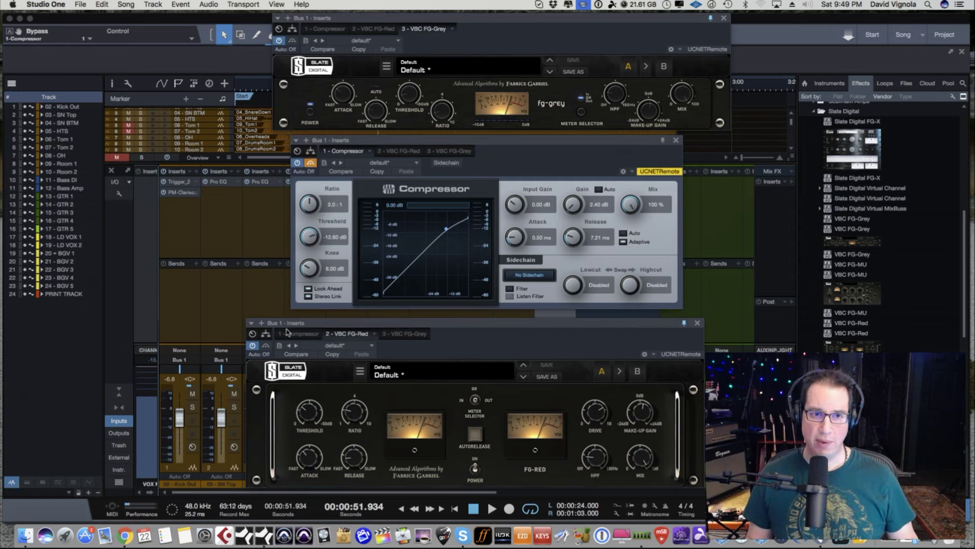
{"action": "left_click", "coordinate": [266, 347]}
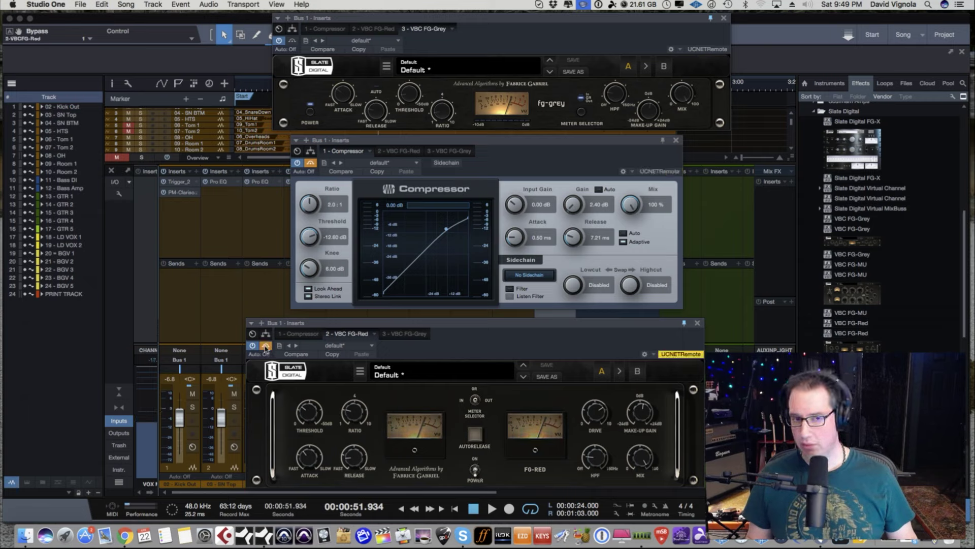
{"action": "left_click_drag", "start_coordinate": [359, 323], "coordinate": [360, 319]}
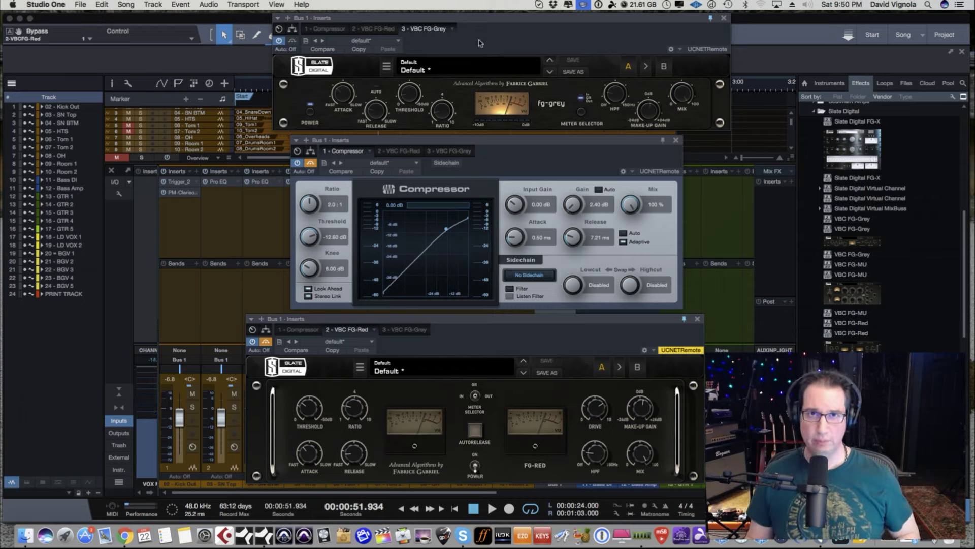
Play the song, compare the FG-Grey with its power off and on, and set its make-up gain to 1.0 dB
{"action": "key", "text": "space"}
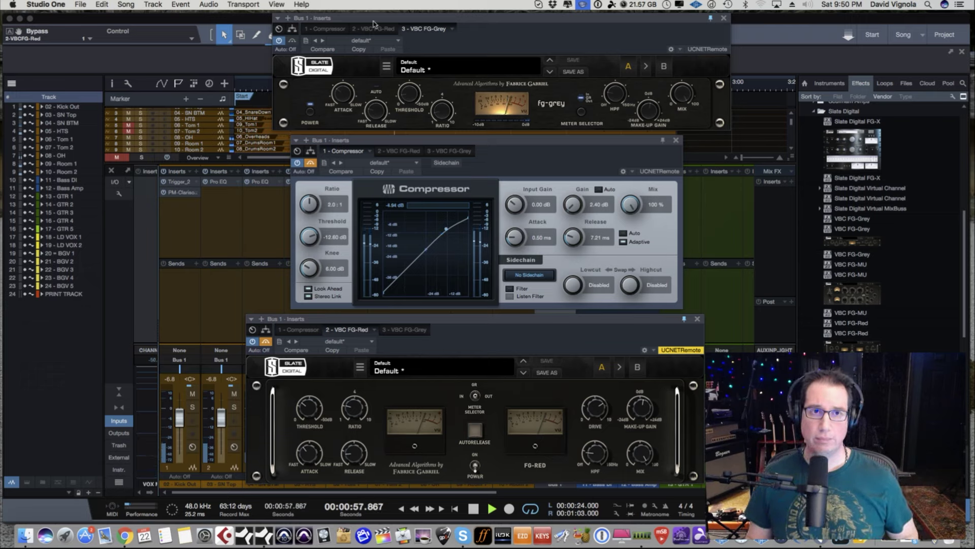
{"action": "left_click", "coordinate": [310, 112]}
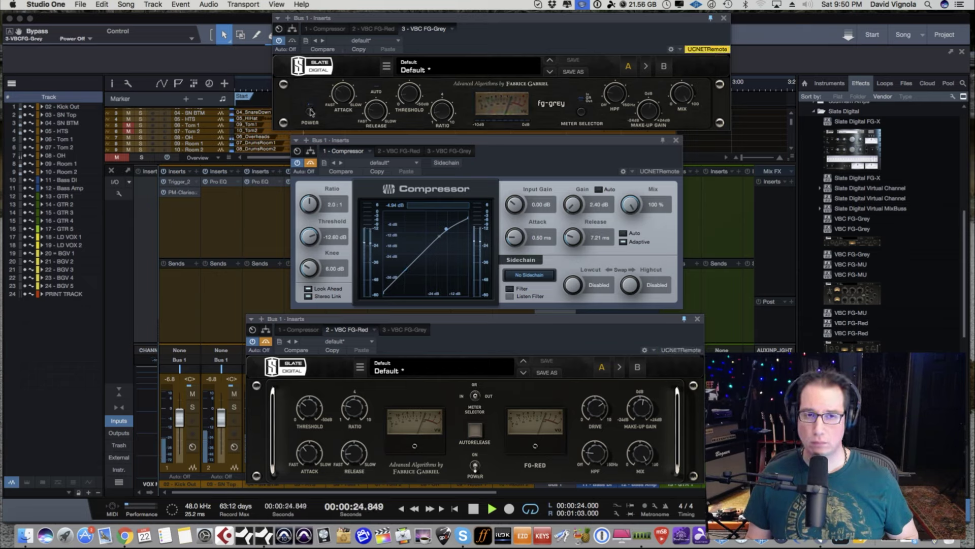
{"action": "left_click", "coordinate": [311, 113]}
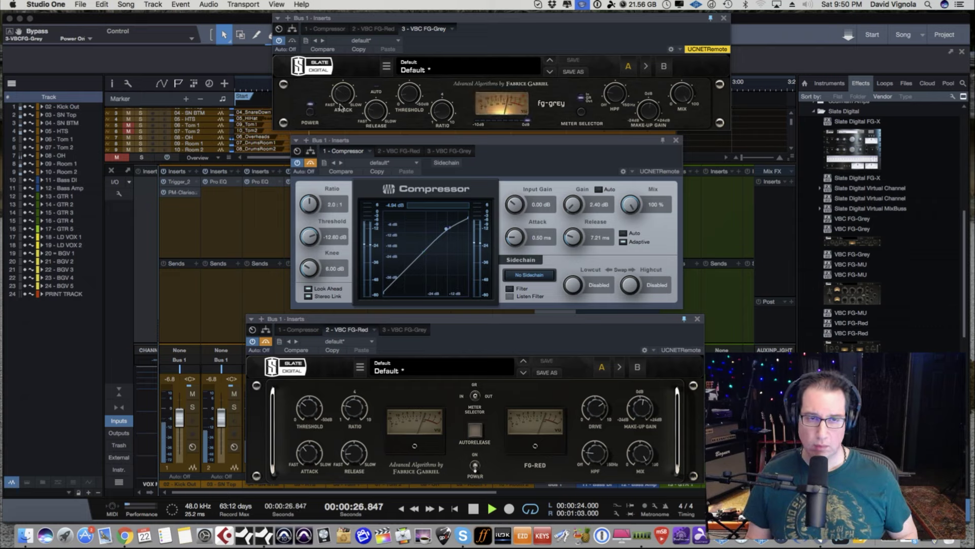
{"action": "left_click_drag", "start_coordinate": [649, 108], "coordinate": [648, 112]}
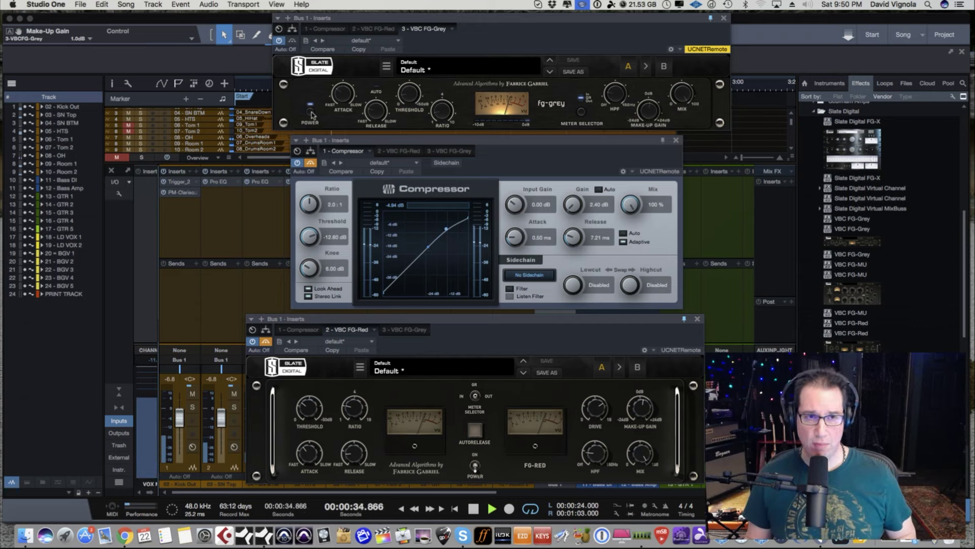
Bypass the FG-Grey, bring the Compressor into the signal, and compare it against bypass during playback
{"action": "left_click", "coordinate": [292, 41]}
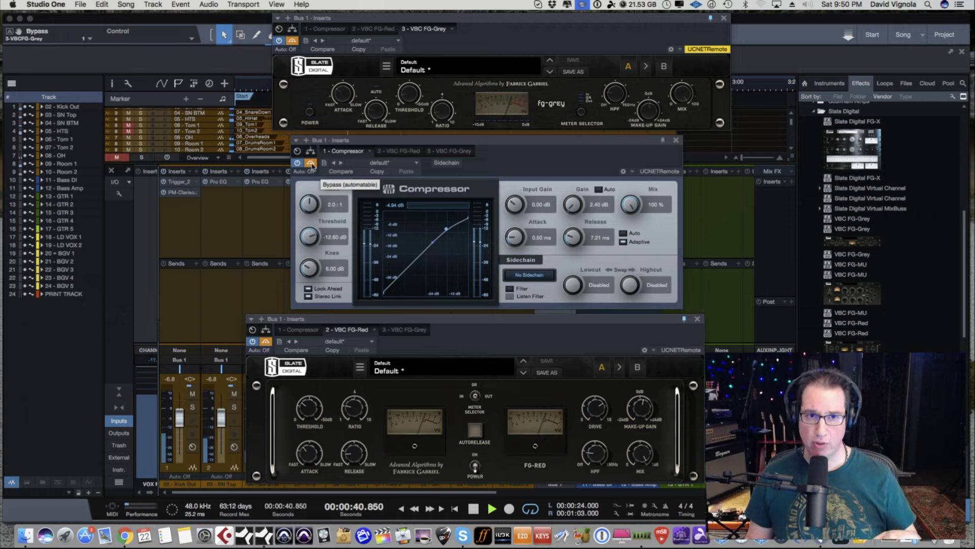
{"action": "left_click", "coordinate": [310, 163]}
{"action": "left_click_drag", "start_coordinate": [500, 144], "coordinate": [498, 142]}
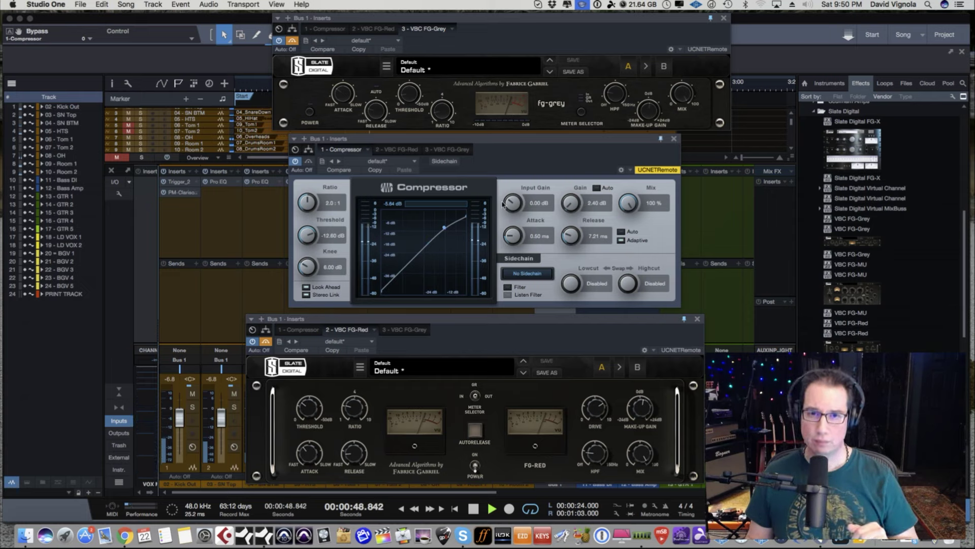
{"action": "left_click", "coordinate": [309, 161]}
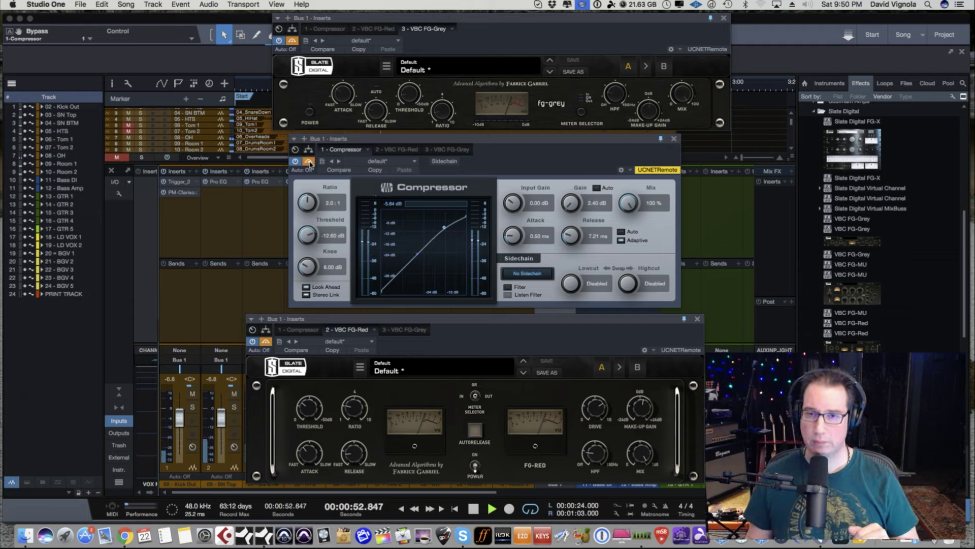
{"action": "left_click", "coordinate": [309, 161]}
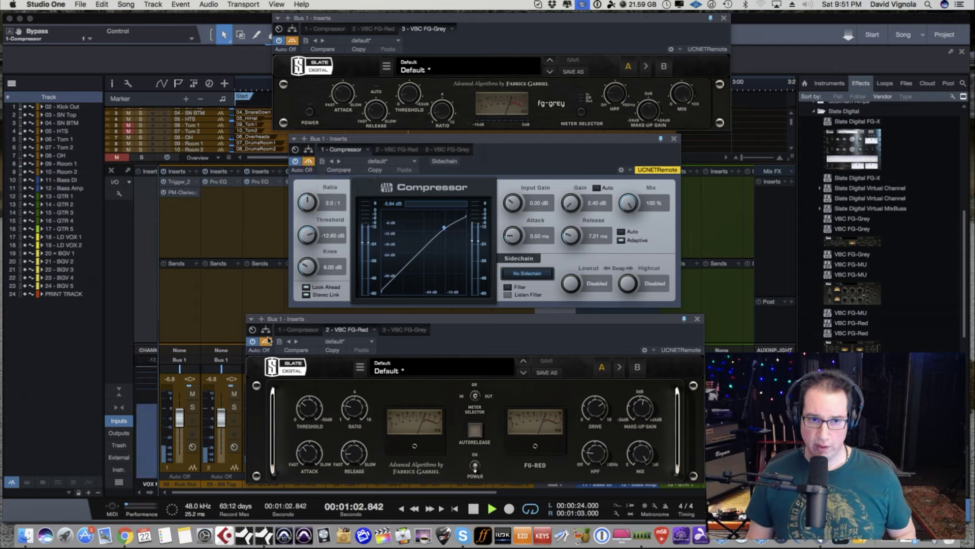
Bring the FG-Red into the signal and compare the drums with its power off and on
{"action": "left_click", "coordinate": [354, 331]}
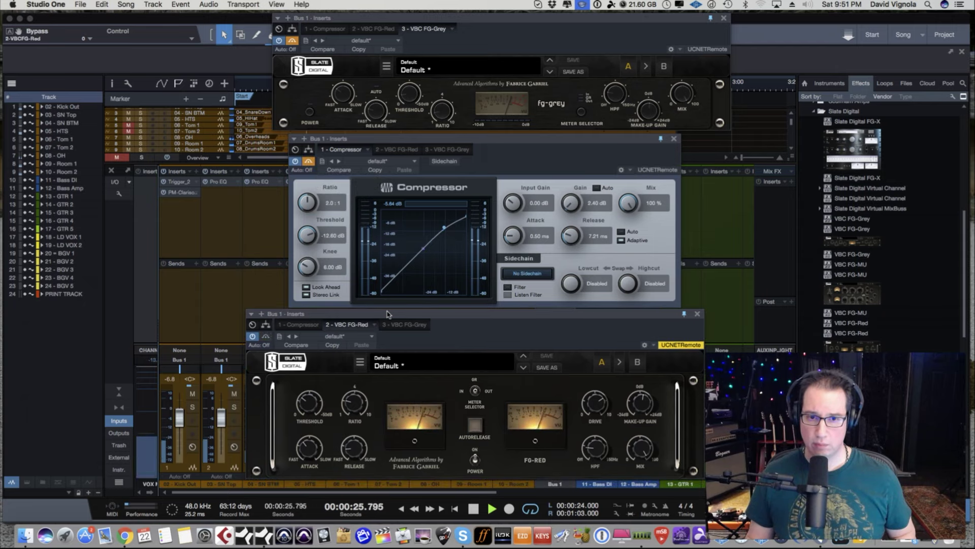
{"action": "left_click_drag", "start_coordinate": [388, 320], "coordinate": [387, 319]}
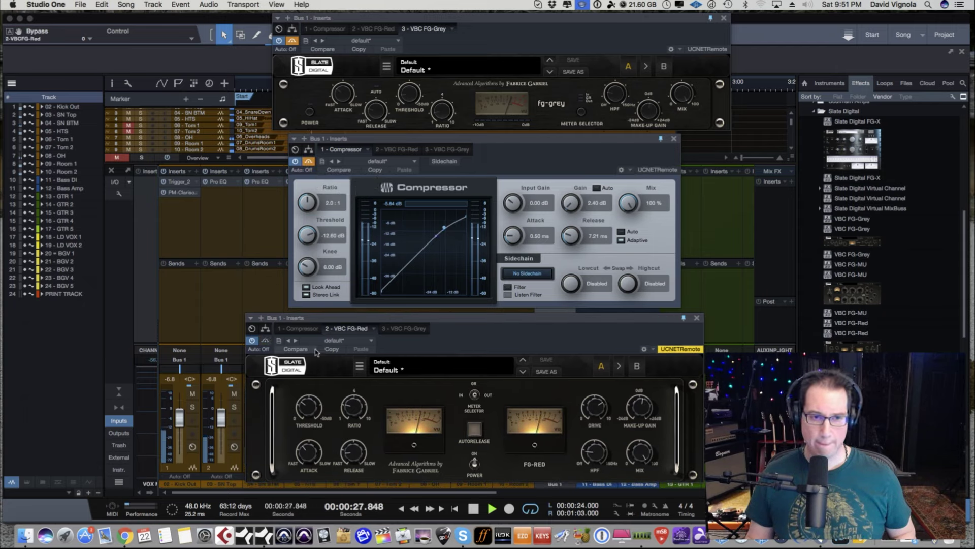
{"action": "left_click", "coordinate": [474, 465]}
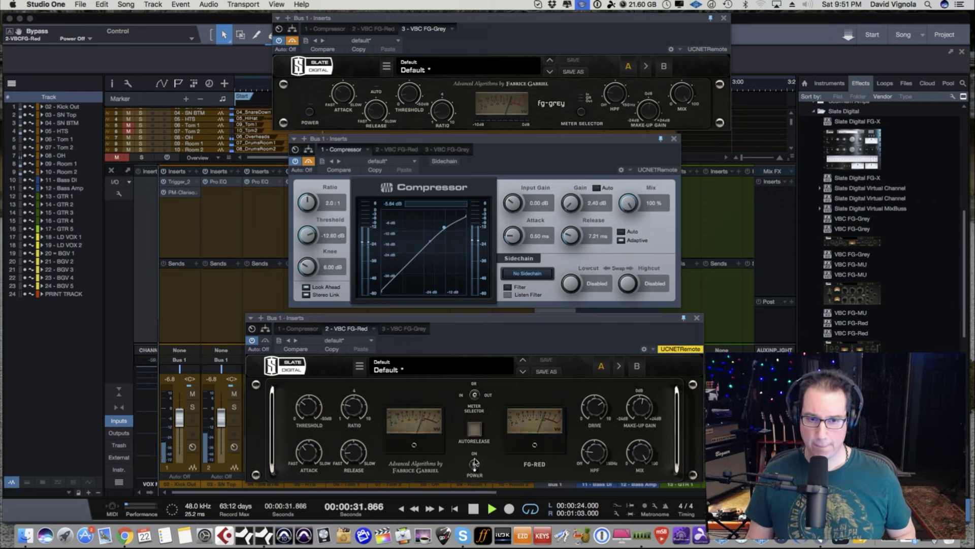
{"action": "left_click", "coordinate": [474, 462]}
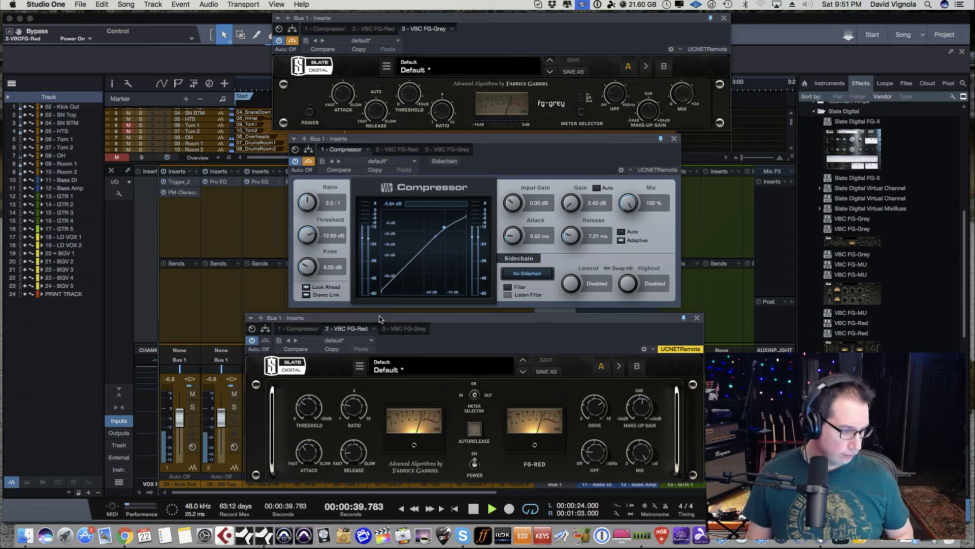
{"action": "left_click_drag", "start_coordinate": [386, 319], "coordinate": [386, 317]}
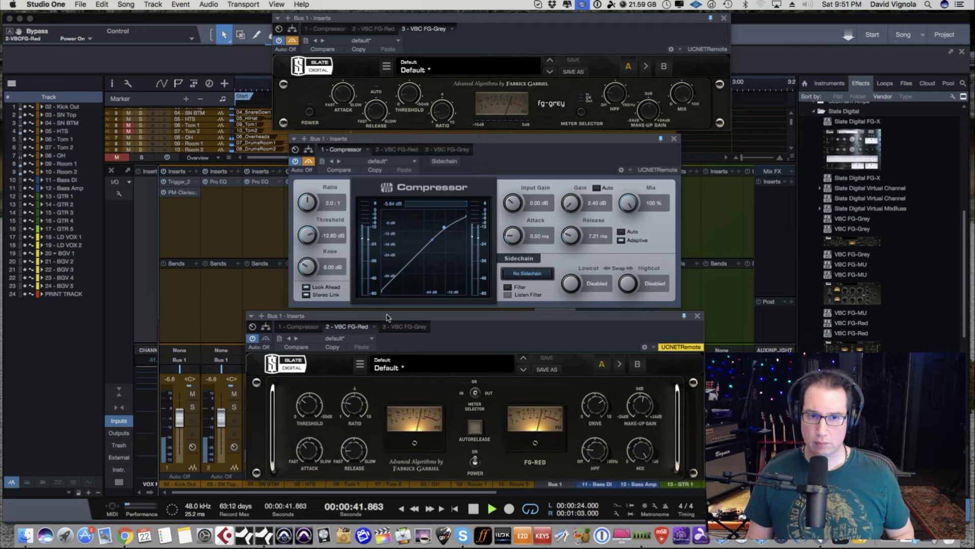
Bypass the FG-Red, activate the Compressor, lower its gain to 1.44 dB, and compare it against bypass
{"action": "left_click", "coordinate": [266, 337]}
{"action": "left_click", "coordinate": [308, 161]}
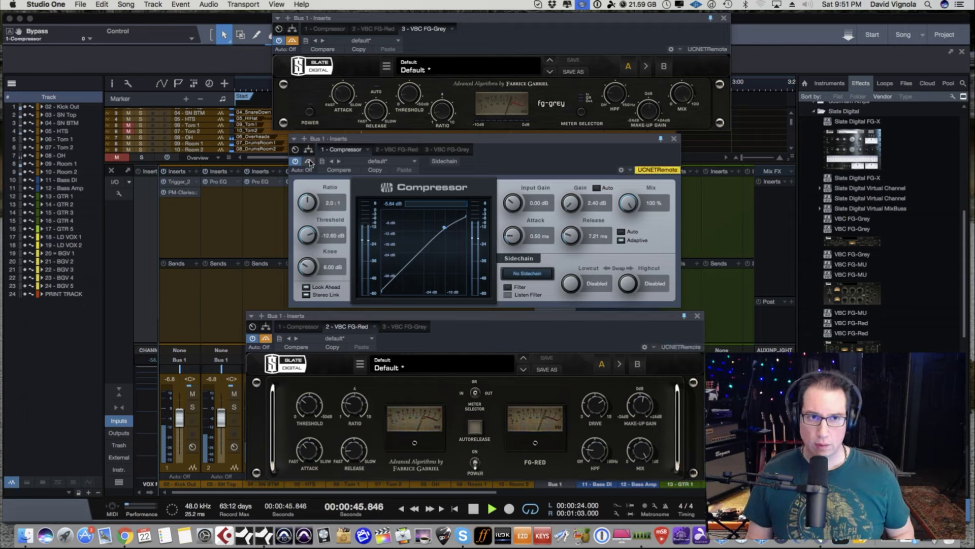
{"action": "scroll", "coordinate": [571, 206], "scroll_direction": "down", "scroll_amount": 5}
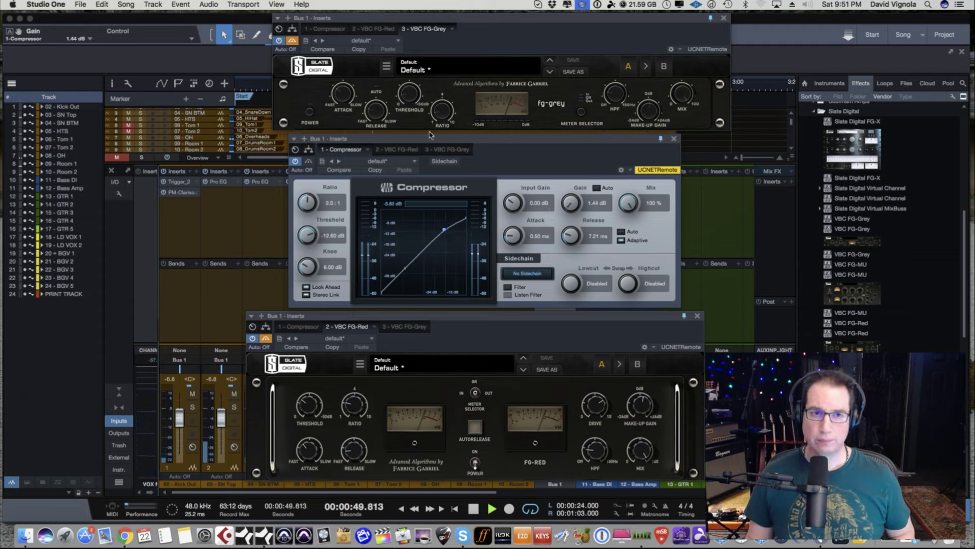
{"action": "left_click", "coordinate": [308, 162]}
{"action": "left_click", "coordinate": [309, 162]}
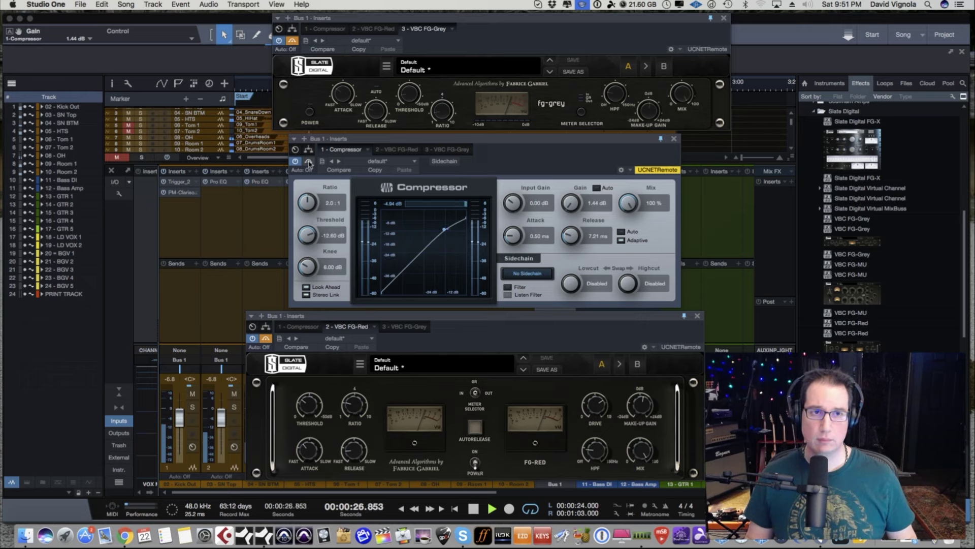
Bypass the Compressor, reactivate the FG-Grey, and set its make-up gain to 0.8 dB
{"action": "left_click", "coordinate": [292, 40]}
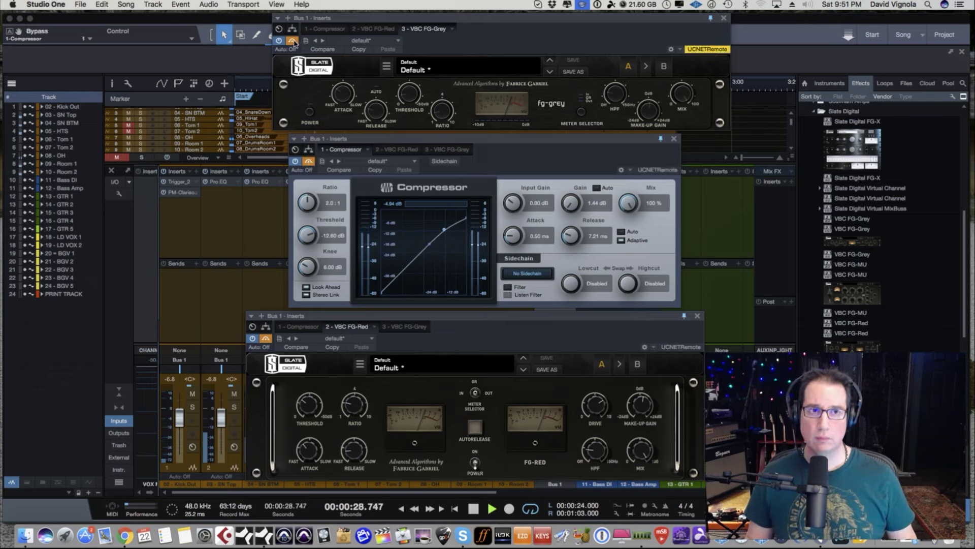
{"action": "left_click", "coordinate": [648, 110]}
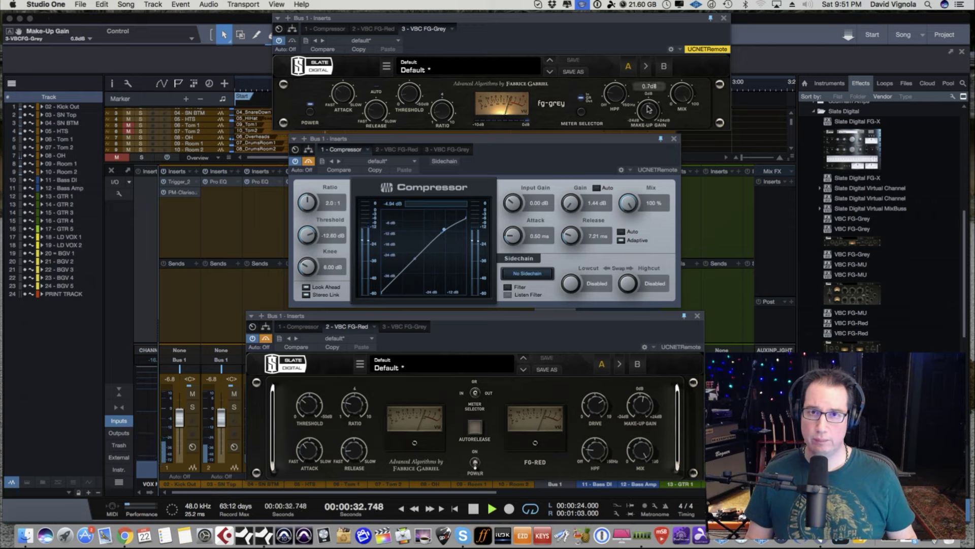
{"action": "left_click_drag", "start_coordinate": [648, 108], "coordinate": [648, 106]}
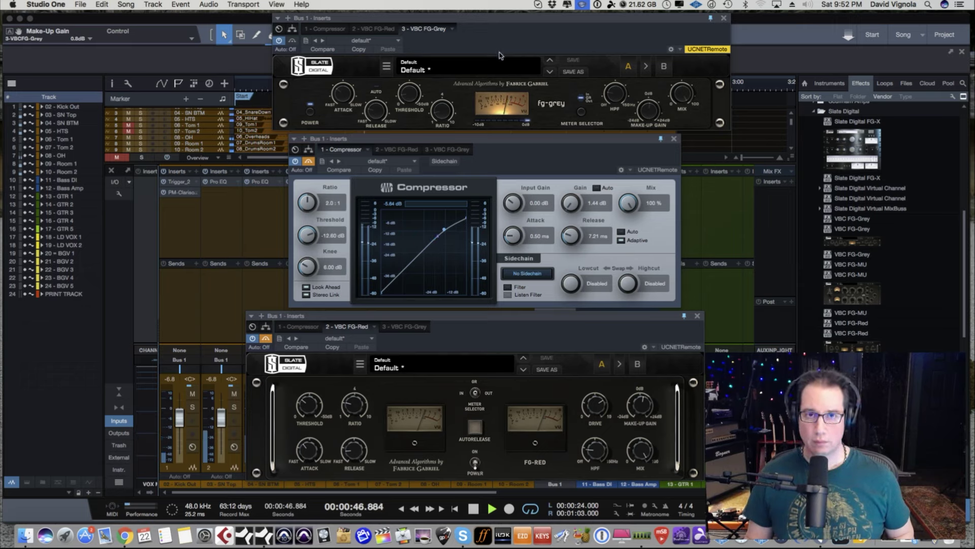
Stop playback and close the Compressor, FG-Grey and FG-Red windows
{"action": "key", "text": "space"}
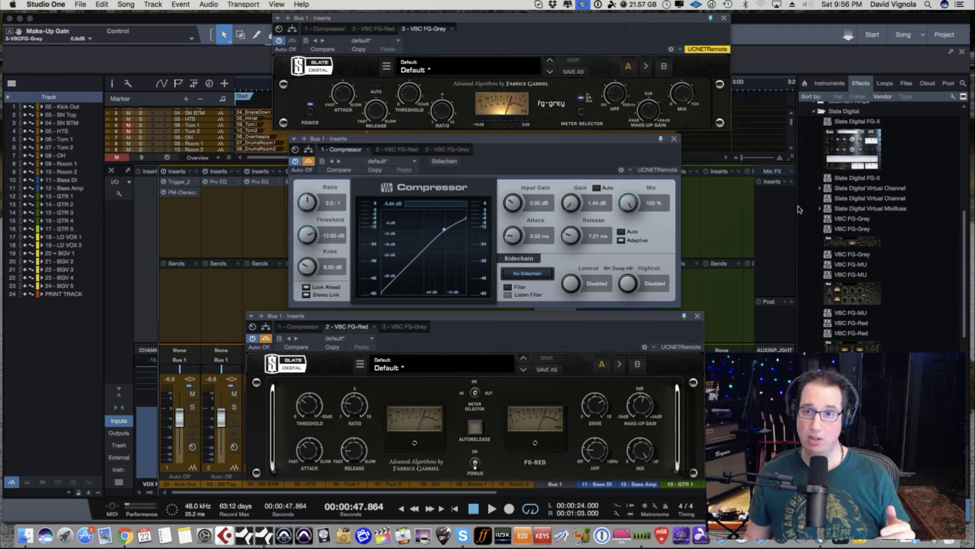
{"action": "left_click", "coordinate": [674, 140]}
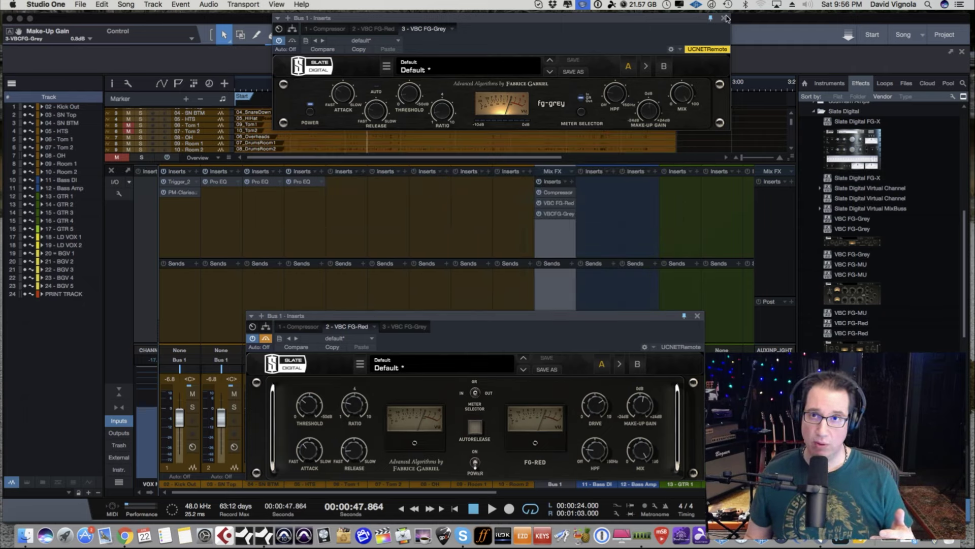
{"action": "left_click", "coordinate": [724, 17]}
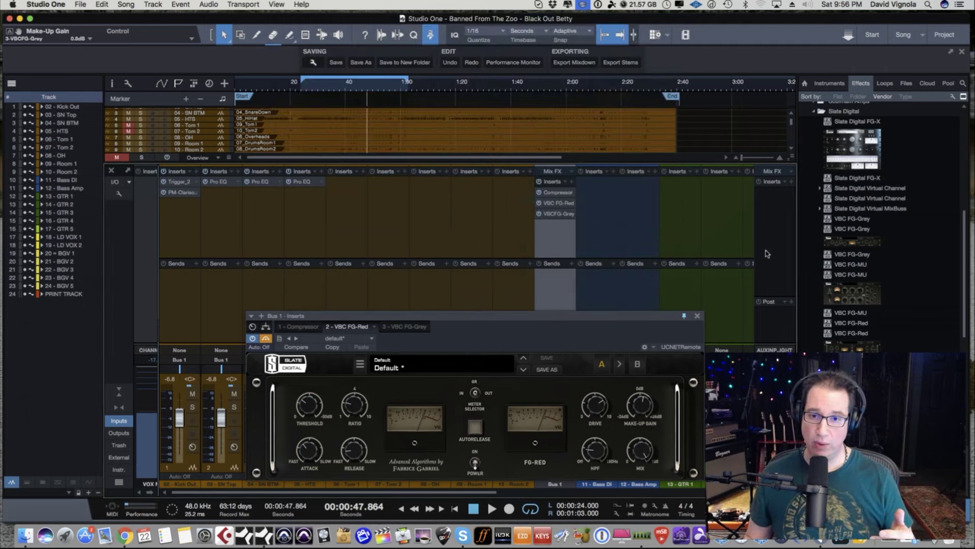
{"action": "left_click", "coordinate": [697, 315]}
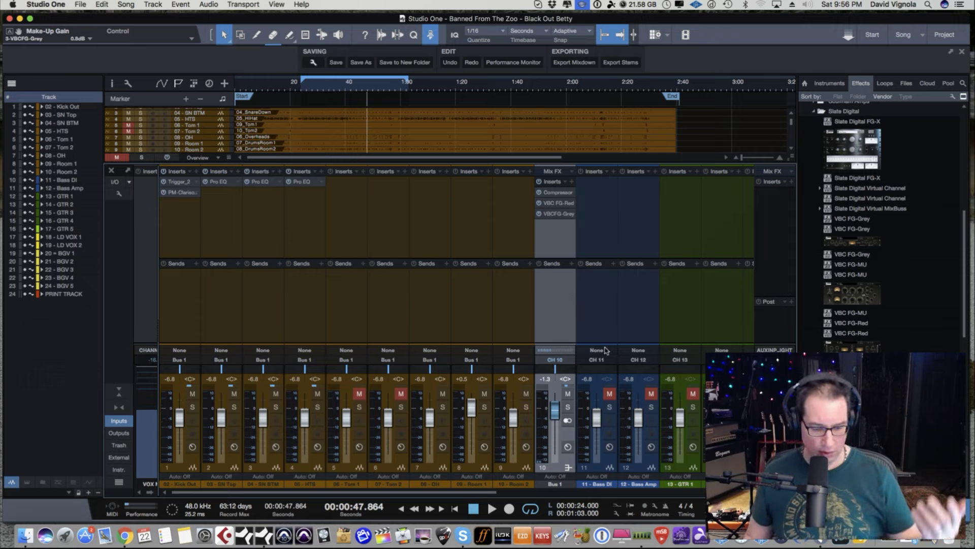
Unmute the 12 - Bass Amp channel and start playback to hear it with the drums
{"action": "left_click", "coordinate": [644, 469]}
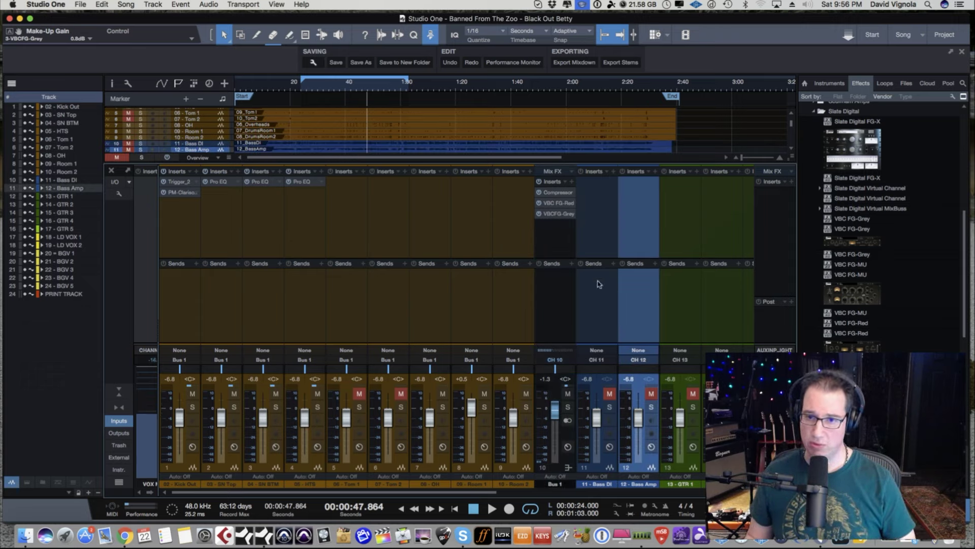
{"action": "left_click", "coordinate": [651, 393]}
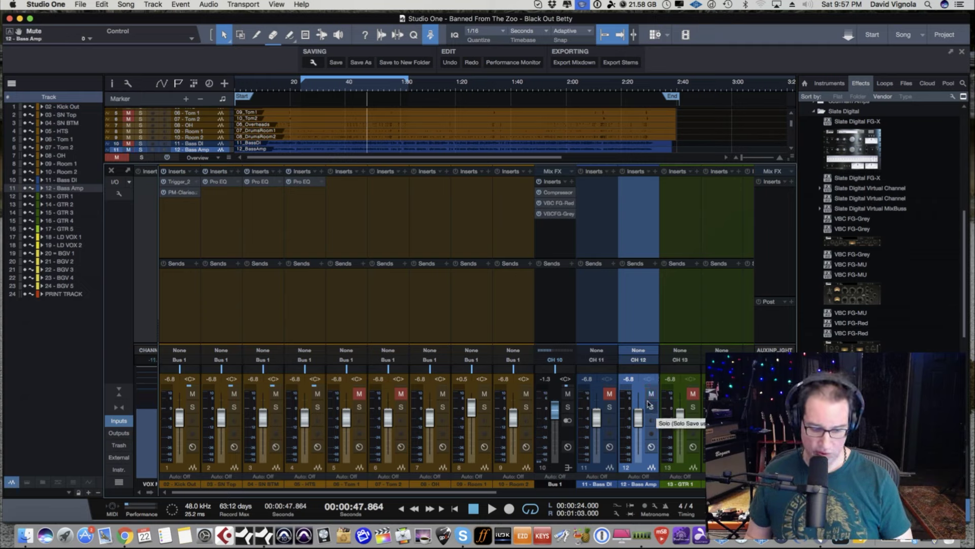
{"action": "key", "text": "space"}
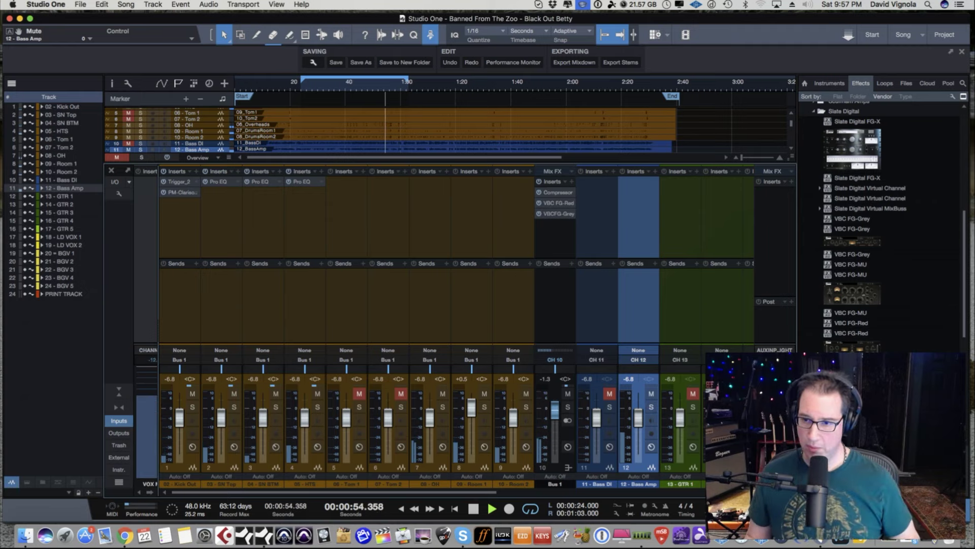
Return the playback position to the start of the song and stop playback
{"action": "key", "text": "F5"}
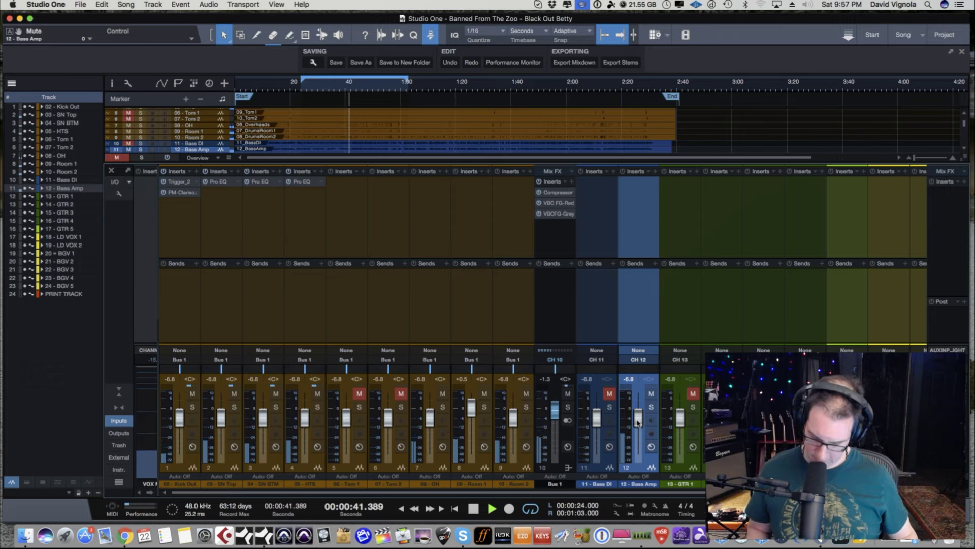
{"action": "key", "text": "Home"}
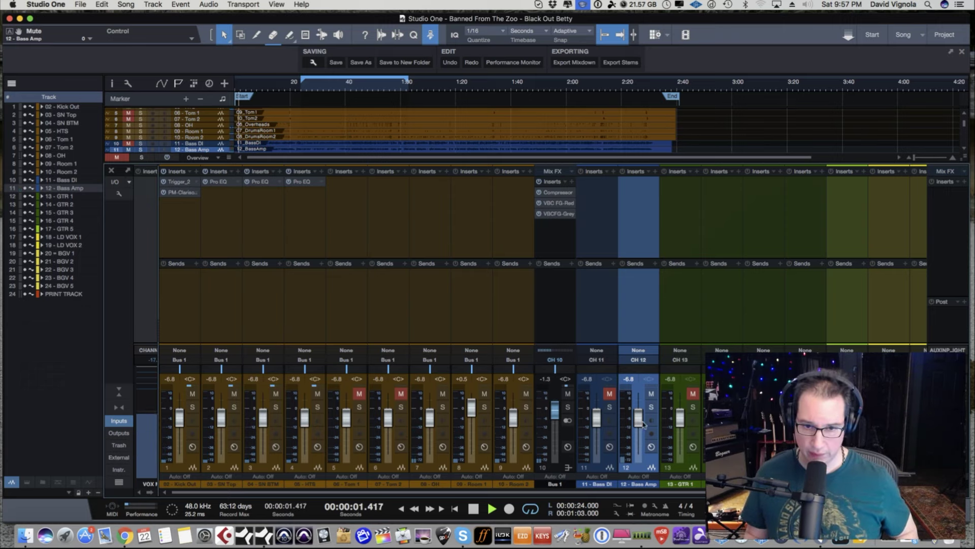
{"action": "key", "text": "space"}
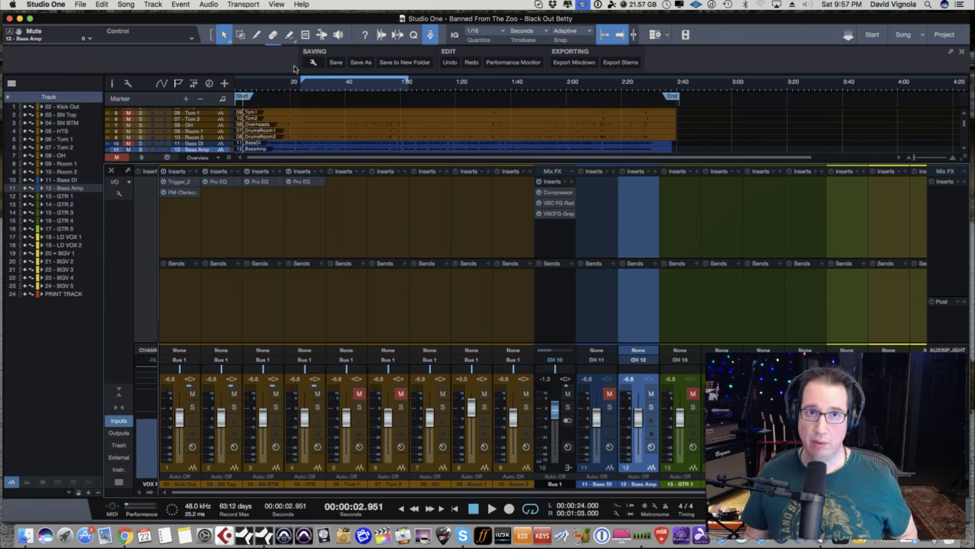
Move the playback position to about 0:28, play the drums and bass amp from there, and stop
{"action": "left_click", "coordinate": [311, 82]}
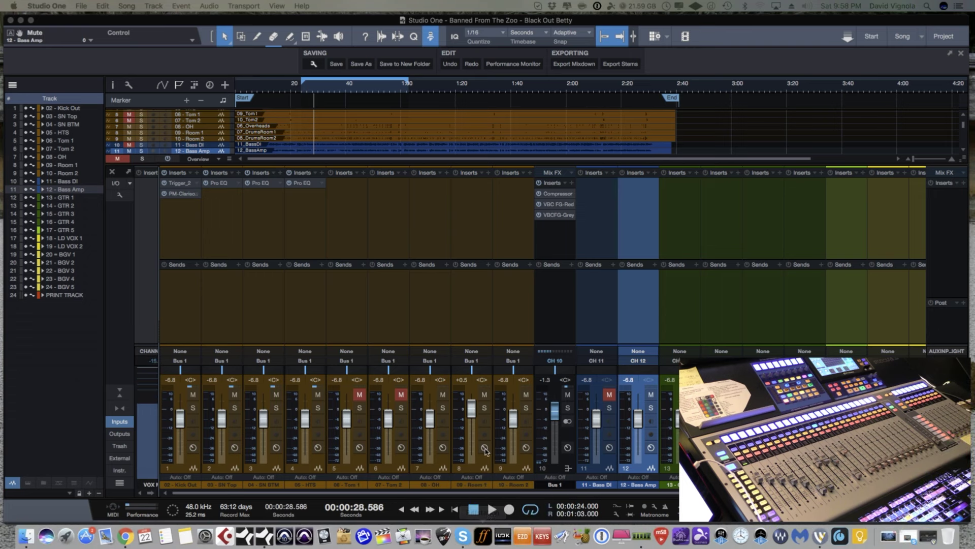
{"action": "left_click", "coordinate": [491, 510]}
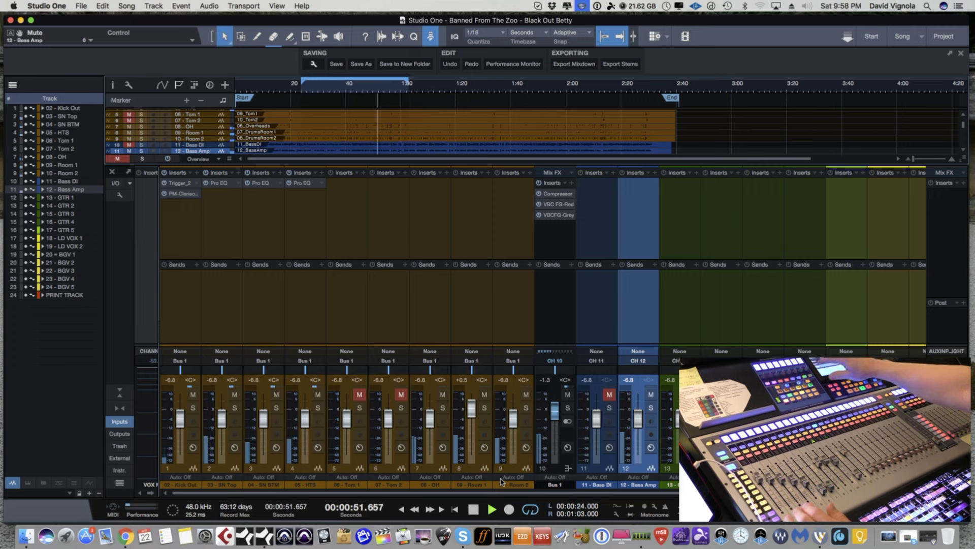
{"action": "key", "text": "space"}
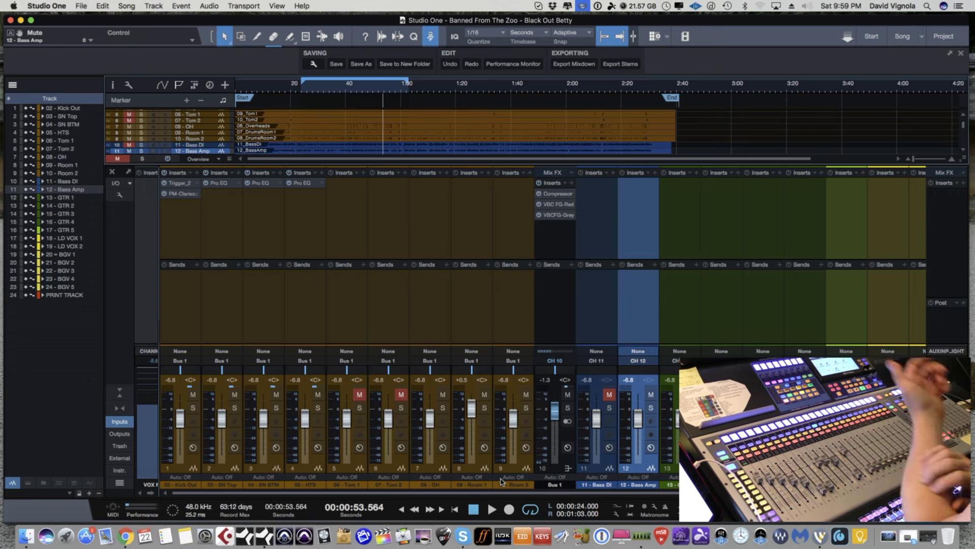
Audition the drums and bass amp through the mixer in several short passages, stopping playback after each one
{"action": "key", "text": "space"}
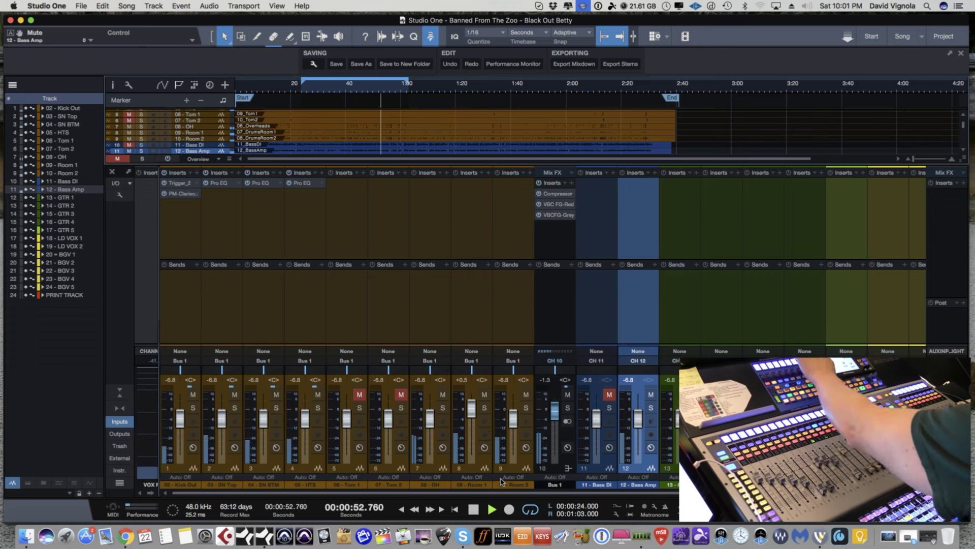
{"action": "key", "text": "space"}
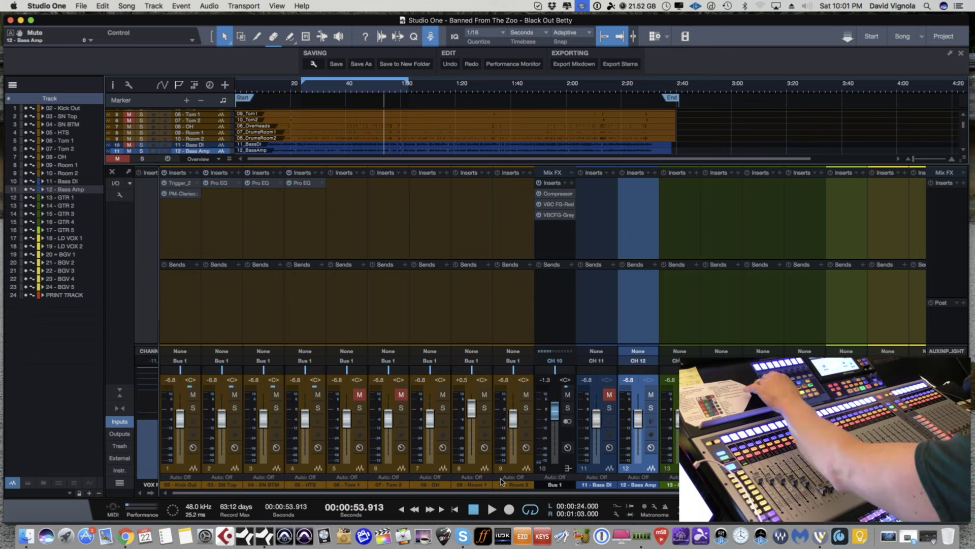
{"action": "key", "text": "space"}
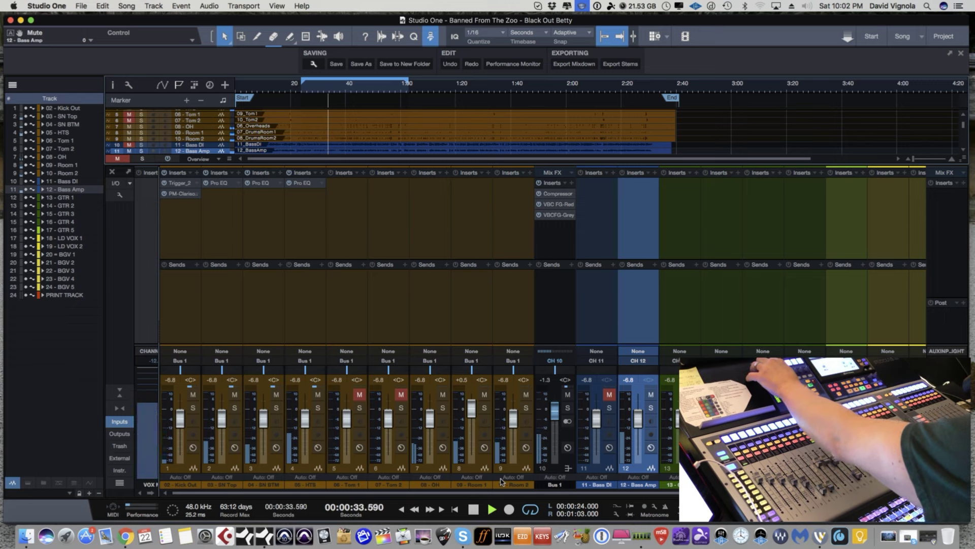
{"action": "key", "text": "space"}
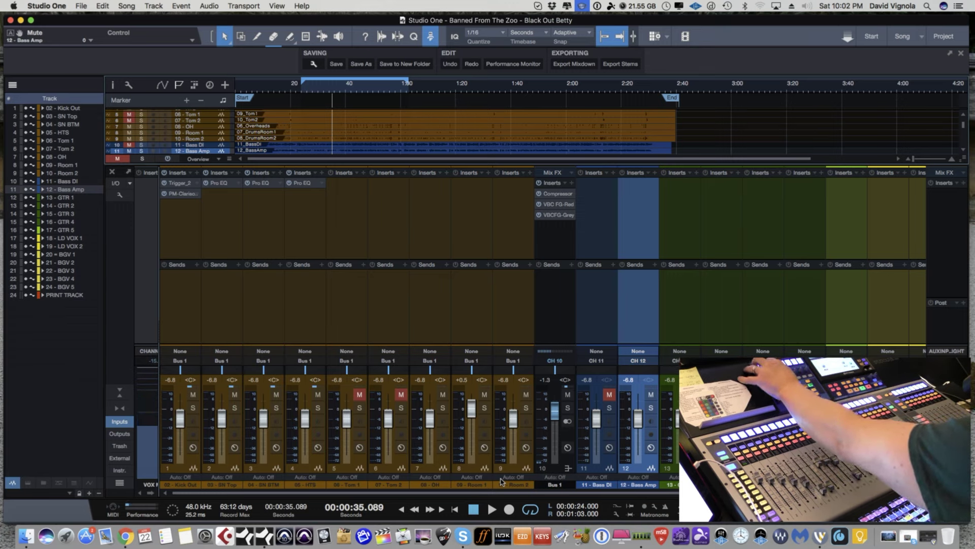
{"action": "key", "text": "space"}
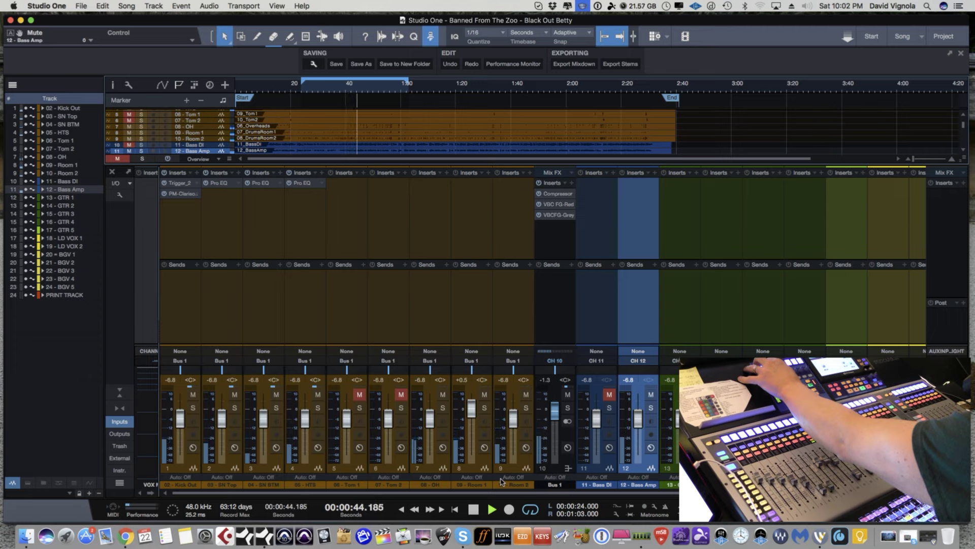
{"action": "key", "text": "space"}
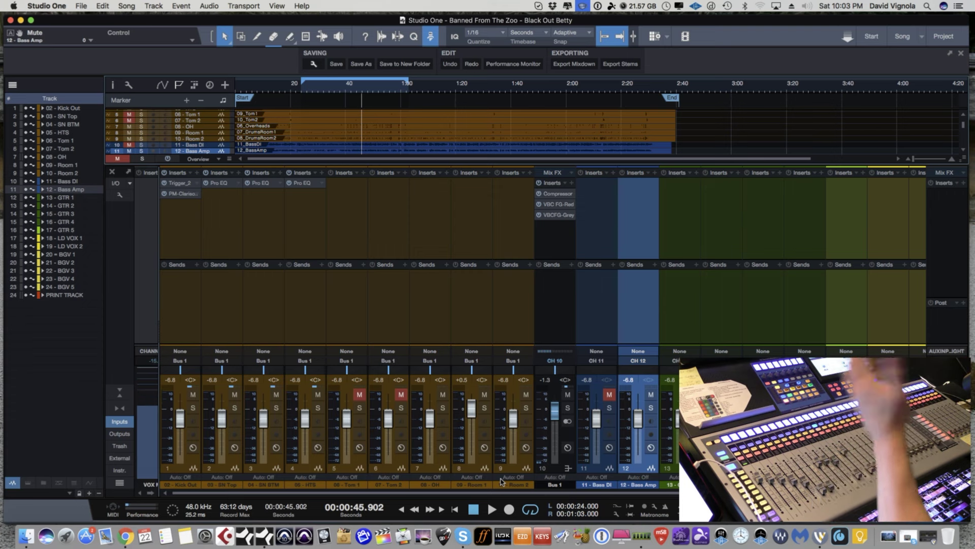
{"action": "key", "text": "space"}
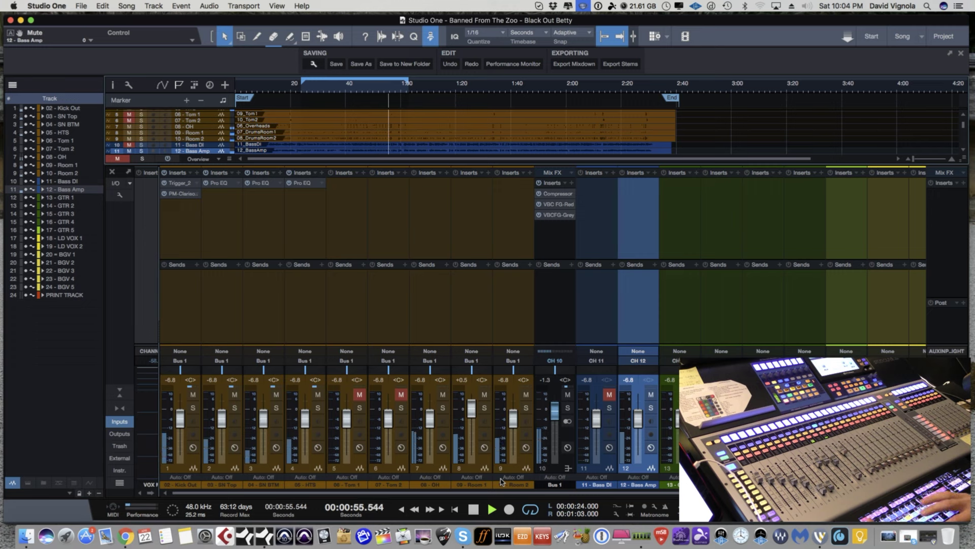
{"action": "key", "text": "space"}
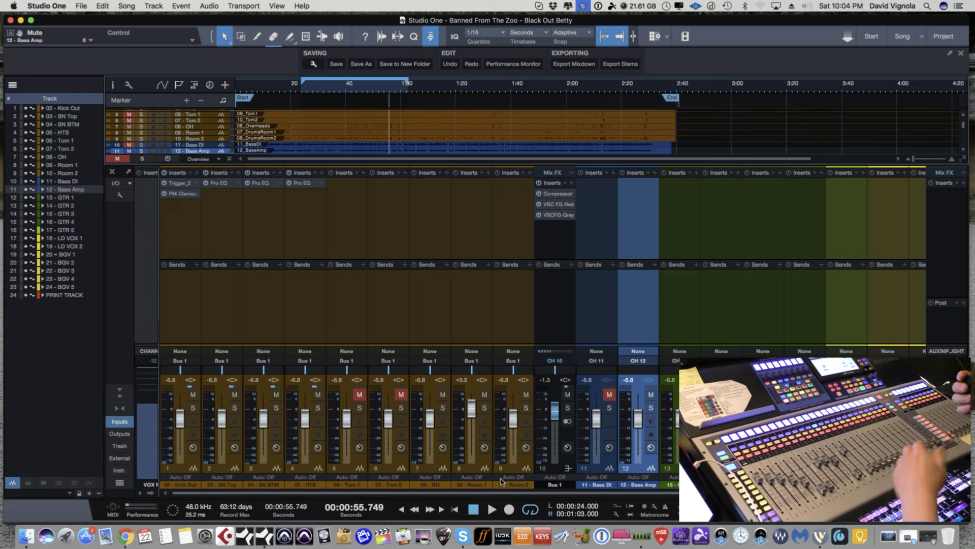